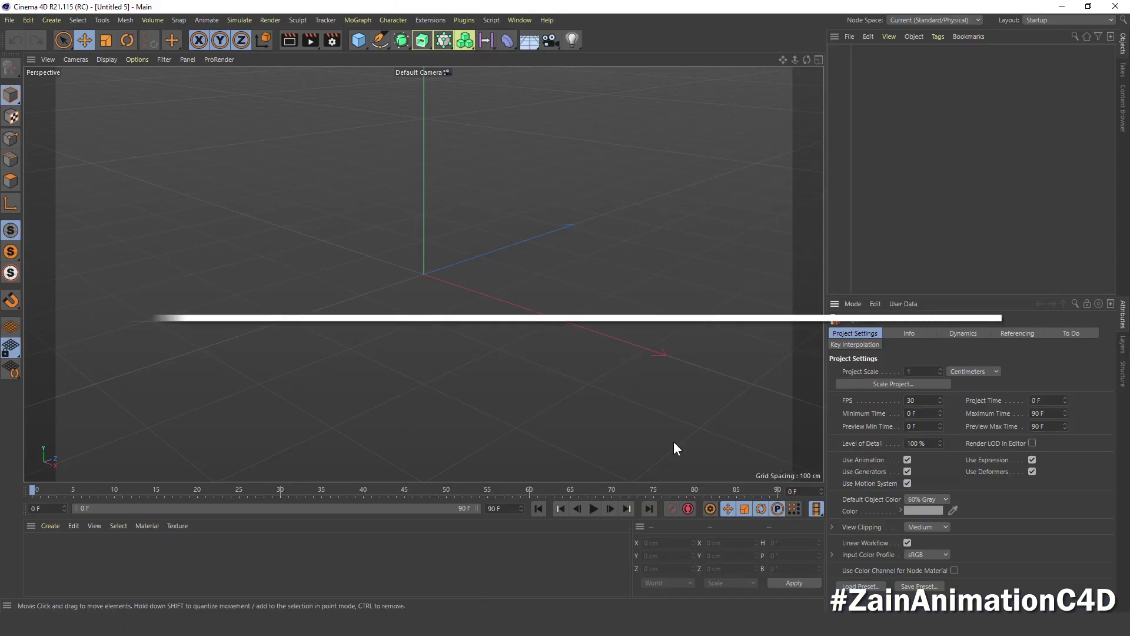
- Add a Floor, a Background and a Physical Sky, and give the sky's sun a shadow type
left_click(523, 39)
left_click(568, 142)
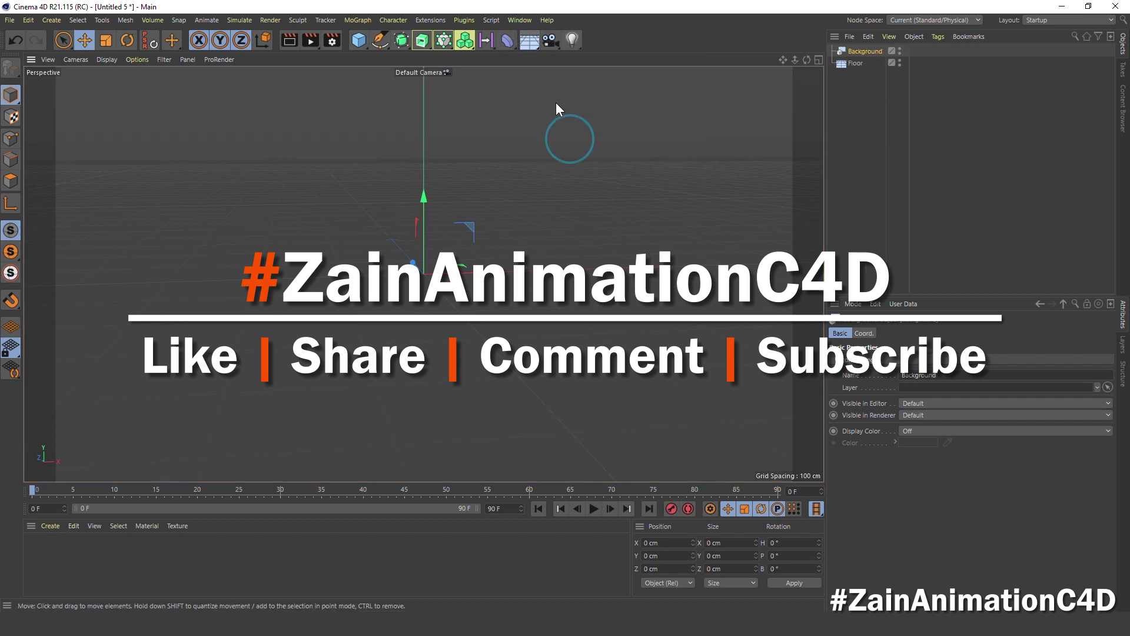
left_click(529, 40)
left_click(662, 56)
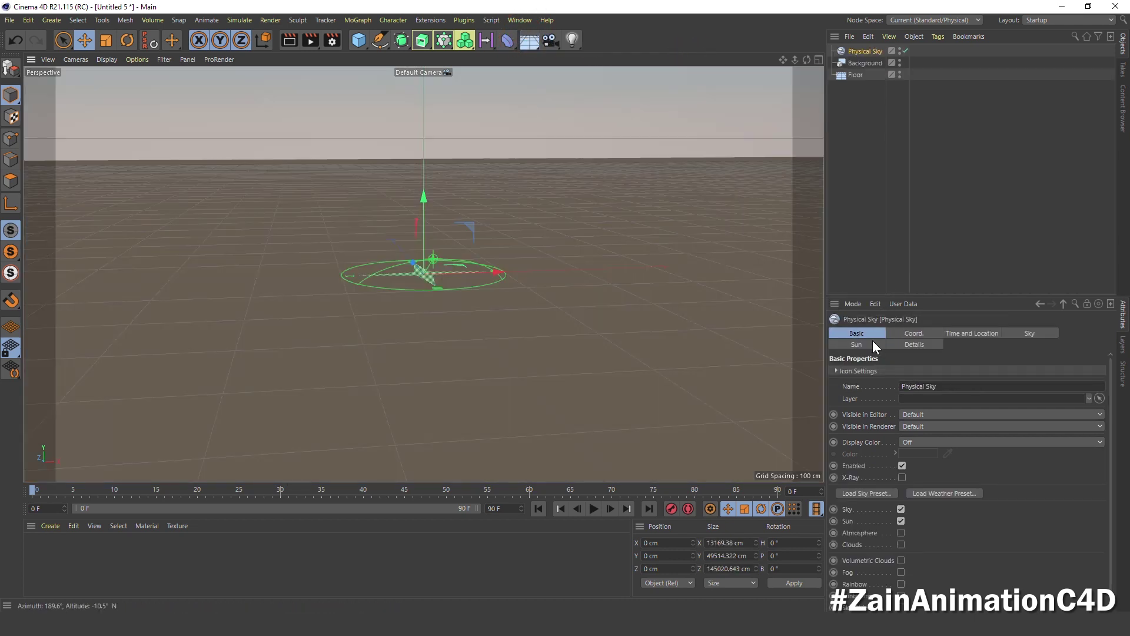
left_click(877, 343)
left_click(911, 544)
left_click(920, 560)
- Tag all three objects as Compositing Background, with Seen by Camera off for the sky
left_click(847, 132)
left_click_drag(848, 127, 861, 46)
right_click(860, 62)
mouse_move(899, 198)
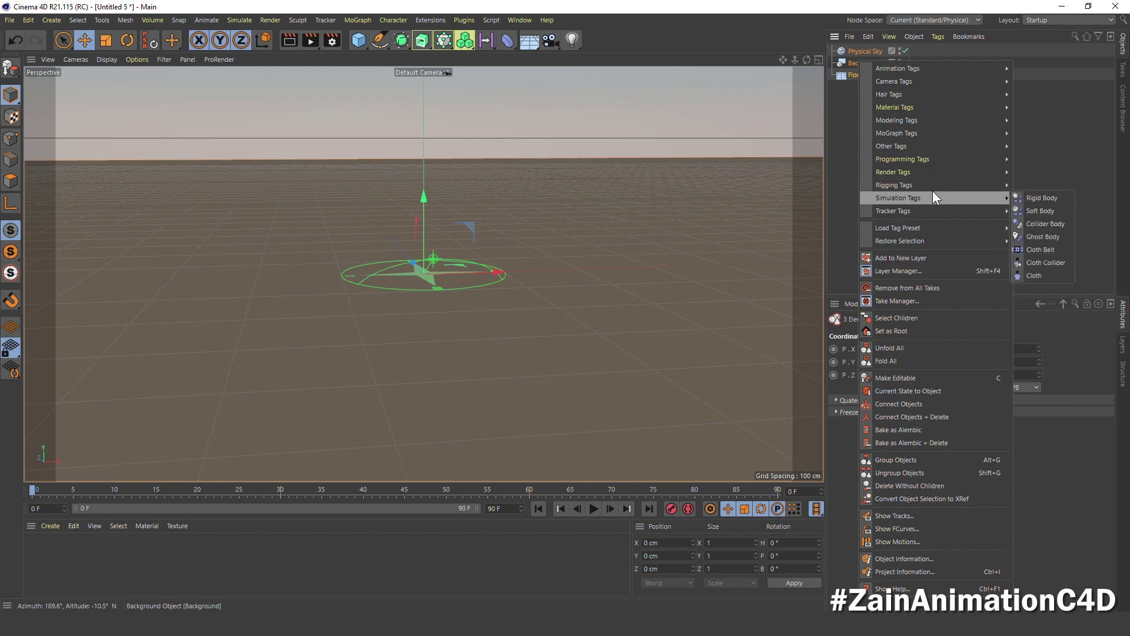
left_click(1050, 192)
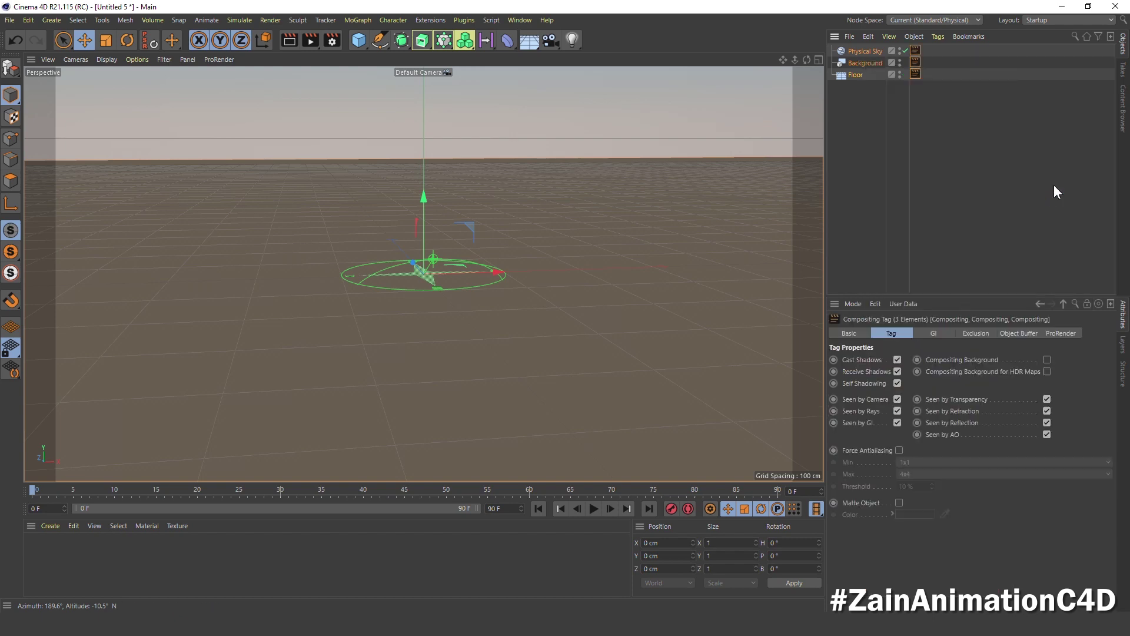
left_click(1046, 359)
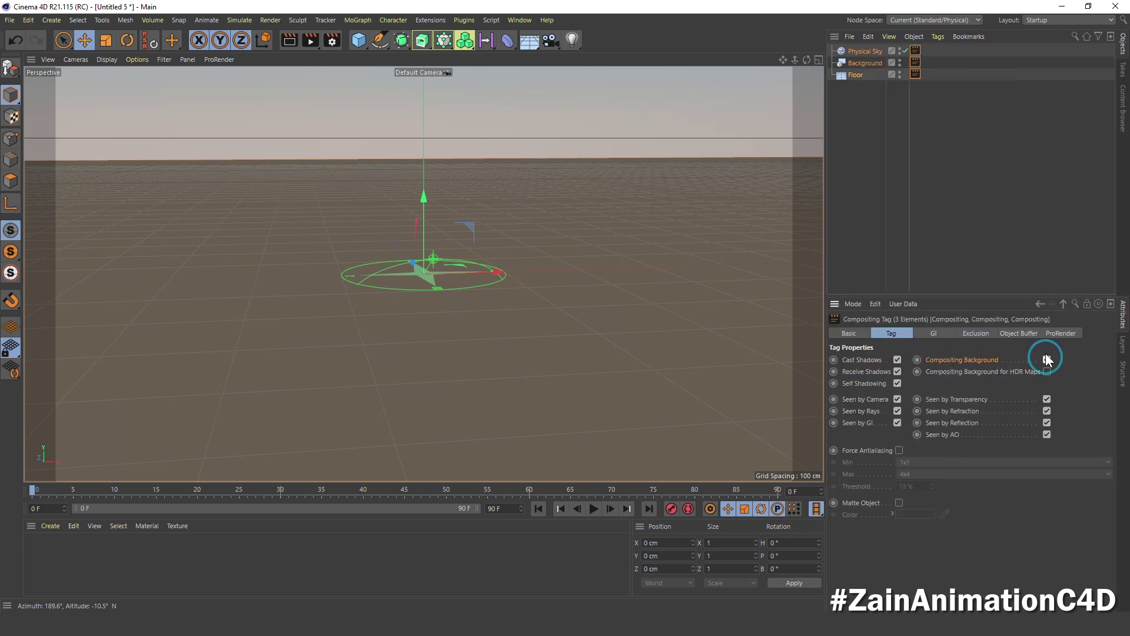
left_click(916, 51)
left_click(888, 399)
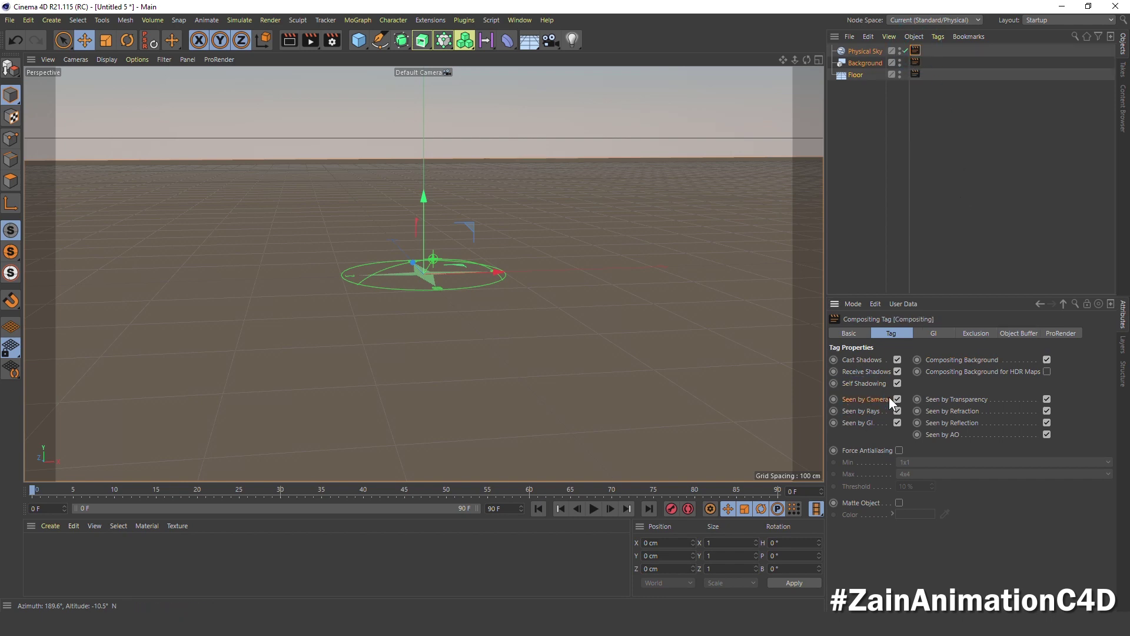
left_click(897, 399)
left_click(860, 110)
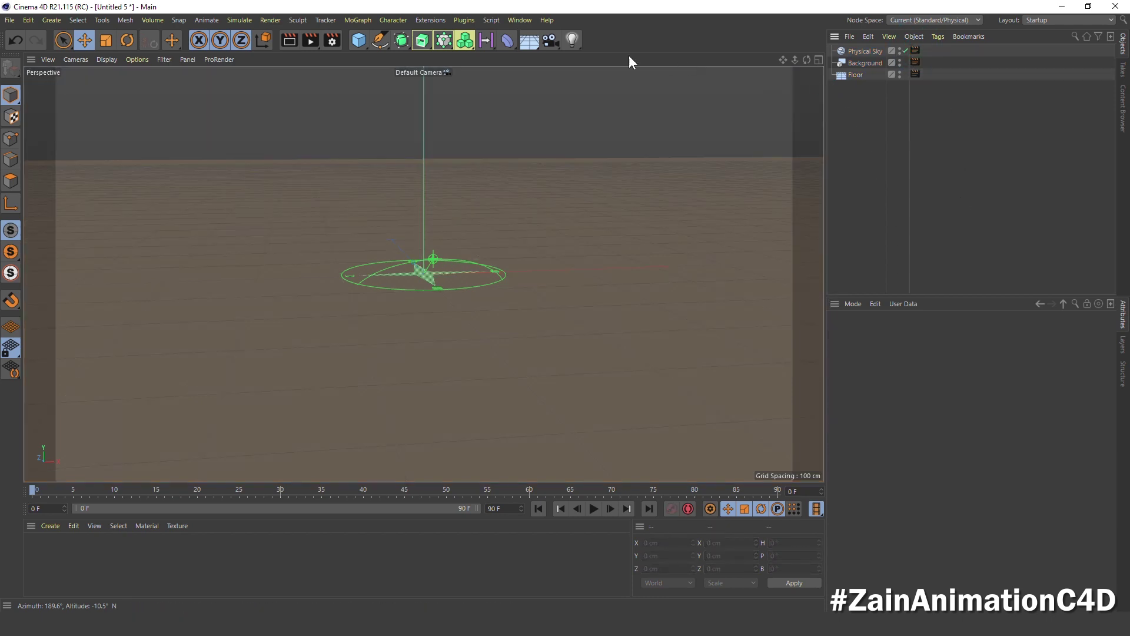
left_click(568, 43)
- Add an Infinite Light with its pitch rotation set to -90° so it points down
left_click(676, 98)
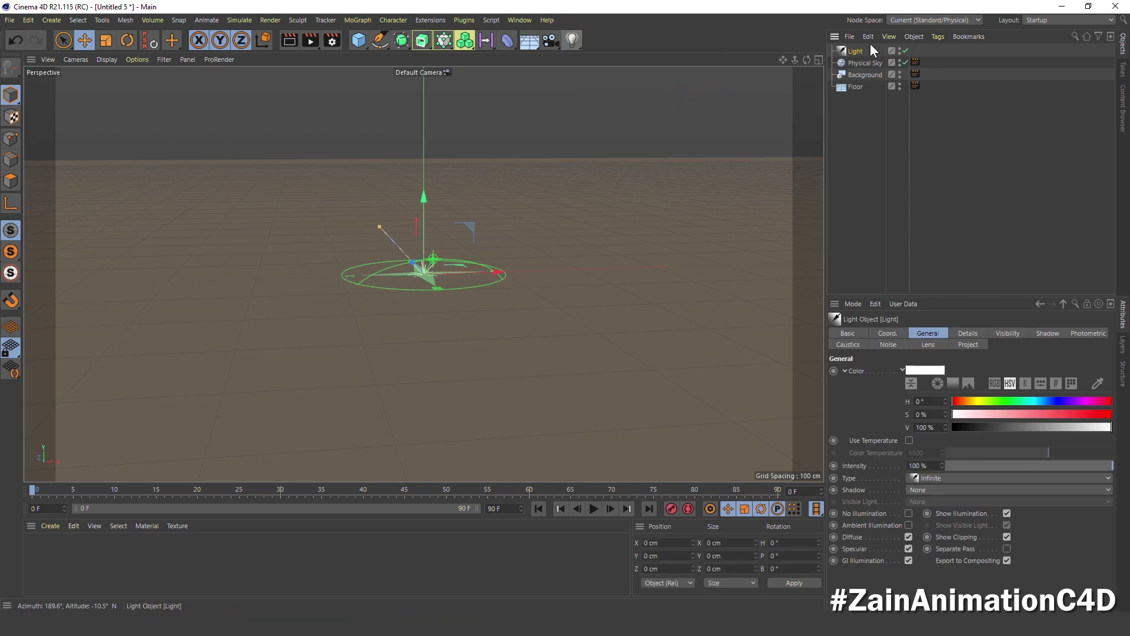
left_click(887, 333)
left_click(994, 384)
type("-90")
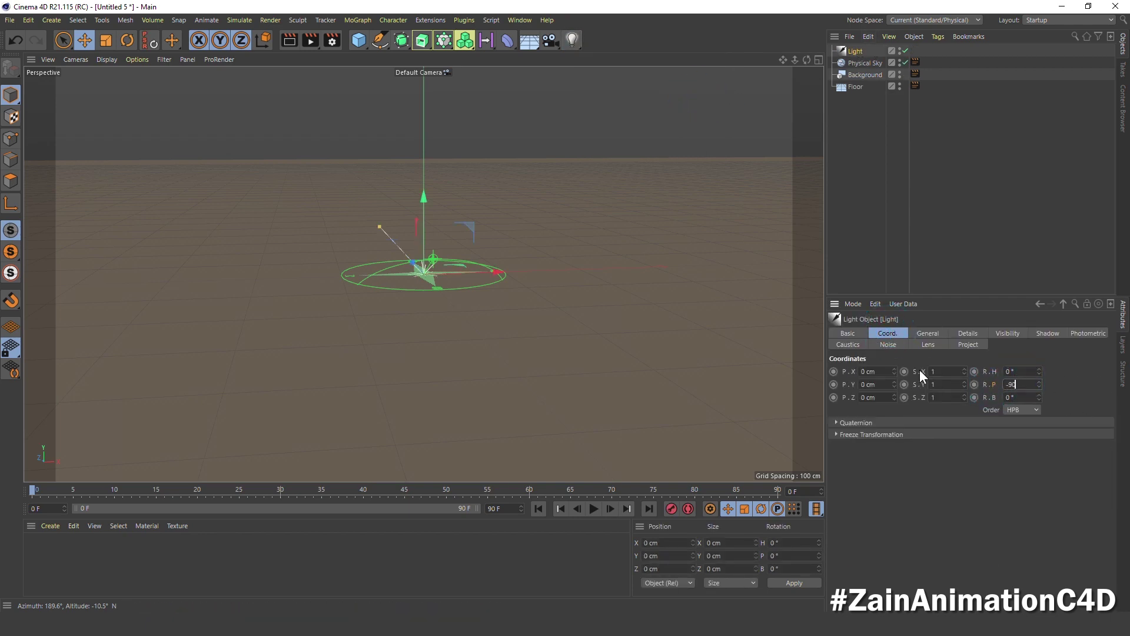
key("Return")
- Disable the Infinite Light and the Physical Sky
left_click(857, 162)
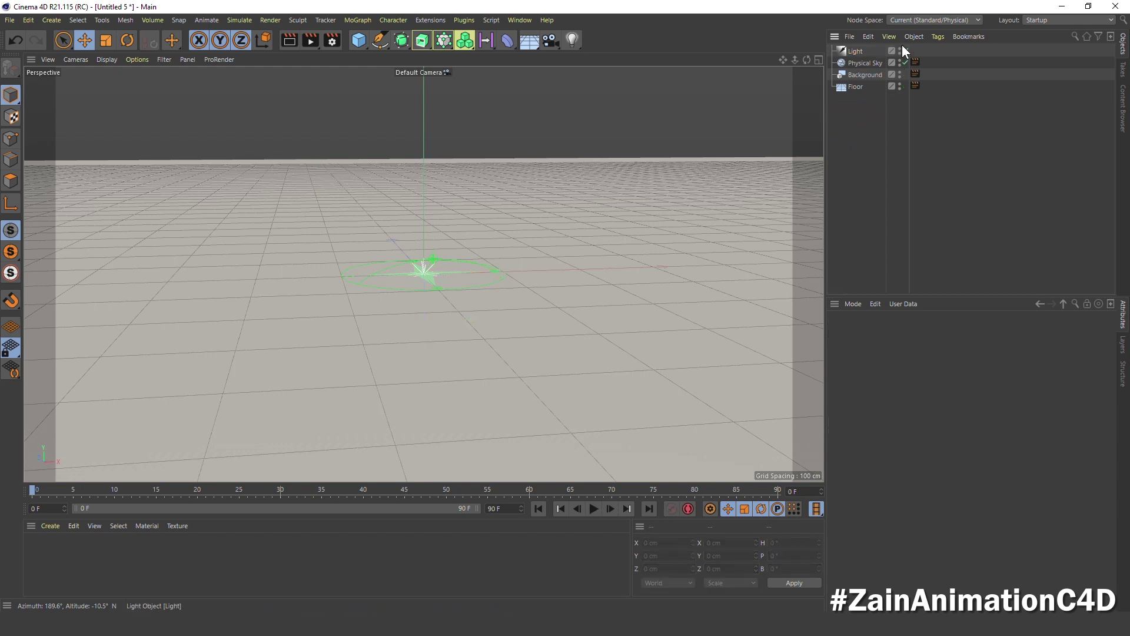
left_click(905, 51)
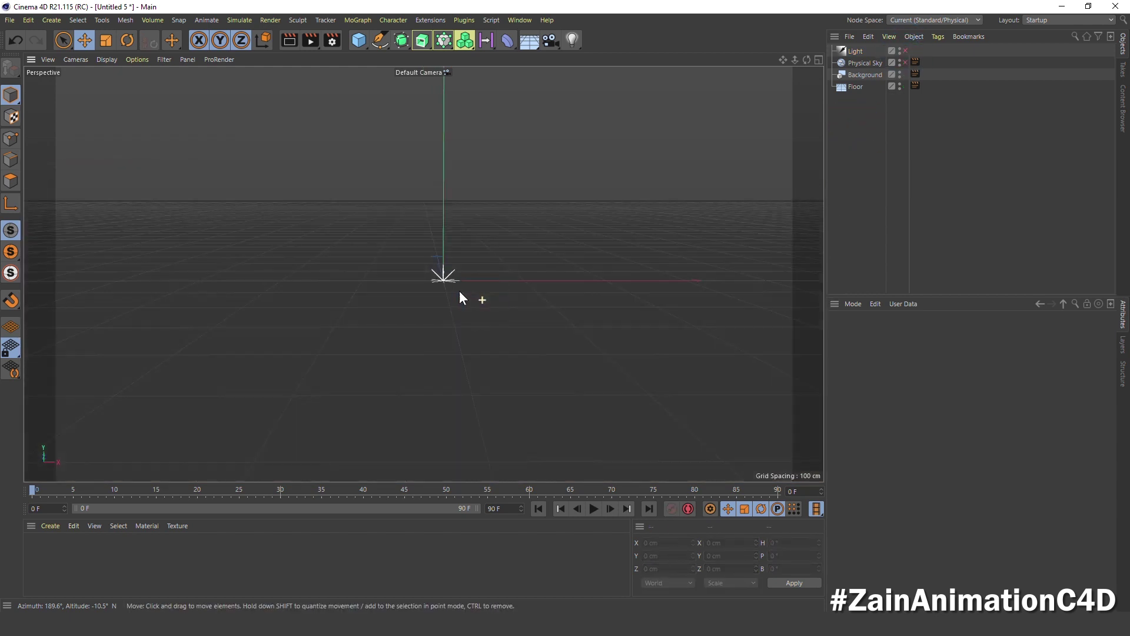
left_click_drag(319, 352, 408, 343, "alt")
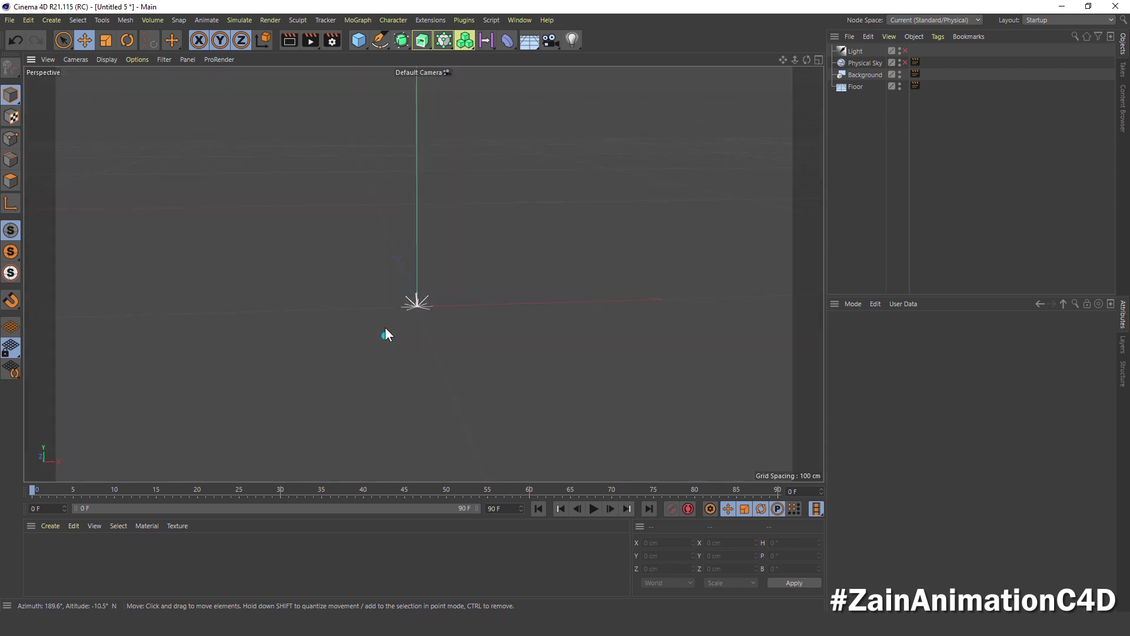
left_click_drag(409, 342, 461, 145, "alt")
left_click(366, 47)
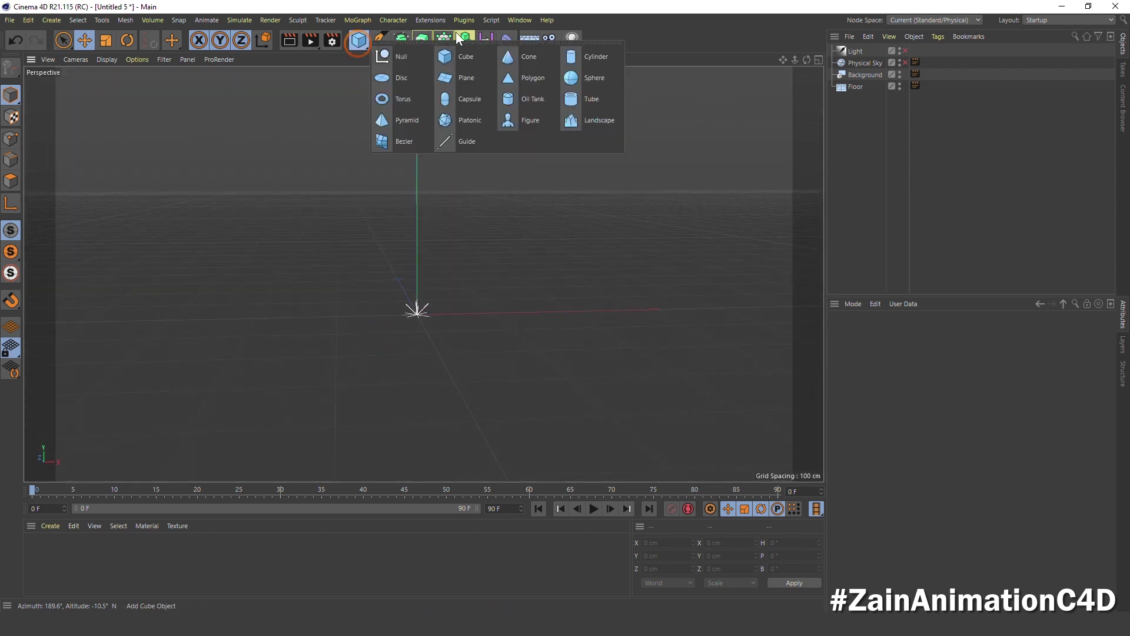
- Create a cylinder named '1' oriented along -Z, and maximize the Front viewport
left_click(591, 57)
double_click(855, 50)
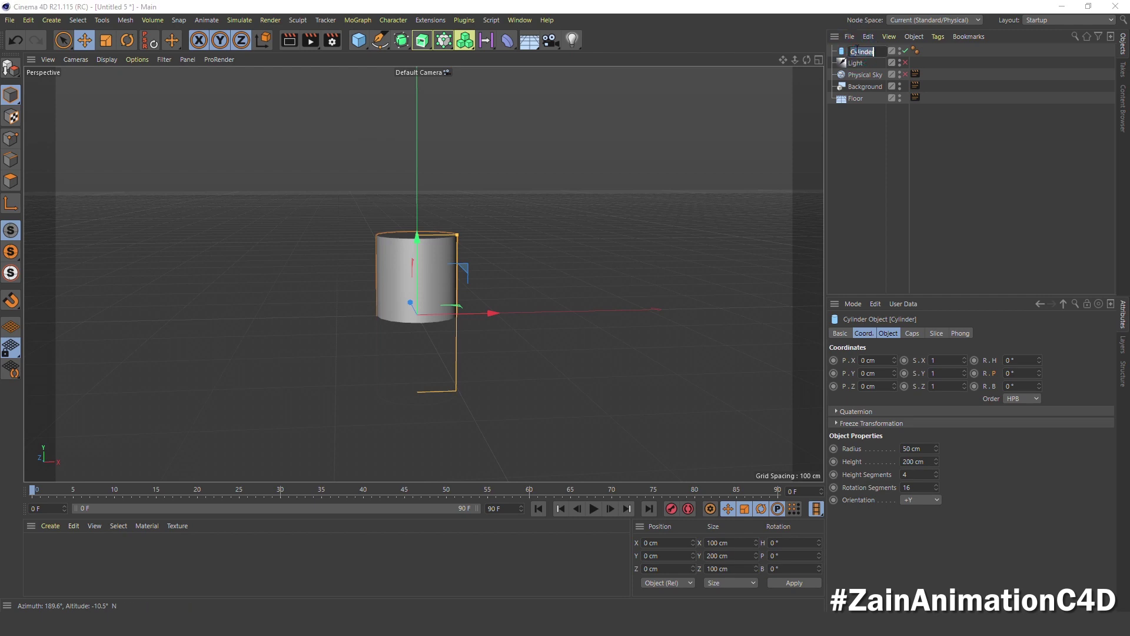
type("1")
key("Return")
left_click(888, 333)
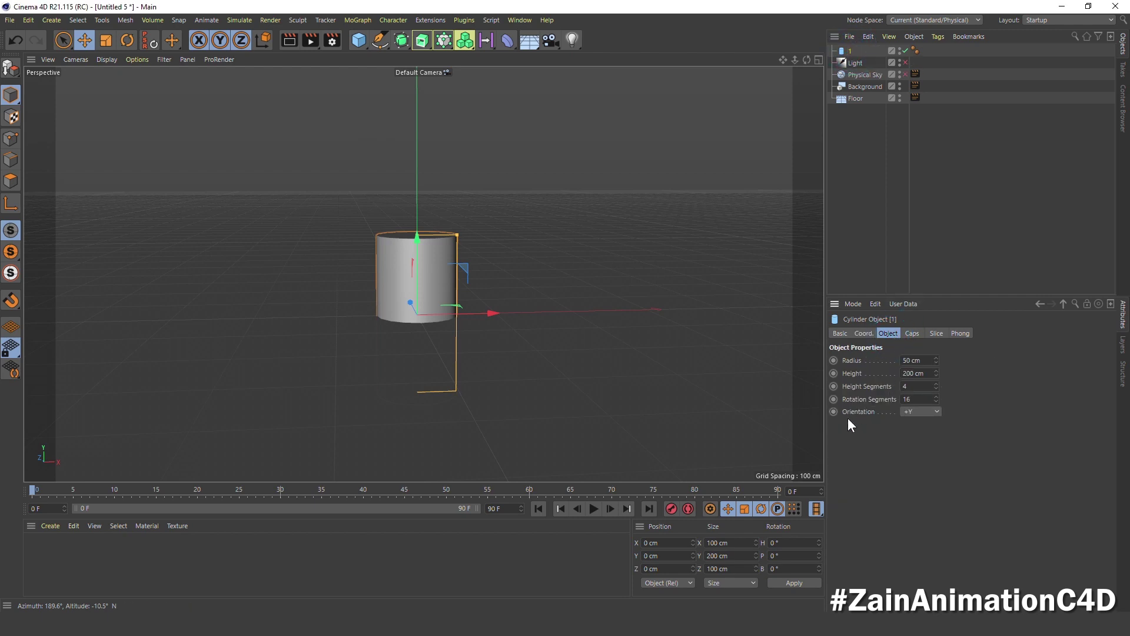
left_click(899, 412)
left_click(906, 487)
middle_click(711, 299)
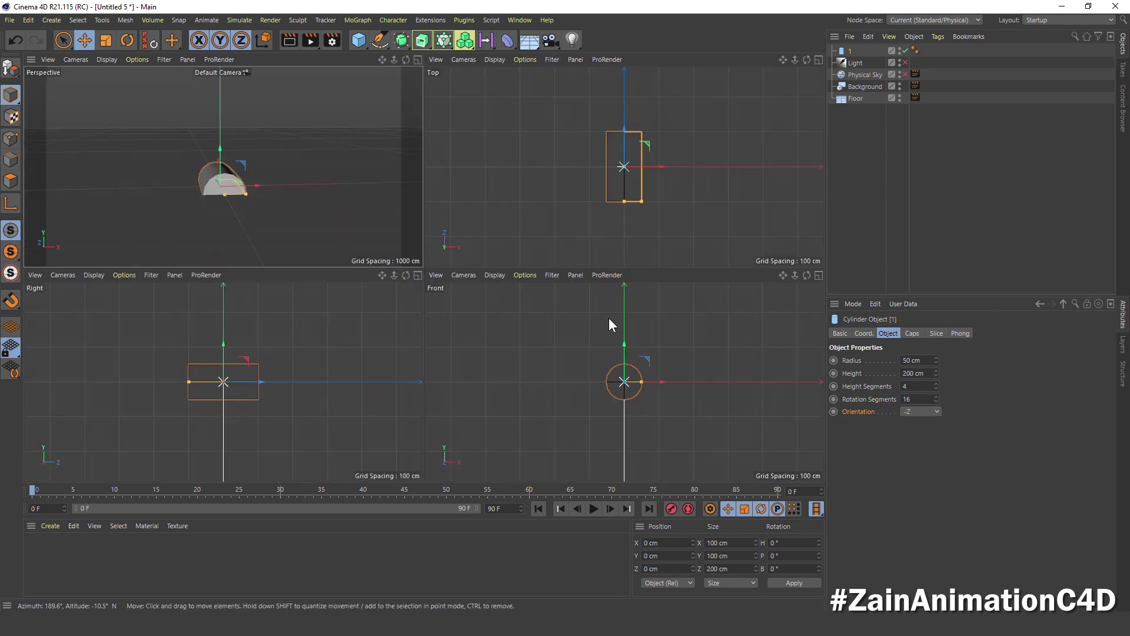
middle_click(609, 318)
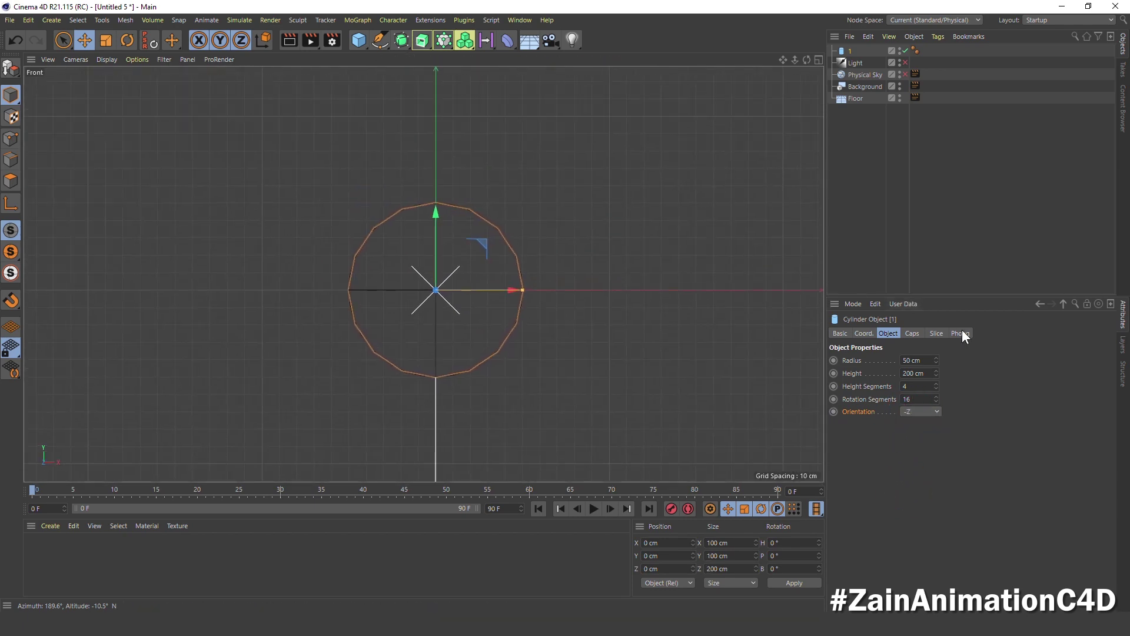
- Set cylinder 1's height to 20 cm with 18 height and 18 rotation segments
left_click(911, 360)
key("Tab")
type("20")
key("Return")
left_click(903, 387)
type("18")
key("Tab")
type("18")
key("Return")
- Enable filleted caps with 5 fillet segments and a 0.5 cm radius
left_click(912, 335)
left_click(859, 373)
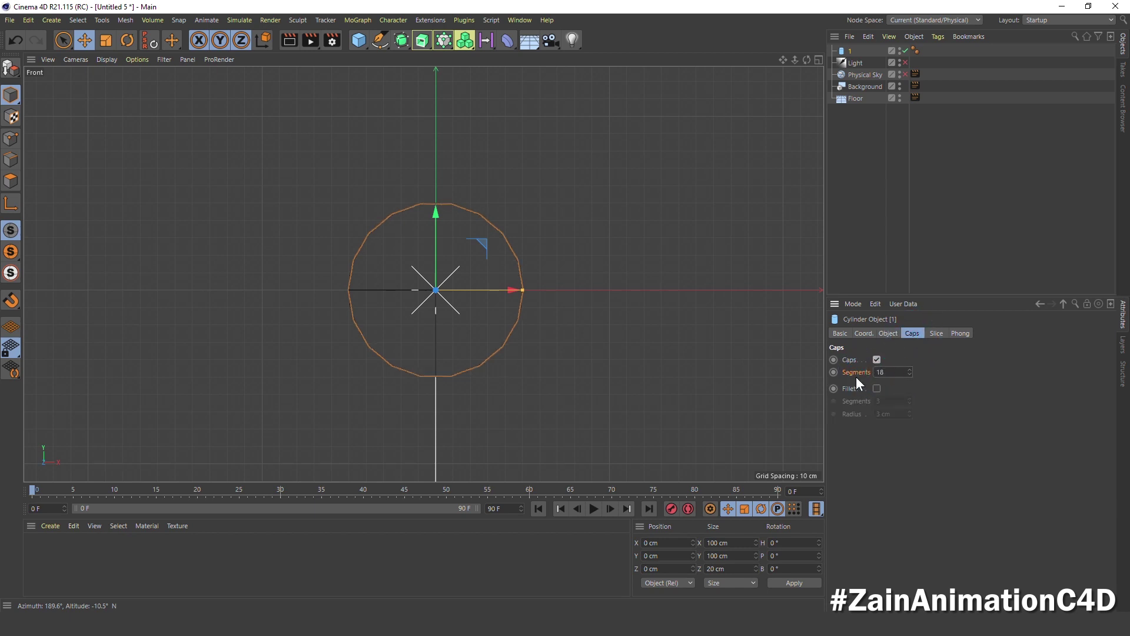
left_click(876, 388)
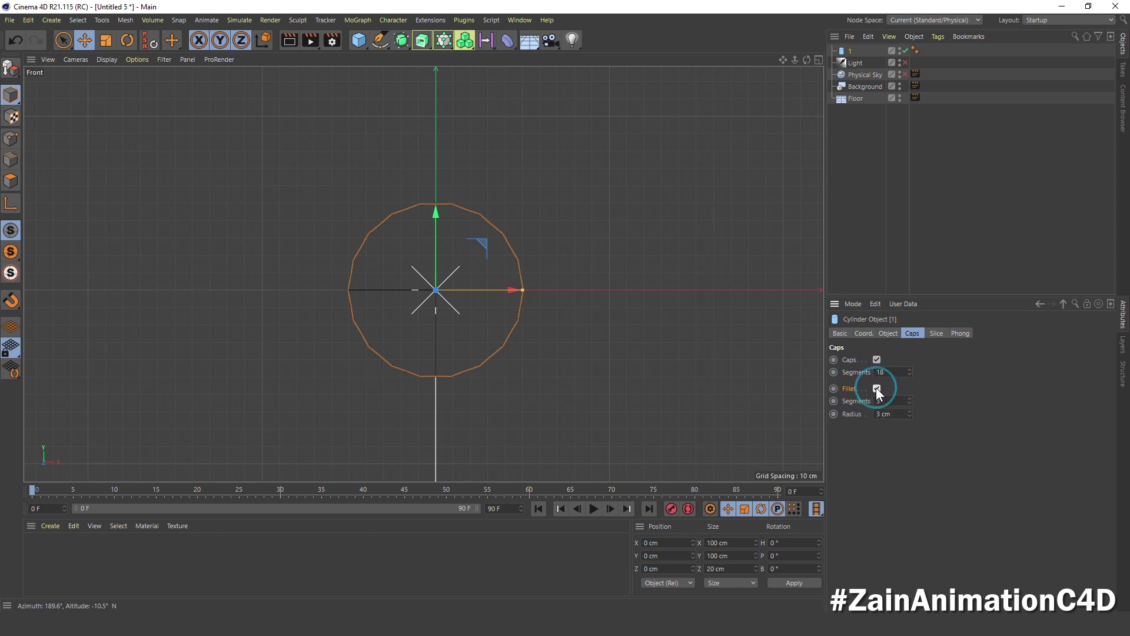
left_click(846, 400)
type("5")
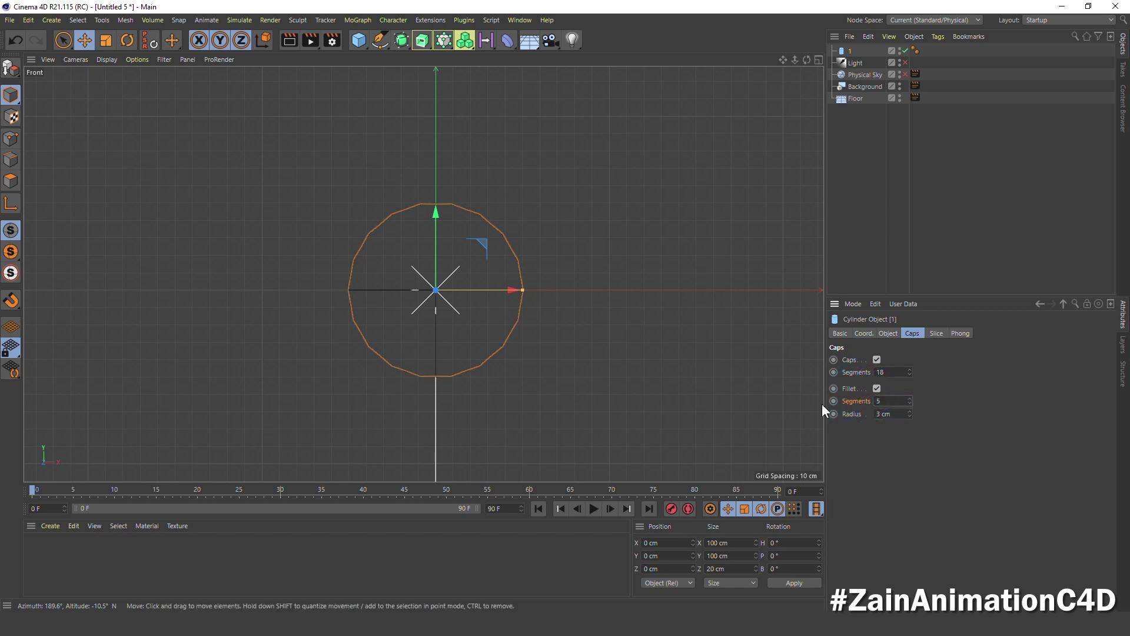
left_click(850, 415)
type("0.5")
key("Return")
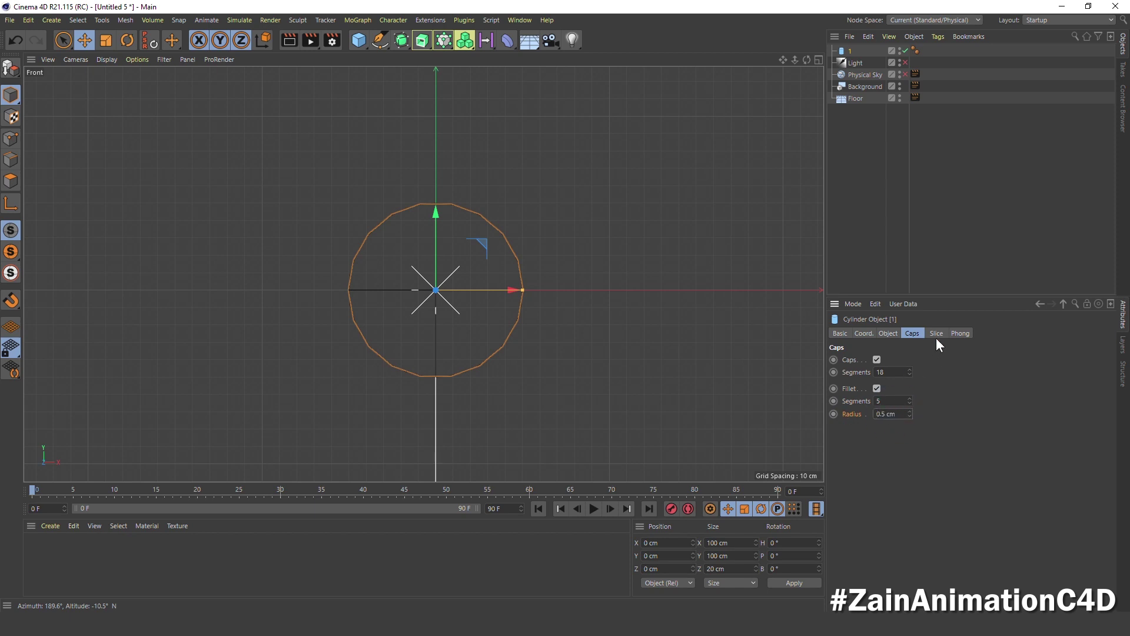
- Enable Slice on the cylinder, from 180° to 270°
left_click(935, 334)
left_click(884, 359)
type("180")
key("Return")
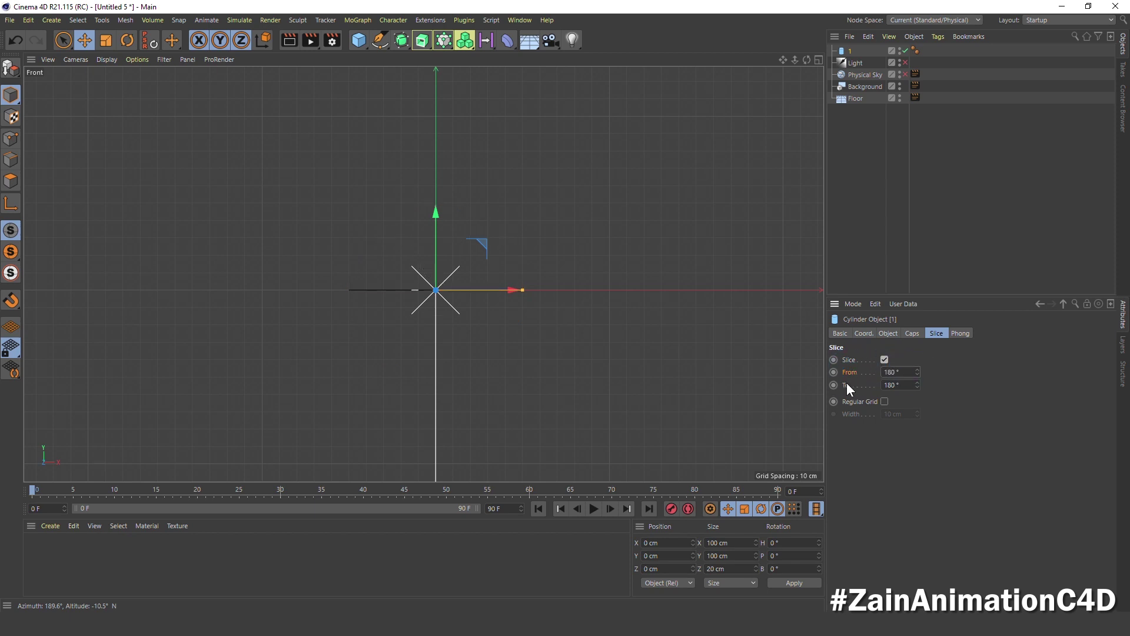
left_click(915, 388)
double_click(895, 385)
type("270")
key("Return")
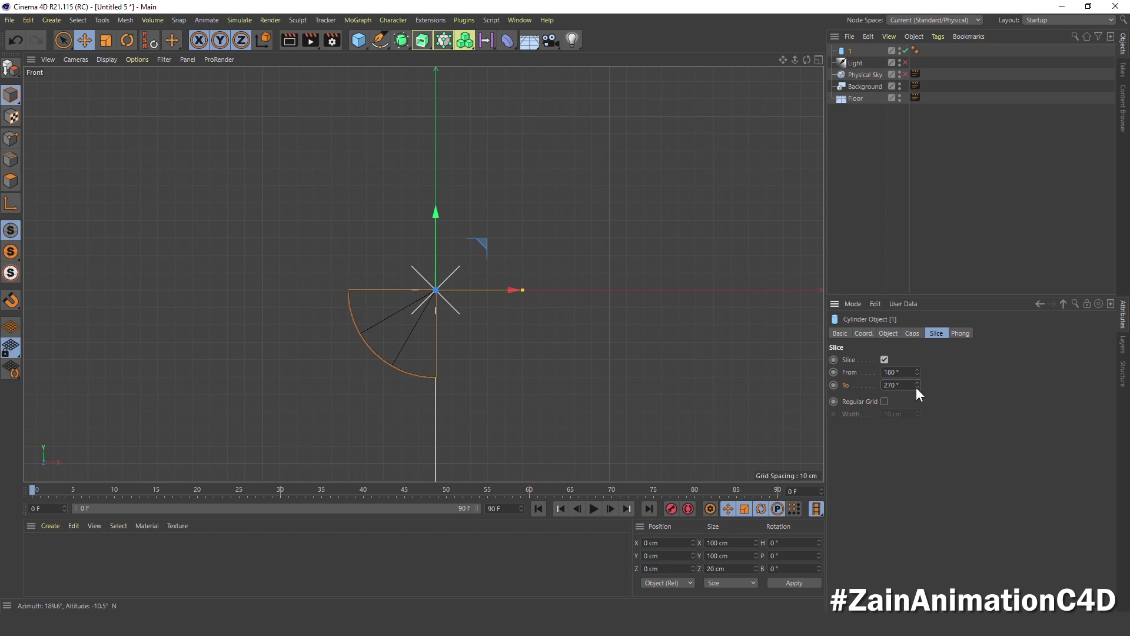
left_click(864, 333)
- Set wedge 1's bank rotation to -45° and its Y position to 50 cm
double_click(1020, 386)
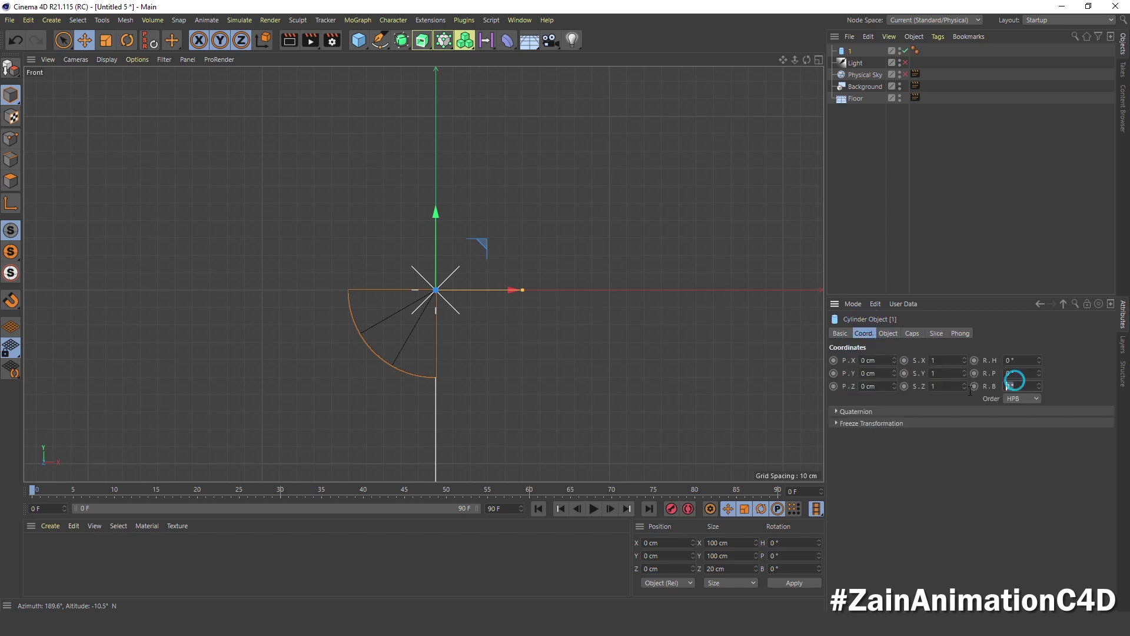
type("45")
key("Return")
left_click(1004, 385)
type("-")
key("Return")
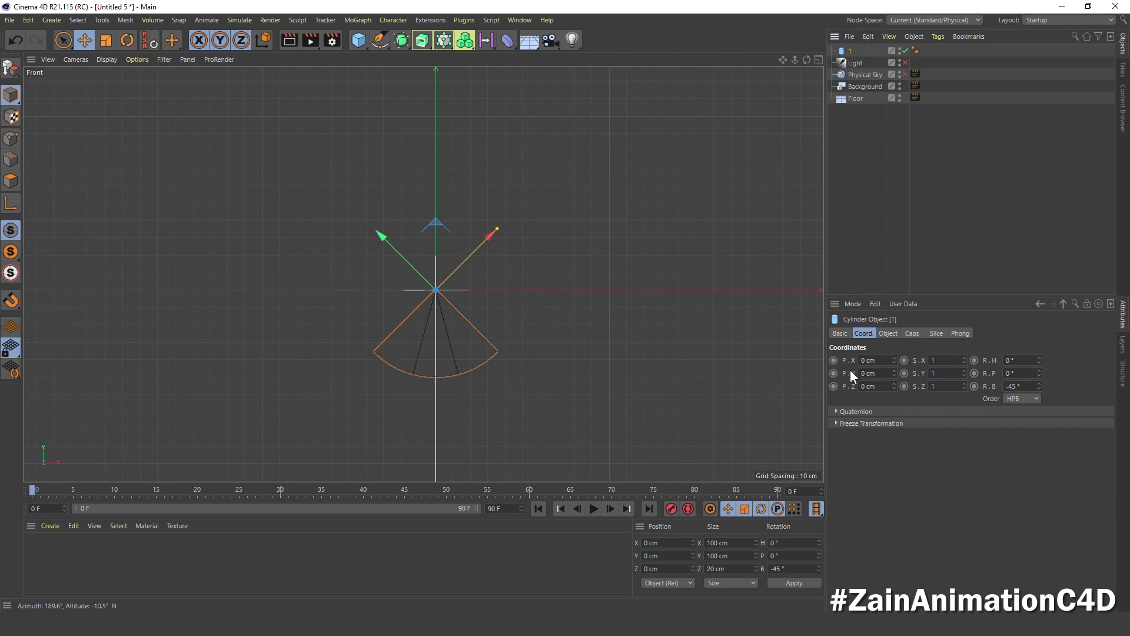
double_click(871, 373)
type("50")
key("Return")
- Maximize the Perspective view and orbit around the wedge
middle_click(639, 234)
middle_click(198, 157)
mouse_move(419, 278)
left_mouse_down("alt")
mouse_move(434, 320)
mouse_move(525, 318)
mouse_move(371, 321)
left_mouse_up("alt")
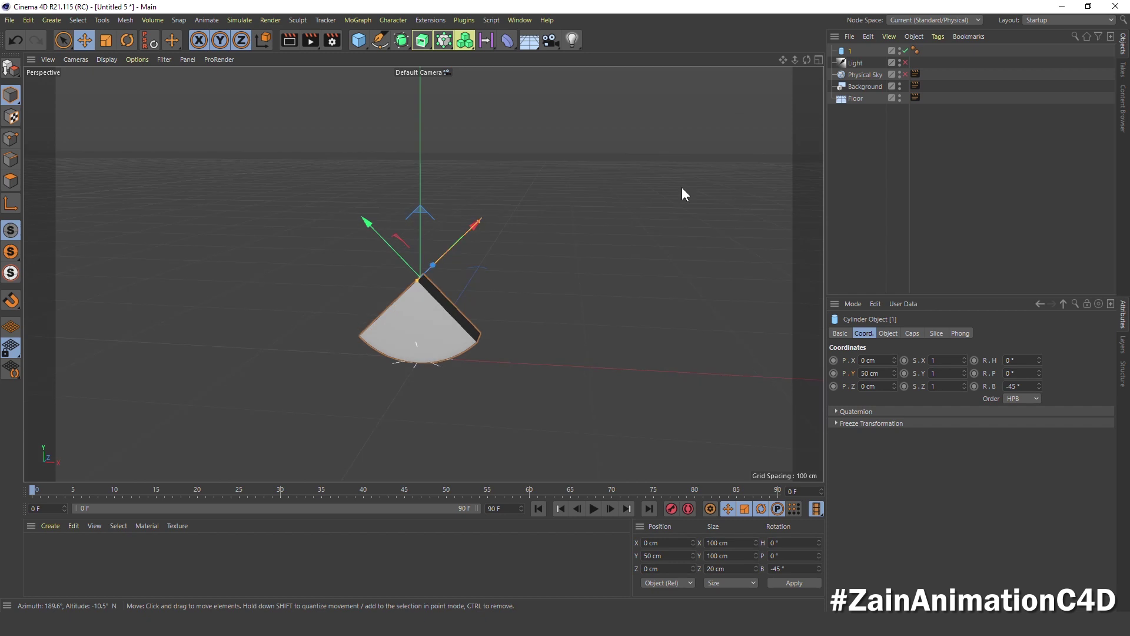
left_click(846, 147)
mouse_move(411, 320)
left_mouse_down("alt")
mouse_move(510, 324)
mouse_move(429, 328)
left_mouse_up("alt")
left_click(851, 51)
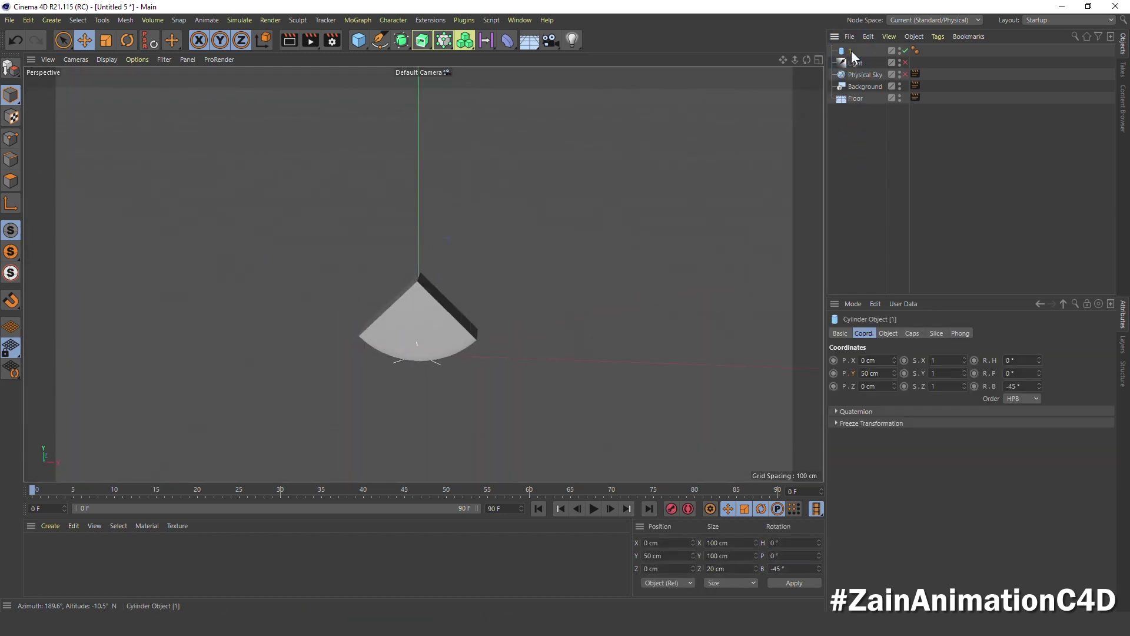
- Duplicate cylinder 1 with copy and paste and name the copy '2'
key("ctrl+c")
key("ctrl+v")
double_click(852, 51)
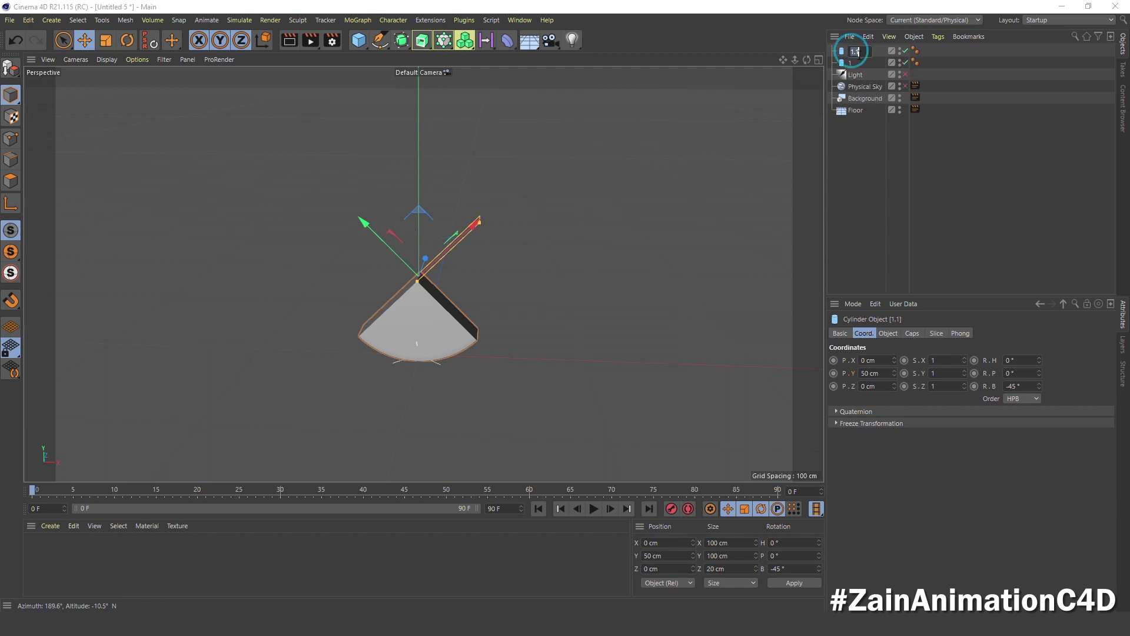
type("2")
key("Return")
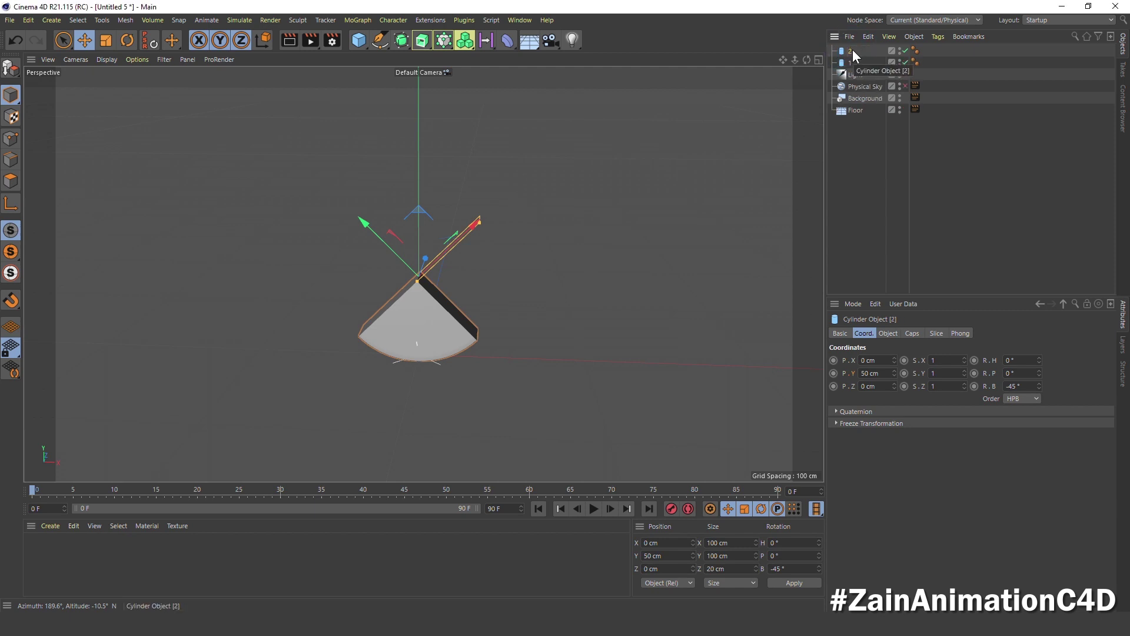
- In the Front view, move wedge 2 to X 70.7 cm so it touches wedge 1
middle_click(505, 217)
middle_click(554, 349)
scroll(599, 300, "up", 3)
middle_click_drag(558, 267, 548, 322, "alt")
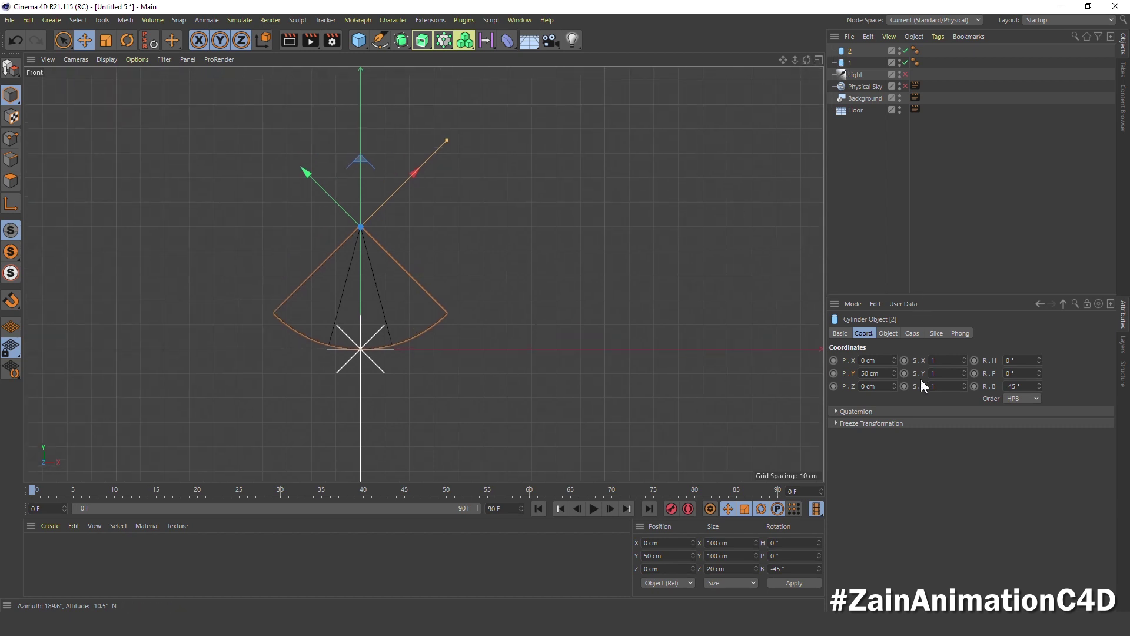
left_click_drag(893, 359, 893, 358)
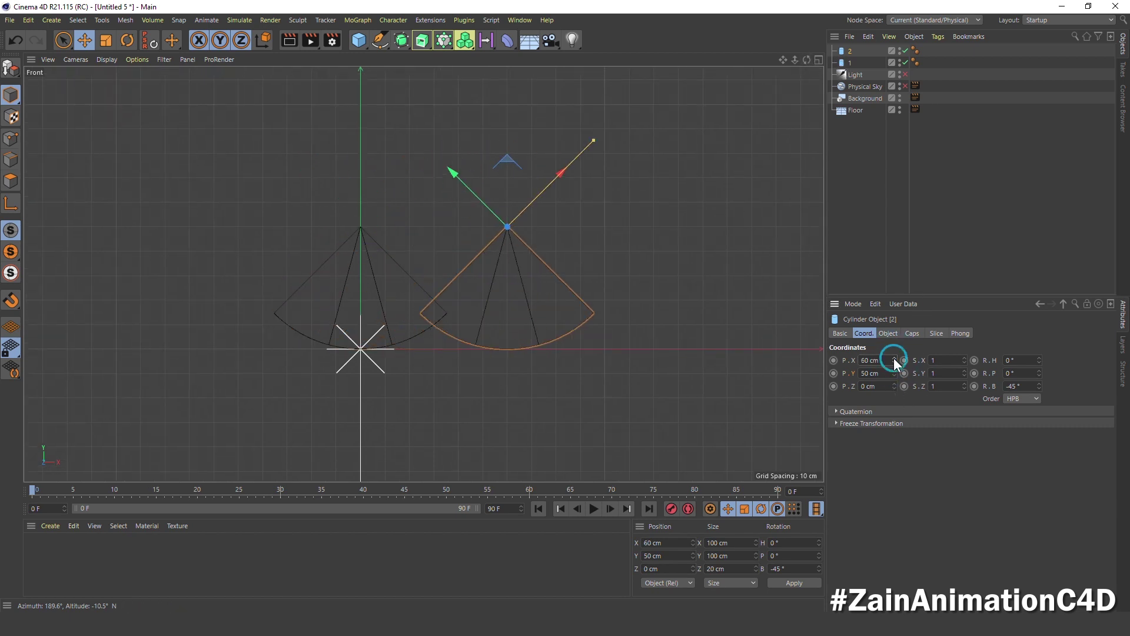
scroll(439, 312, "up", 5)
scroll(435, 325, "up", 3)
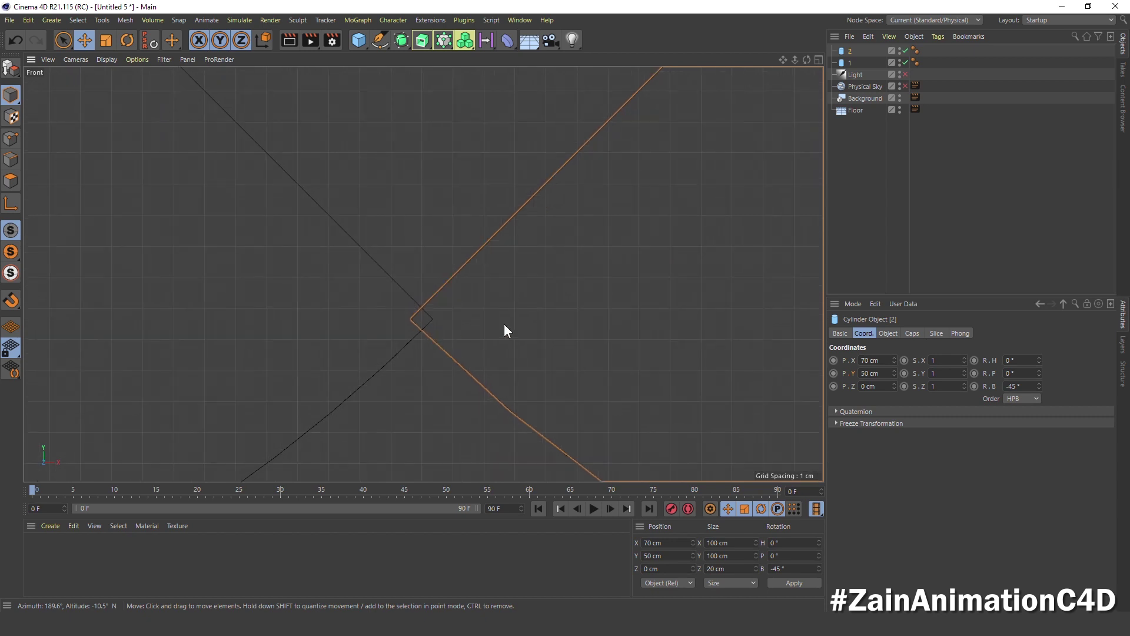
left_click_drag(896, 356, 896, 356)
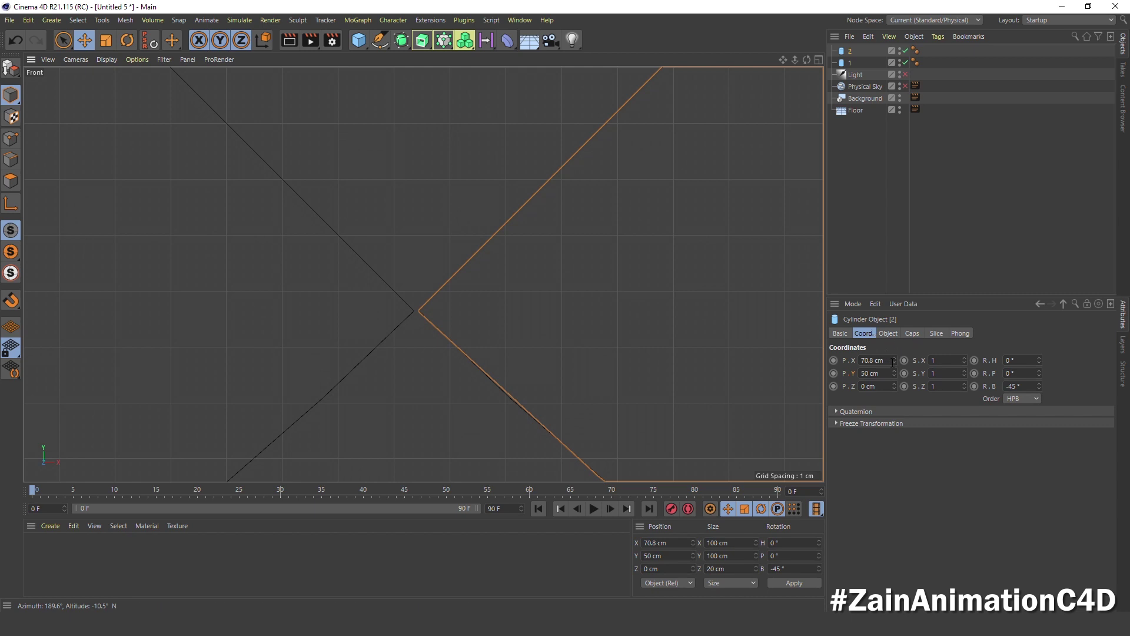
left_click(895, 363)
left_click(896, 207)
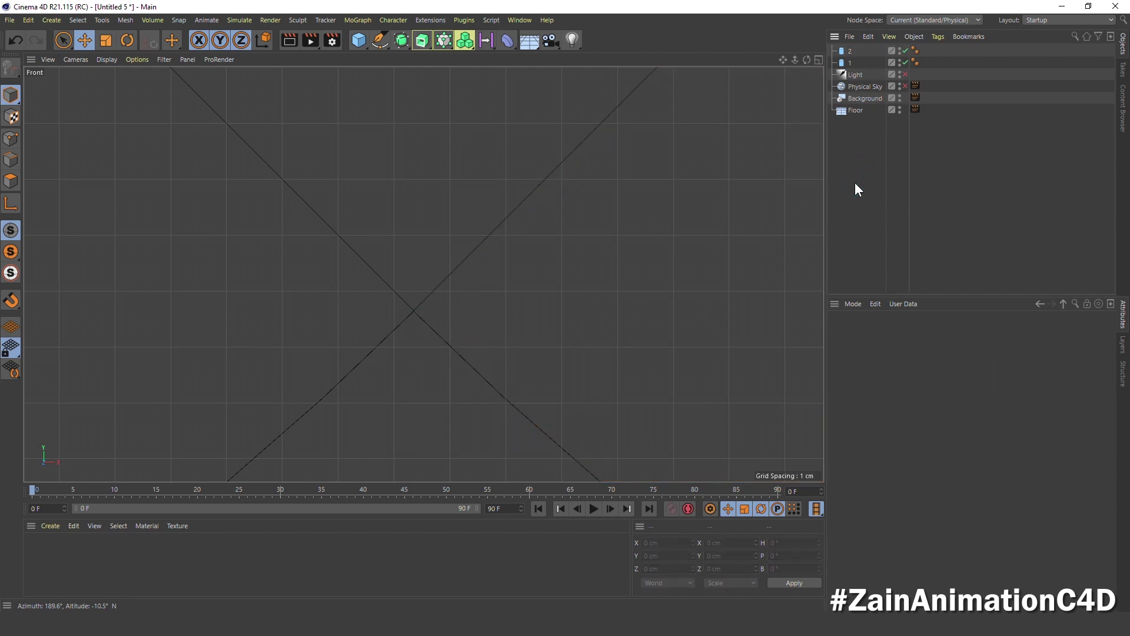
scroll(496, 233, "down", 3)
scroll(496, 233, "down", 3)
scroll(496, 233, "down", 3)
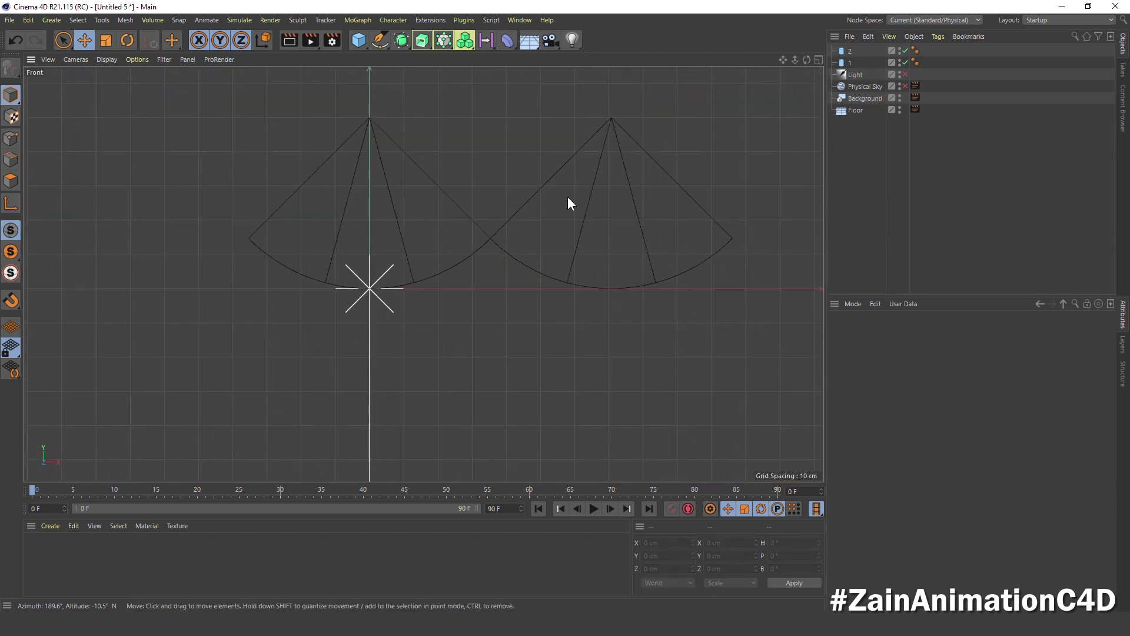
- Duplicate wedge 2 and name the copy '3'
left_click(849, 50)
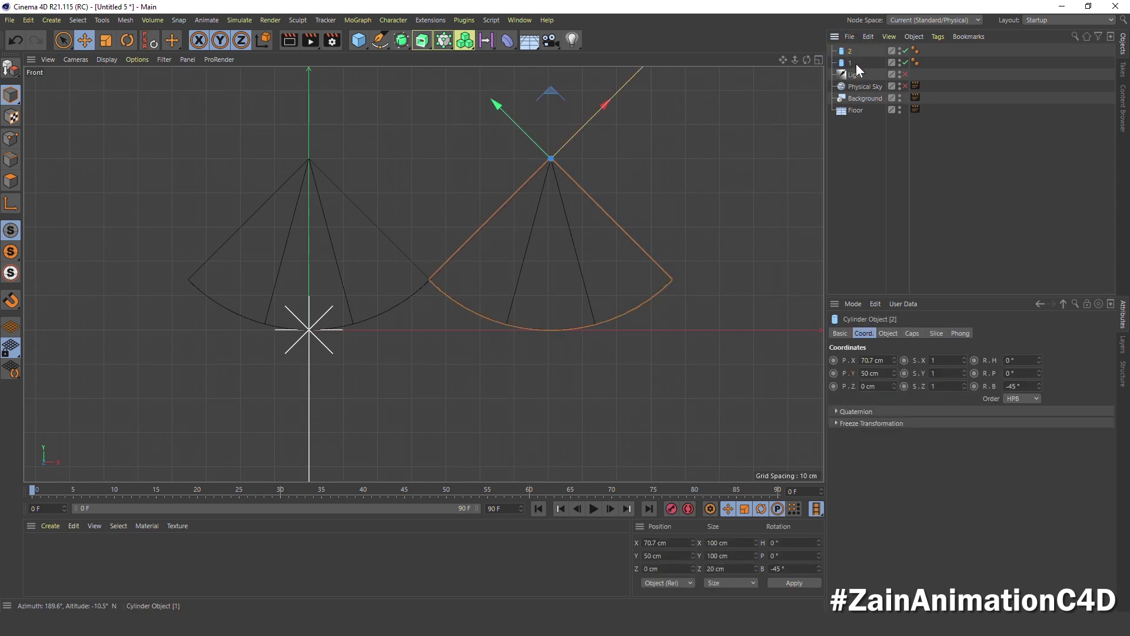
key("ctrl+c")
key("ctrl+v")
double_click(853, 51)
type("3")
key("Return")
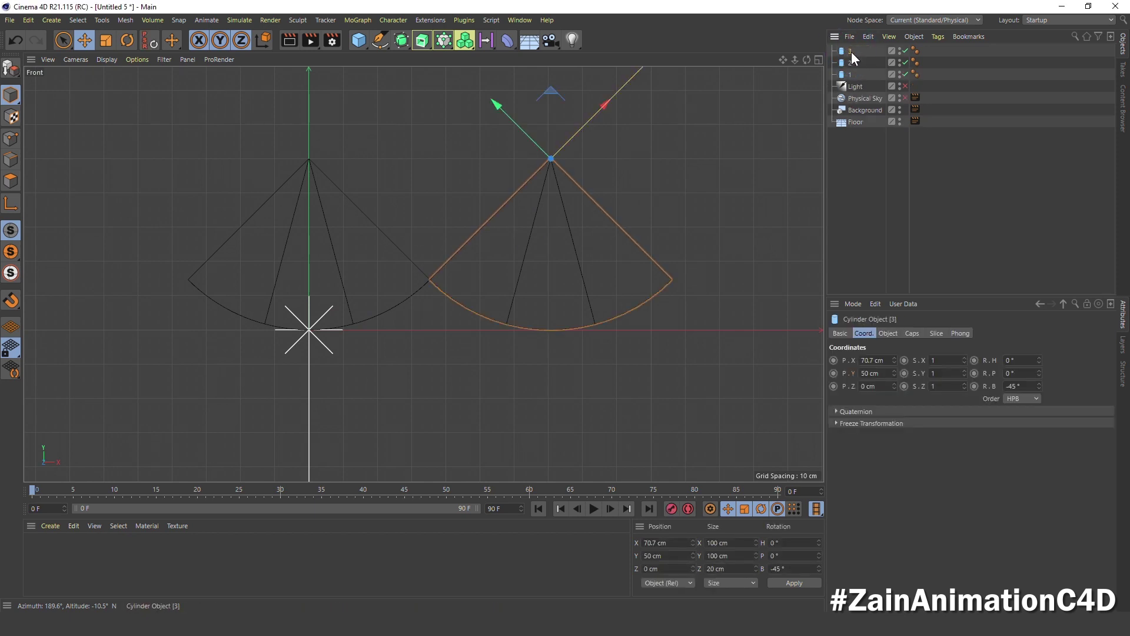
- Position wedge 3 at X 141.5 cm, next to wedge 2
left_click_drag(895, 359, 891, 360)
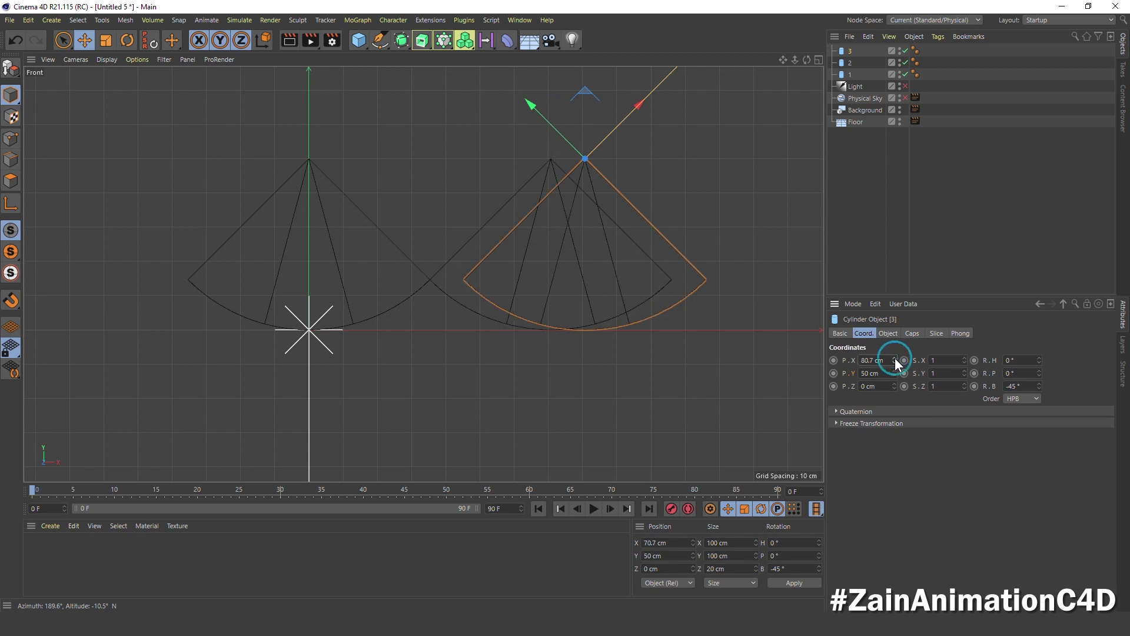
type("140.7")
key("Return")
scroll(703, 298, "up", 5)
scroll(704, 300, "up", 3)
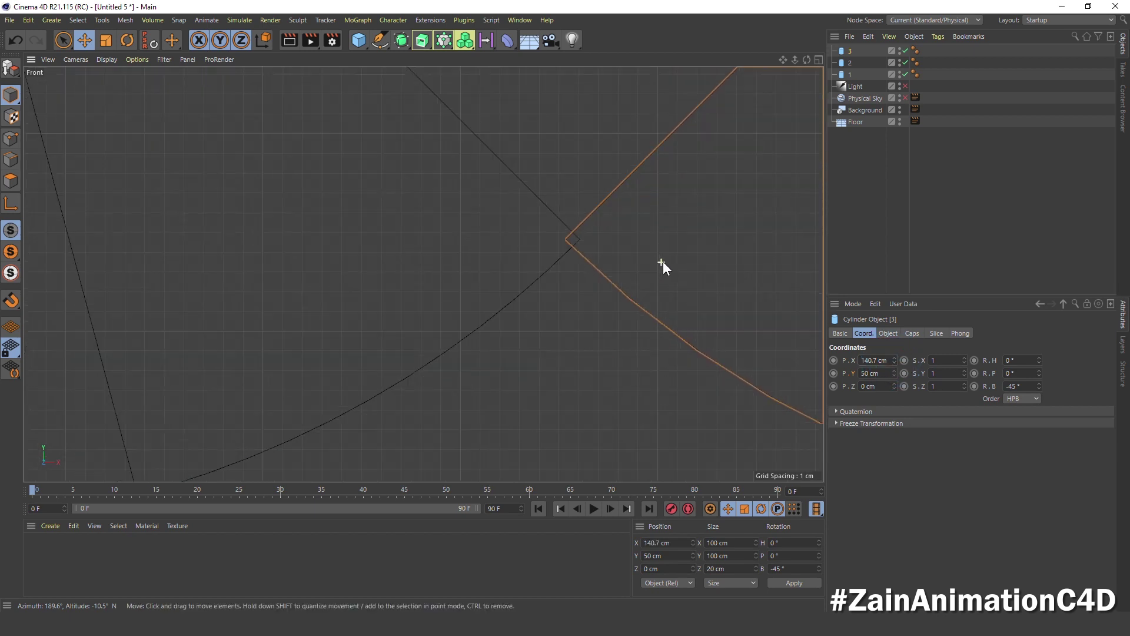
left_click(894, 357)
left_click_drag(893, 359, 894, 359)
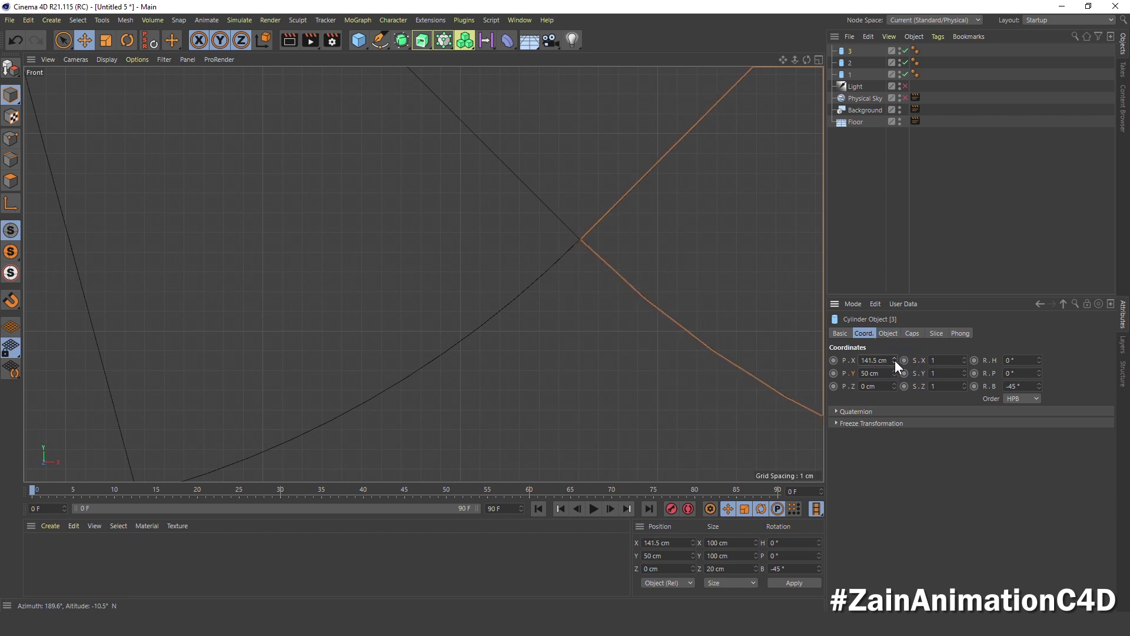
left_click(859, 197)
scroll(614, 216, "up", 3)
scroll(613, 217, "down", 3)
scroll(614, 217, "down", 3)
scroll(616, 211, "down", 2)
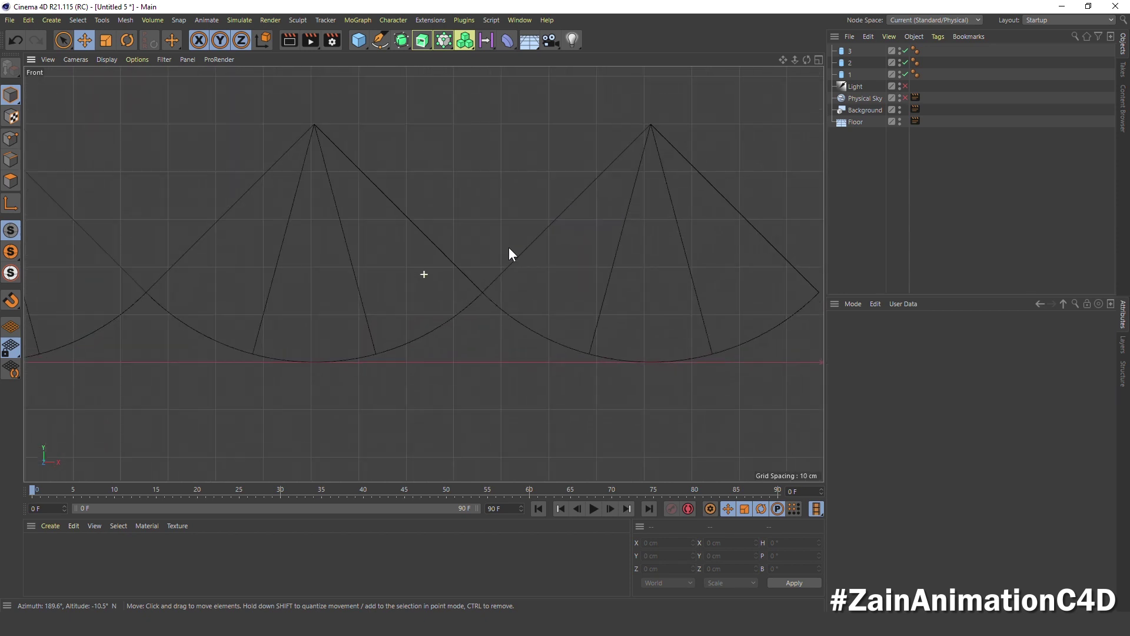
- Duplicate wedge 3 and name the copy '4'
left_click(847, 49)
key("ctrl+c")
key("ctrl+v")
double_click(850, 52)
type("4")
key("Return")
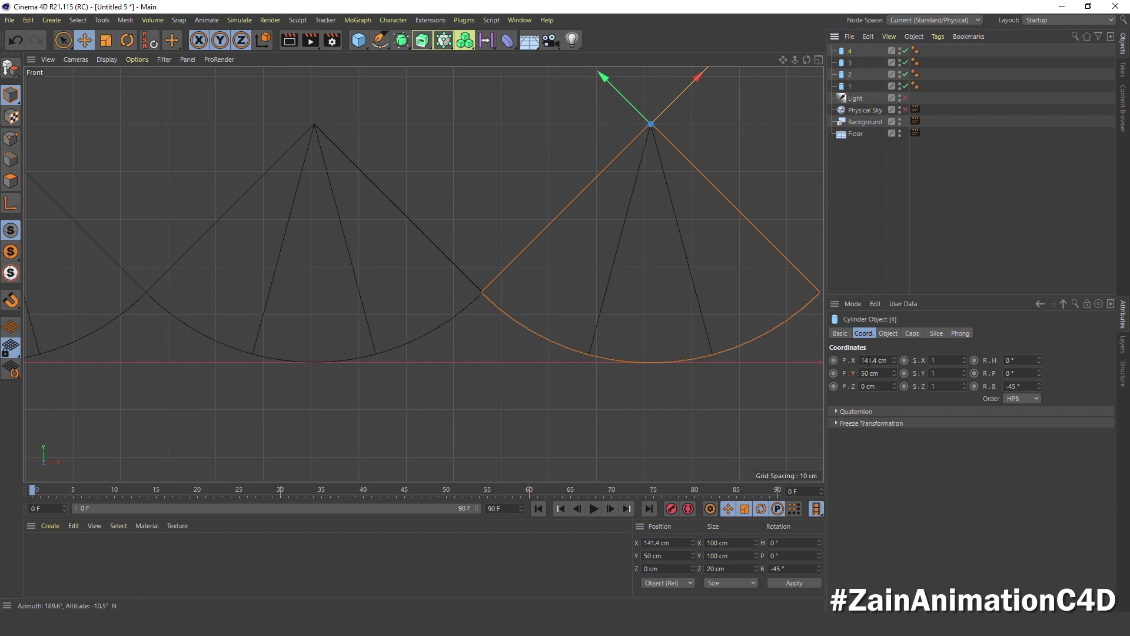
- Position wedge 4 at X 212.1 cm, next to wedge 3
left_click_drag(891, 359, 893, 357)
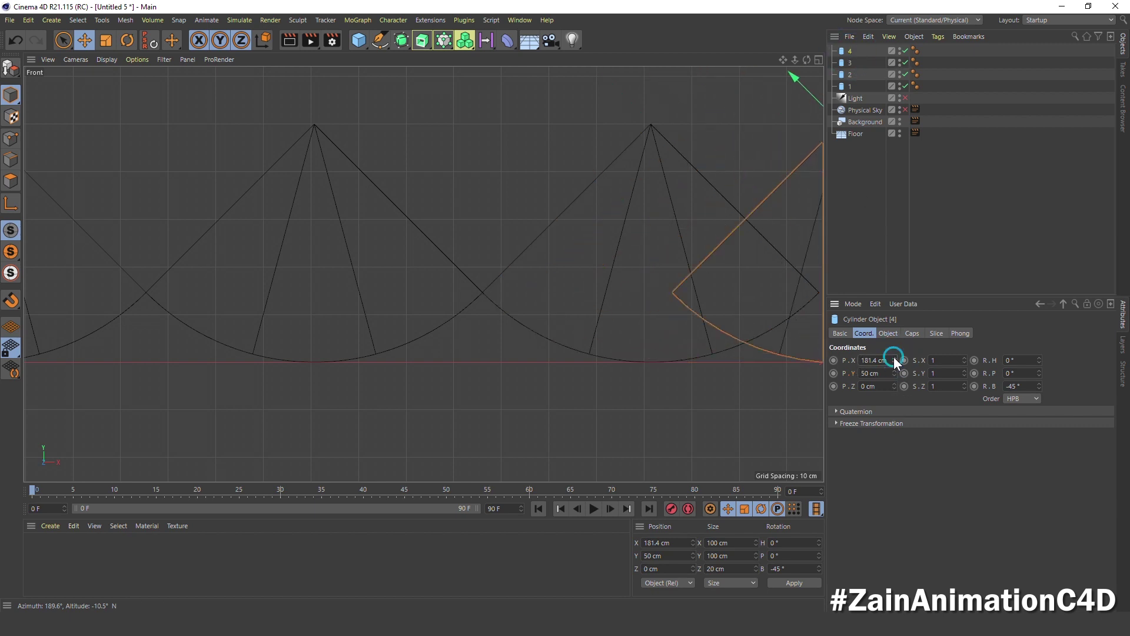
scroll(697, 282, "up", 3)
scroll(610, 316, "up", 3)
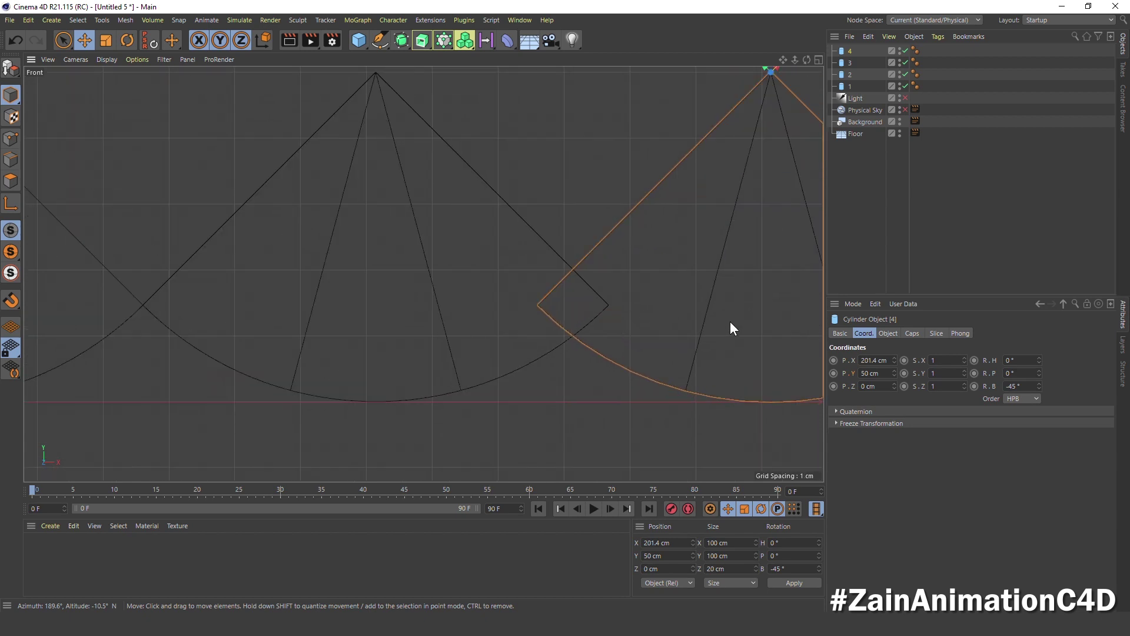
left_click(894, 357)
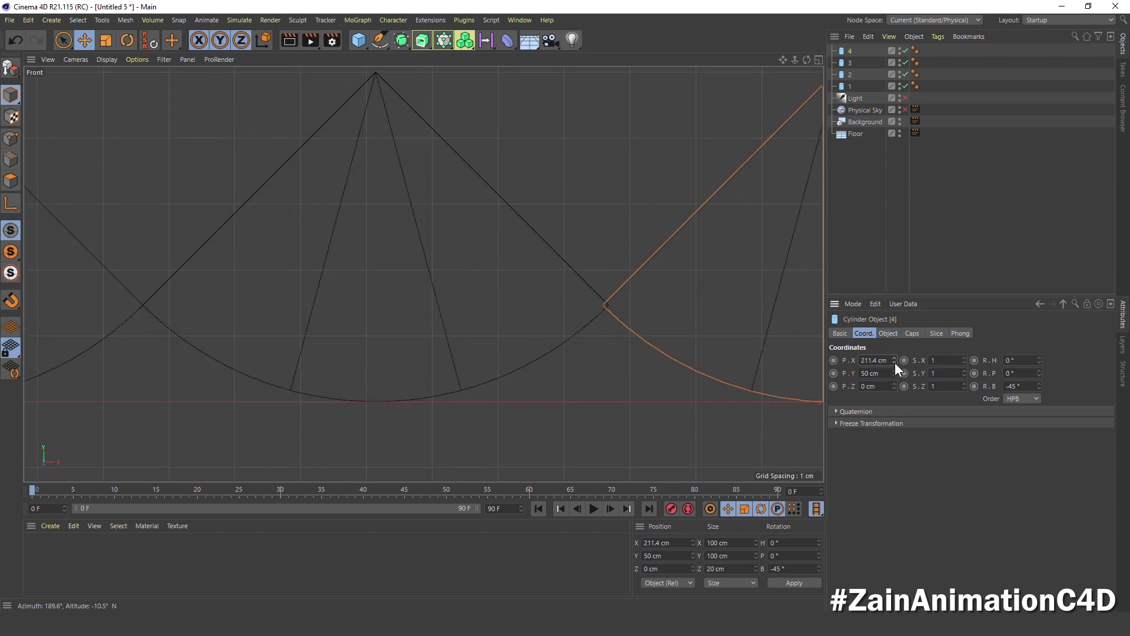
left_click_drag(894, 355, 895, 355)
scroll(591, 295, "up", 3)
scroll(646, 309, "up", 2)
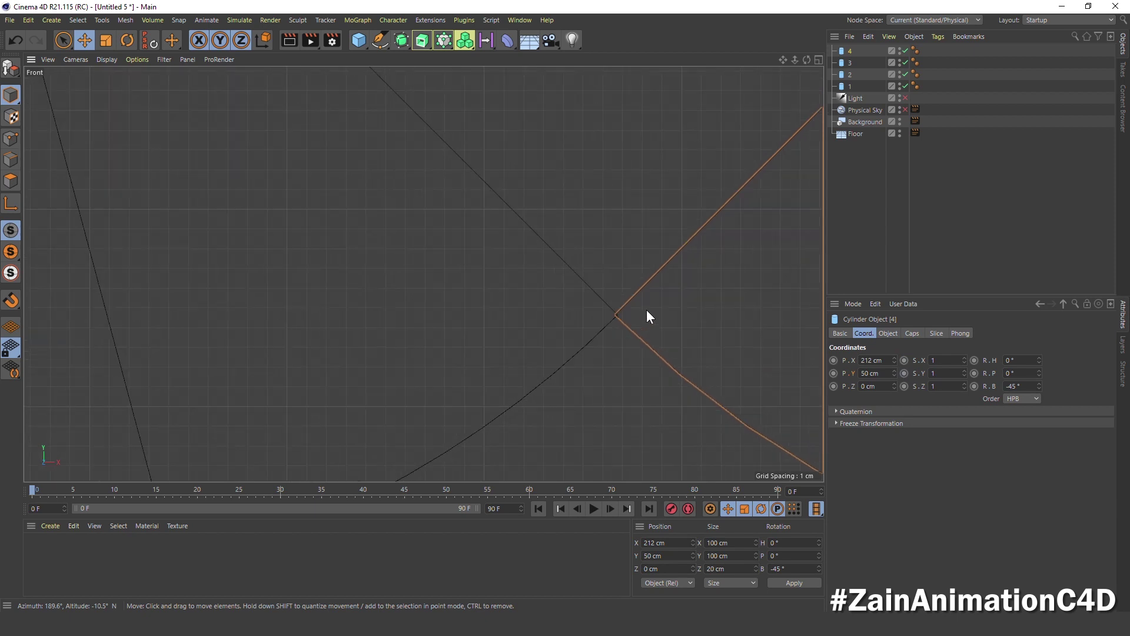
left_click(895, 359)
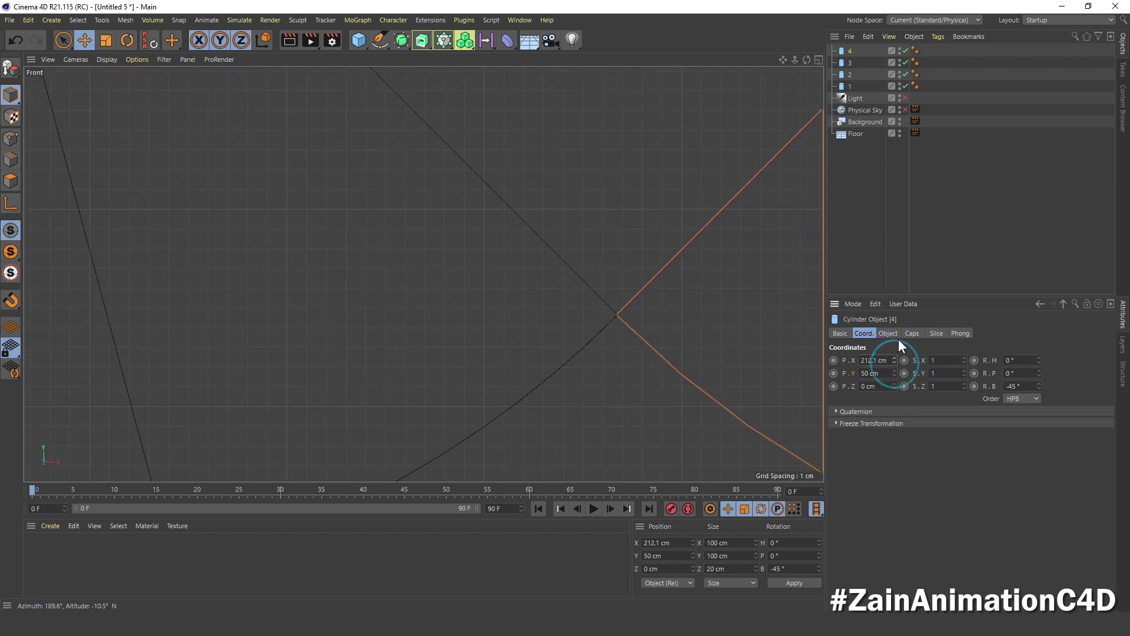
left_click(866, 209)
scroll(582, 193, "down", 3)
scroll(581, 193, "down", 3)
- Maximize the Perspective view and orbit around the row of four wedges
middle_click(581, 193)
middle_click(279, 130)
scroll(508, 343, "up", 2)
scroll(463, 313, "up", 3)
mouse_move(463, 313)
left_mouse_down("alt")
mouse_move(686, 304)
mouse_move(494, 313)
mouse_move(459, 300)
mouse_move(484, 360)
mouse_move(464, 351)
left_mouse_up("alt")
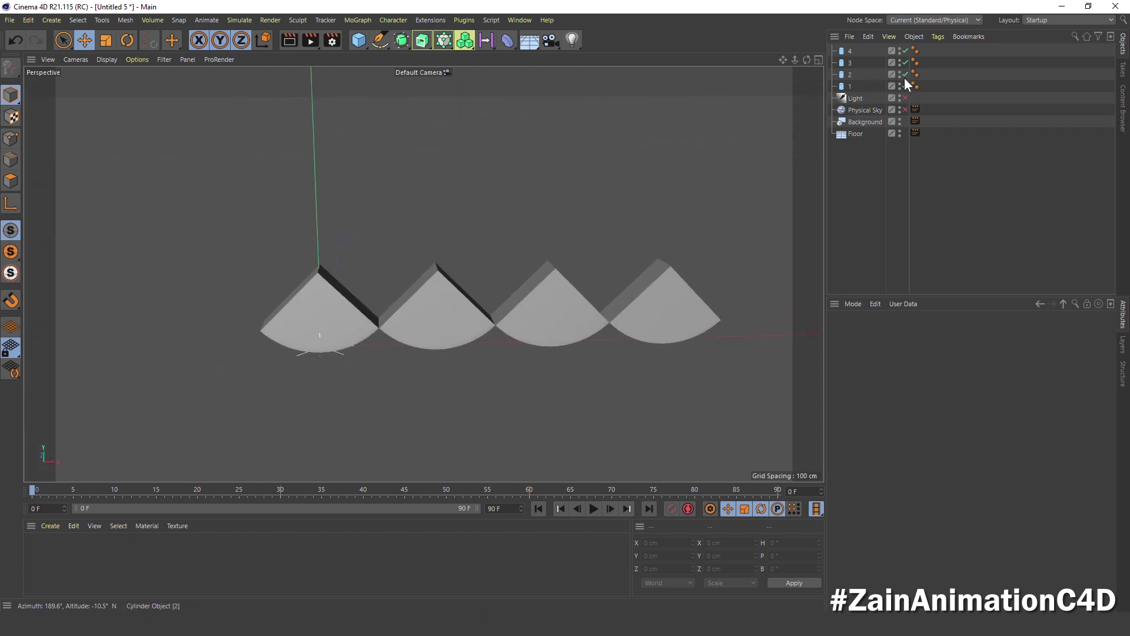
- Disable wedges 2, 3 and 4 and add a null named 1
left_click_drag(905, 74, 906, 50)
left_click(850, 86)
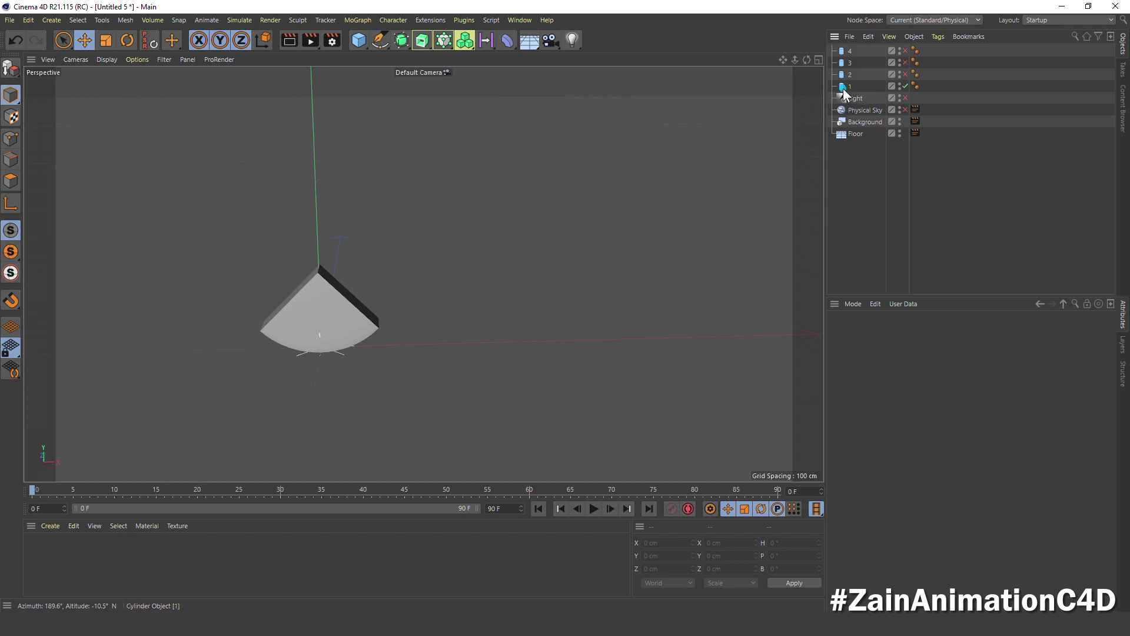
left_click_drag(356, 45, 398, 54)
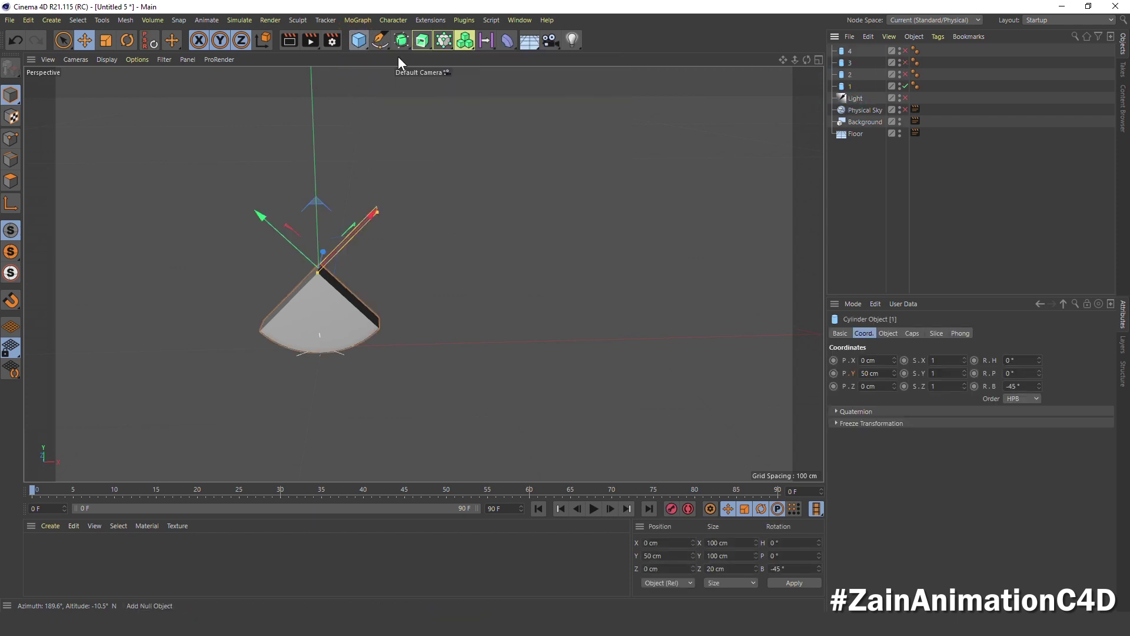
double_click(854, 53)
type("1")
key("Return")
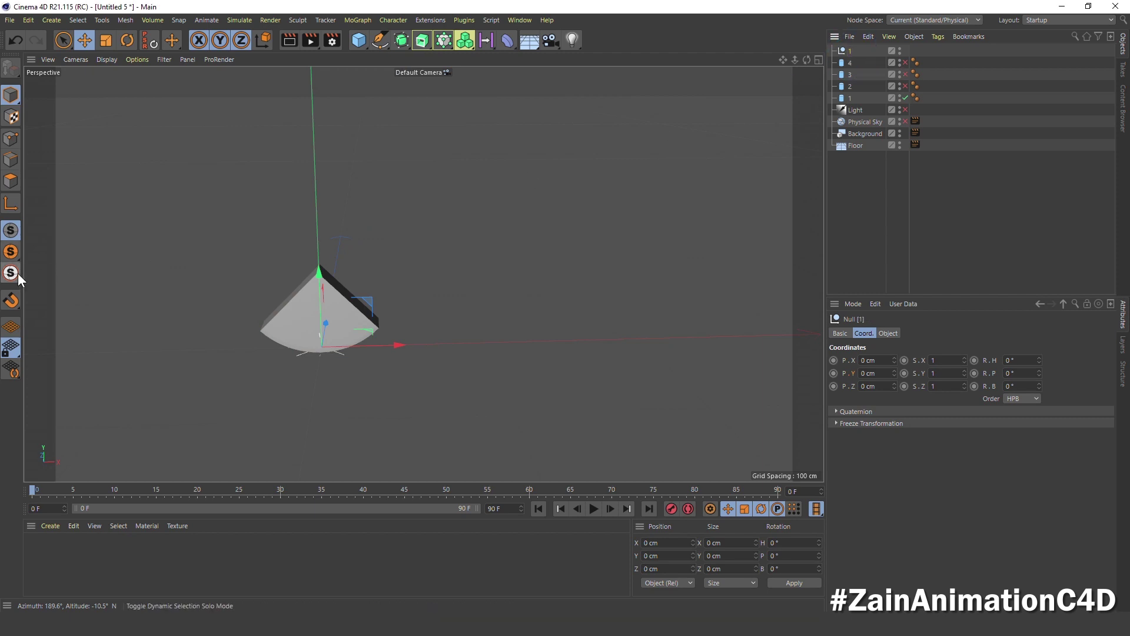
- In Front view, place null 1 at wedge 1's right corner (X 35.355, Y 14.645 cm)
key("F4")
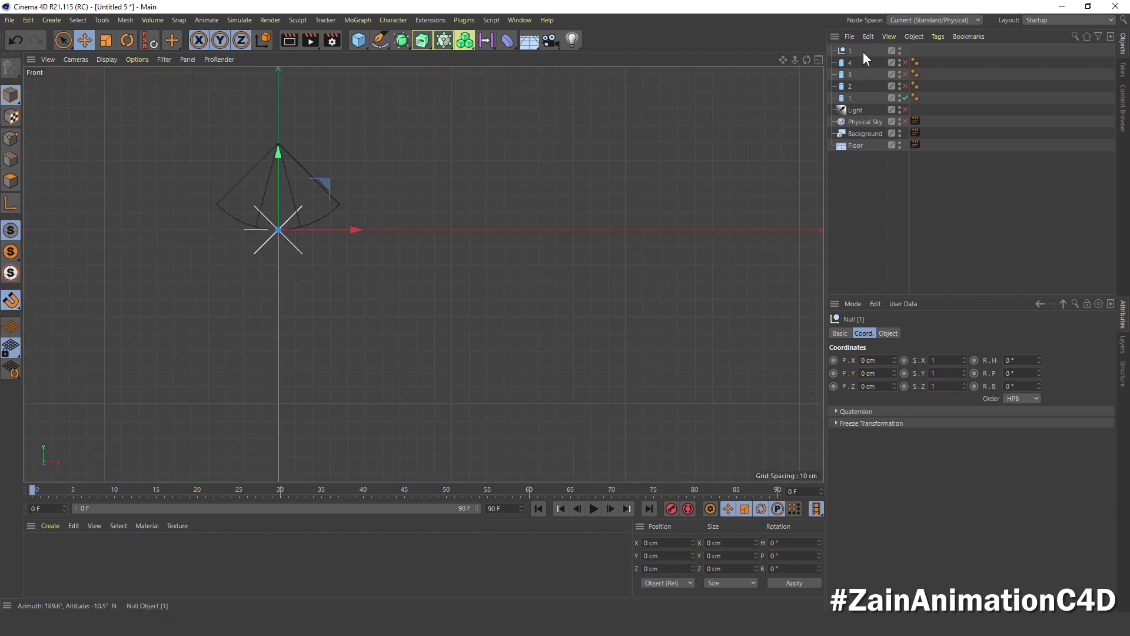
mouse_move(279, 229)
left_mouse_down()
mouse_move(342, 197)
mouse_move(340, 206)
left_mouse_up()
scroll(335, 198, "up", 3)
scroll(355, 208, "up", 3)
scroll(348, 208, "up", 2)
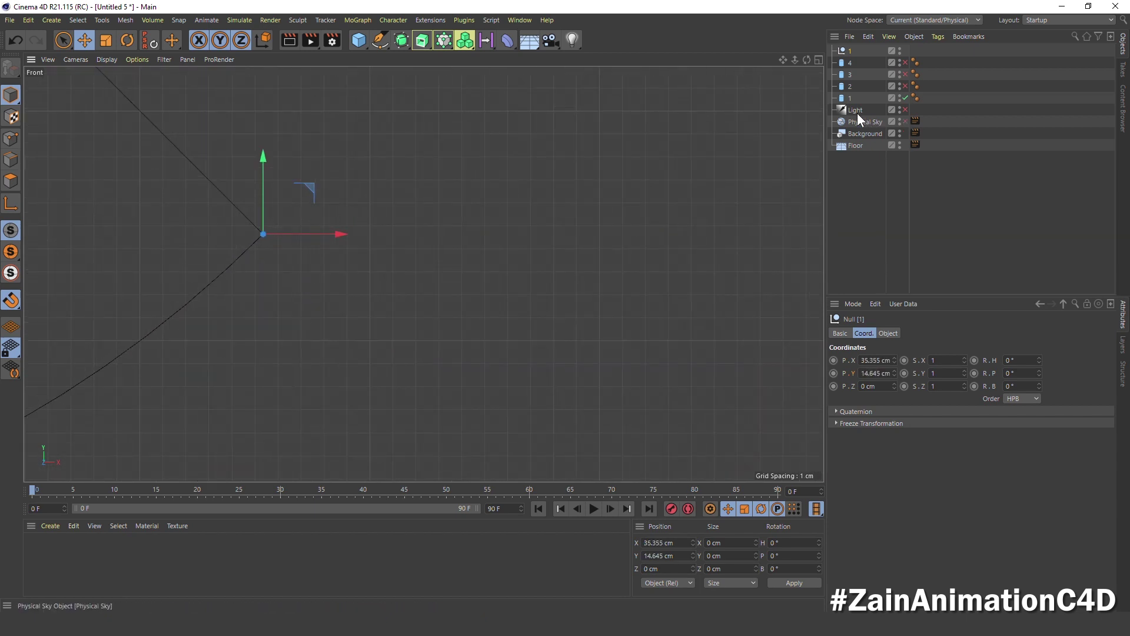
left_click(848, 98)
left_click(849, 62, "shift")
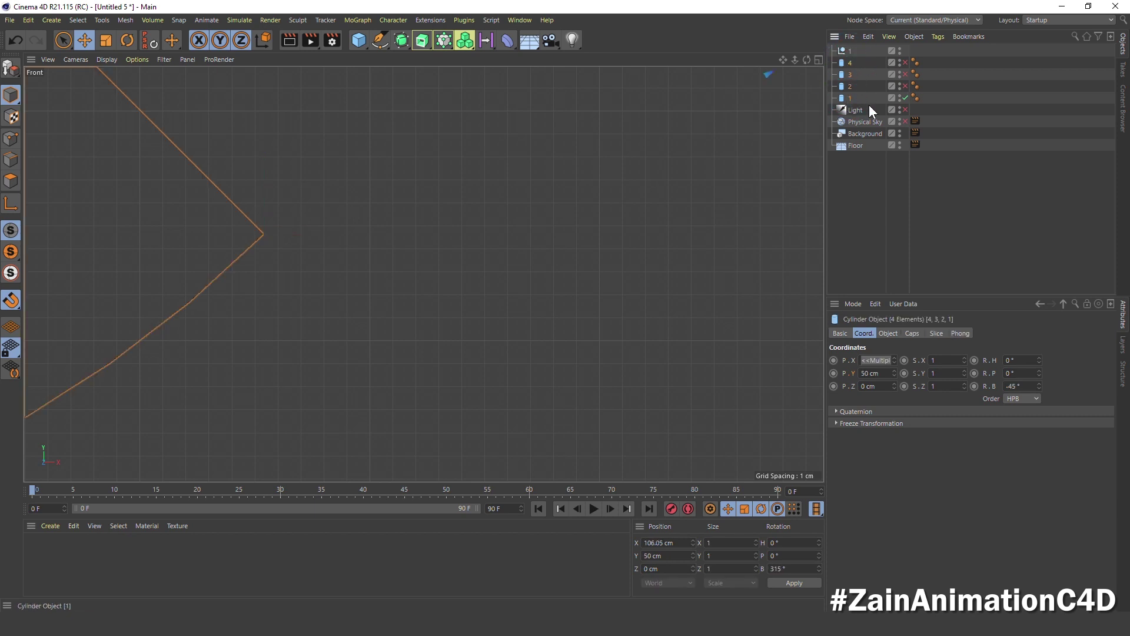
- Turn off the fillet on the wedge cylinders' caps so the edges are sharp
left_click(911, 333)
left_click(877, 359)
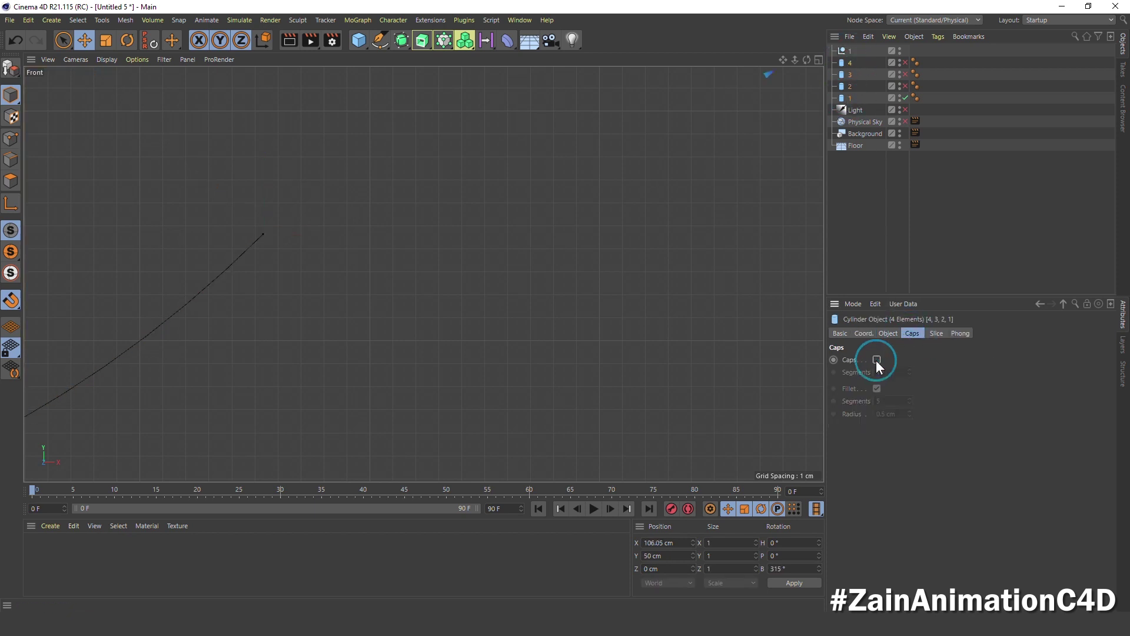
left_click(876, 360)
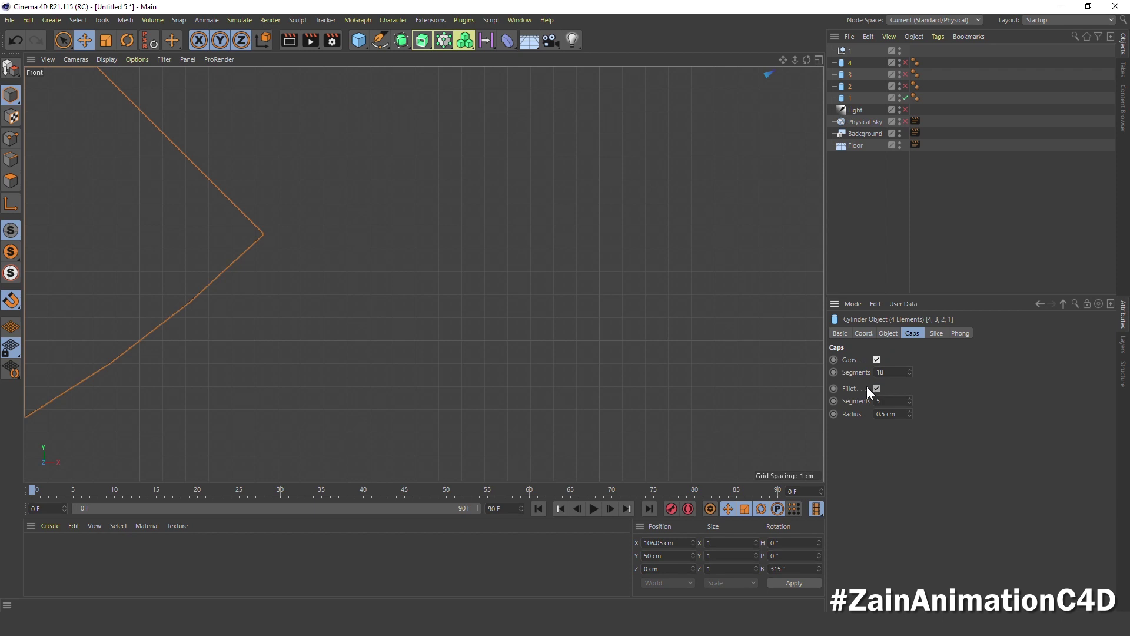
left_click(876, 389)
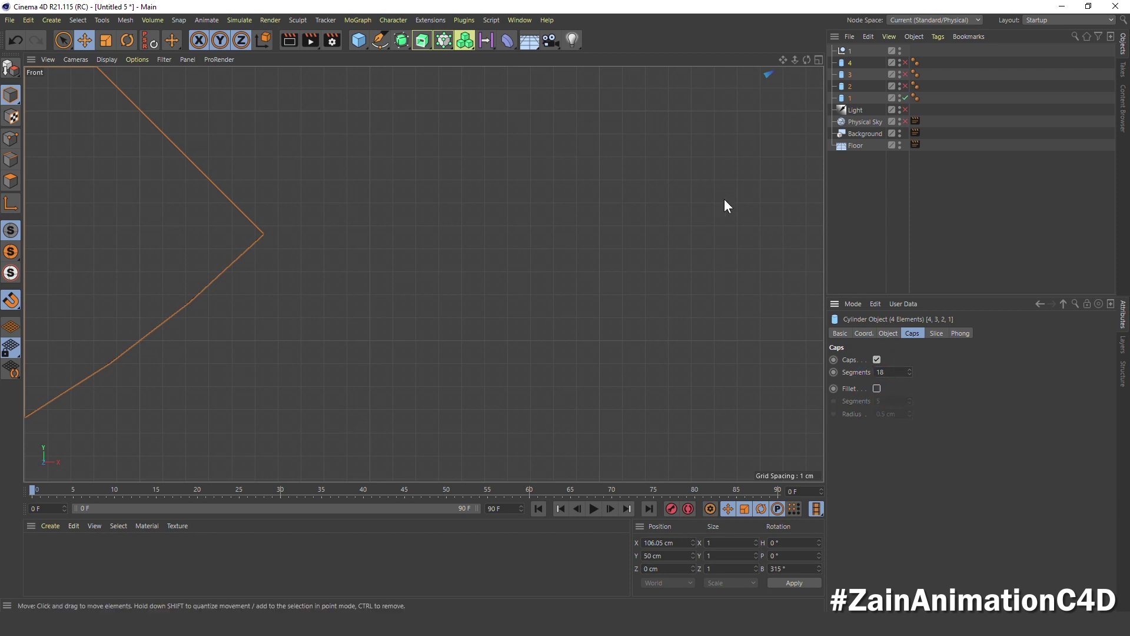
- In Front view, check Null 1's coordinates and nudge it onto the wedge corner
middle_click(581, 181)
middle_click(286, 161)
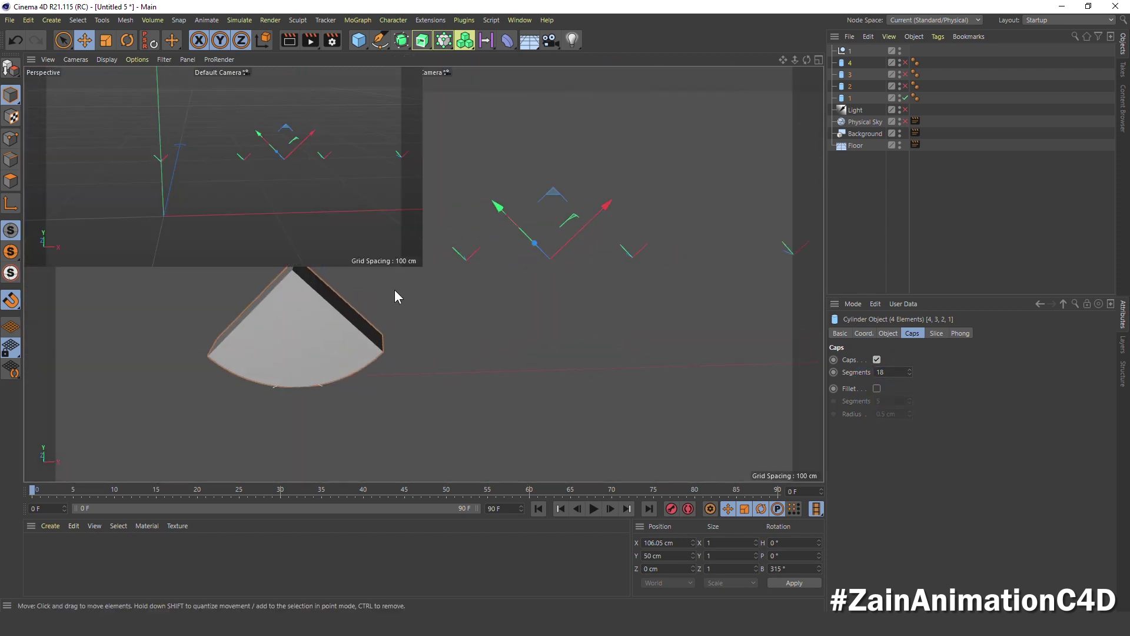
middle_click(394, 296)
middle_click(610, 351)
left_click(850, 51)
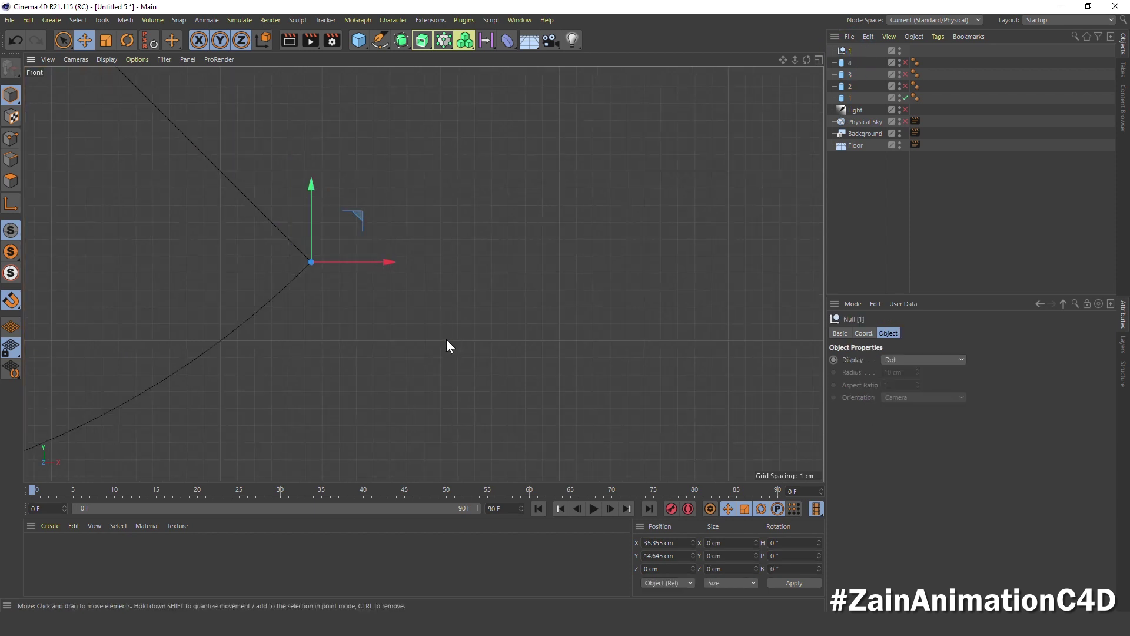
scroll(344, 275, "up", 2)
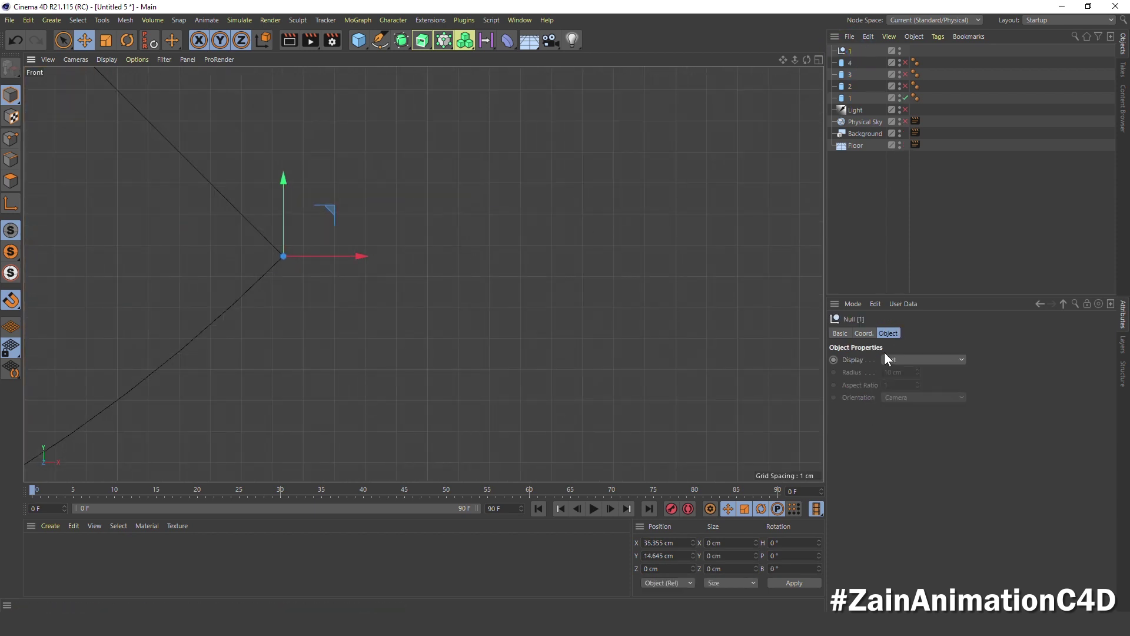
left_click(864, 332)
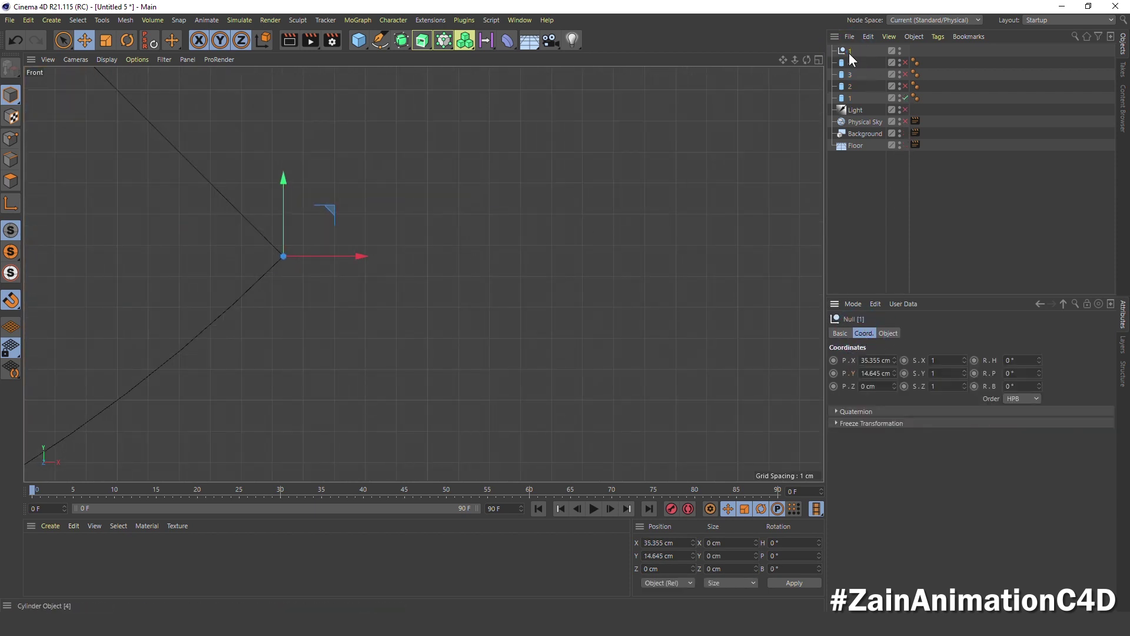
mouse_move(331, 224)
left_mouse_down()
mouse_move(317, 248)
mouse_move(288, 252)
left_mouse_up()
middle_click(310, 249)
middle_click(238, 189)
- Parent wedge 1 under Null 1 and make wedge 2 visible
mouse_move(238, 190)
left_mouse_down("alt")
mouse_move(326, 348)
mouse_move(265, 340)
mouse_move(285, 326)
mouse_move(349, 324)
mouse_move(459, 377)
mouse_move(471, 359)
left_mouse_up("alt")
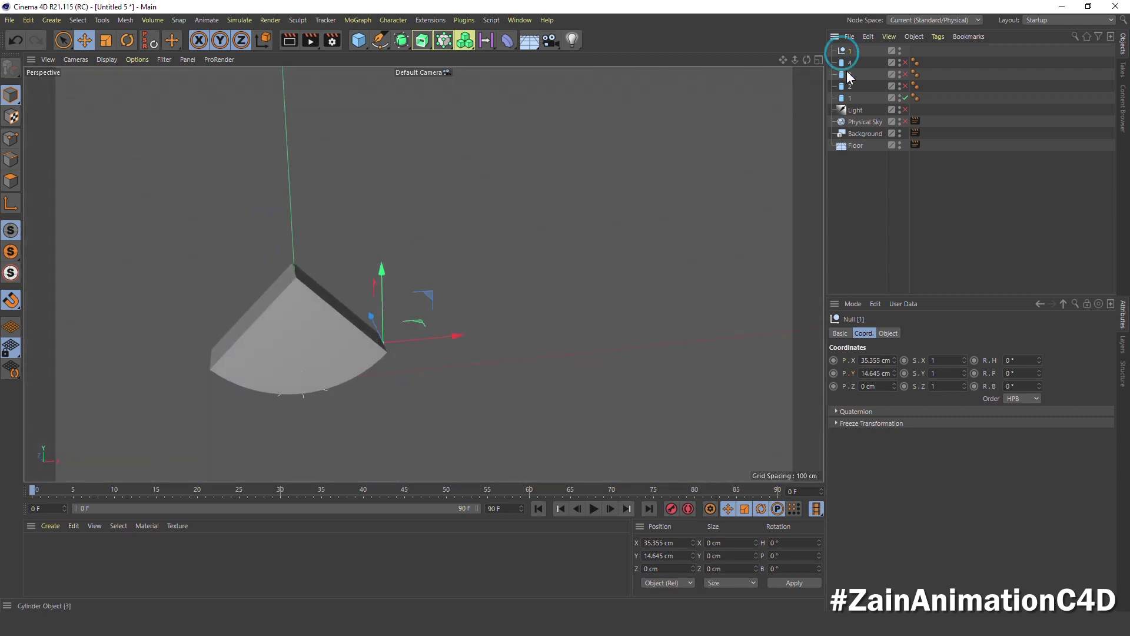
left_click_drag(850, 98, 848, 54)
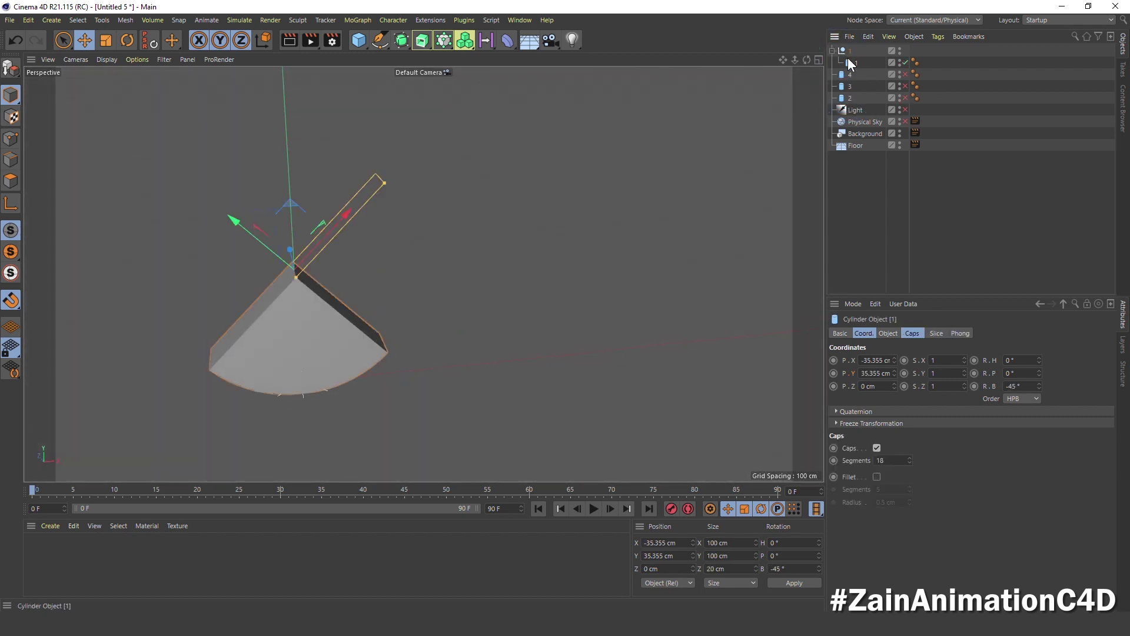
left_click(831, 50)
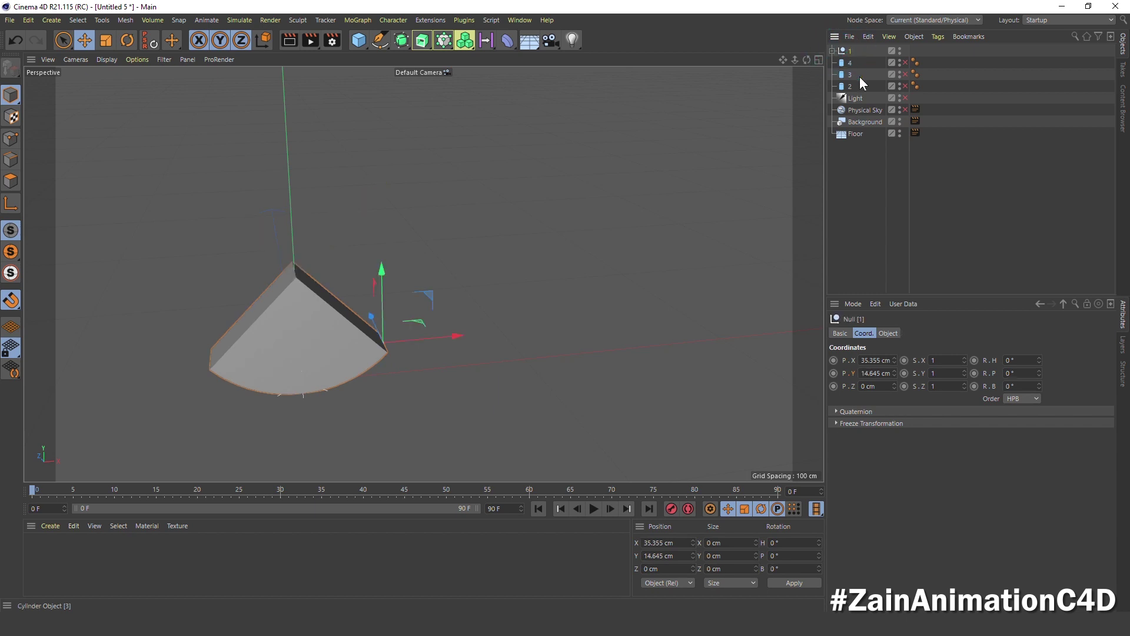
left_click(905, 86)
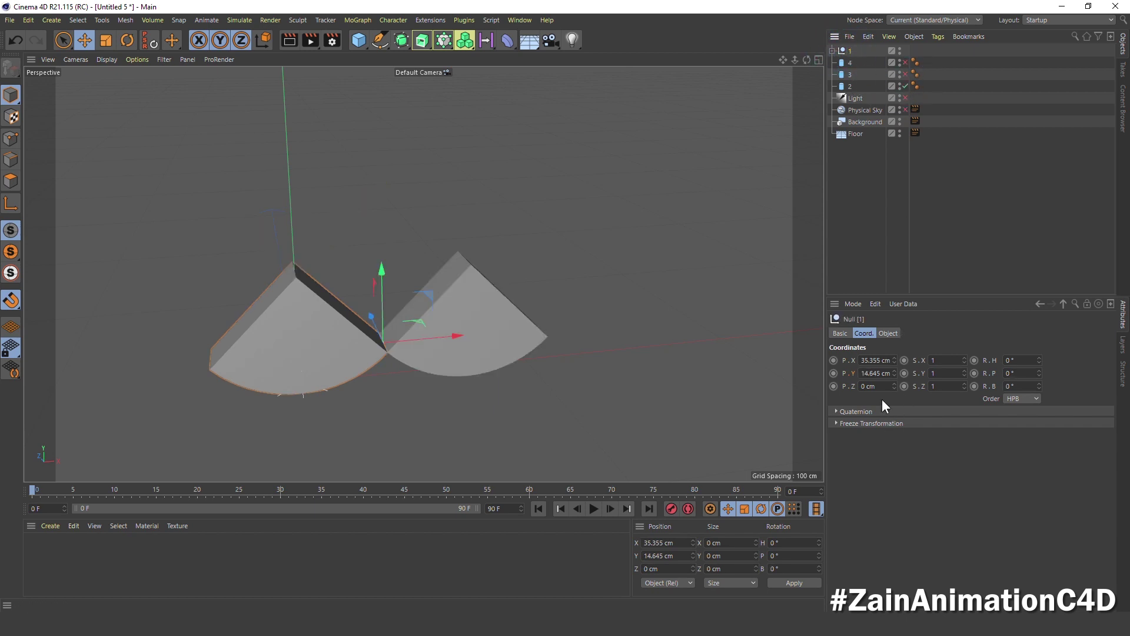
- Keyframe Null 1's bank from 0° at frame 0 to 90° at frame 20, then play it
left_click(975, 386, "ctrl")
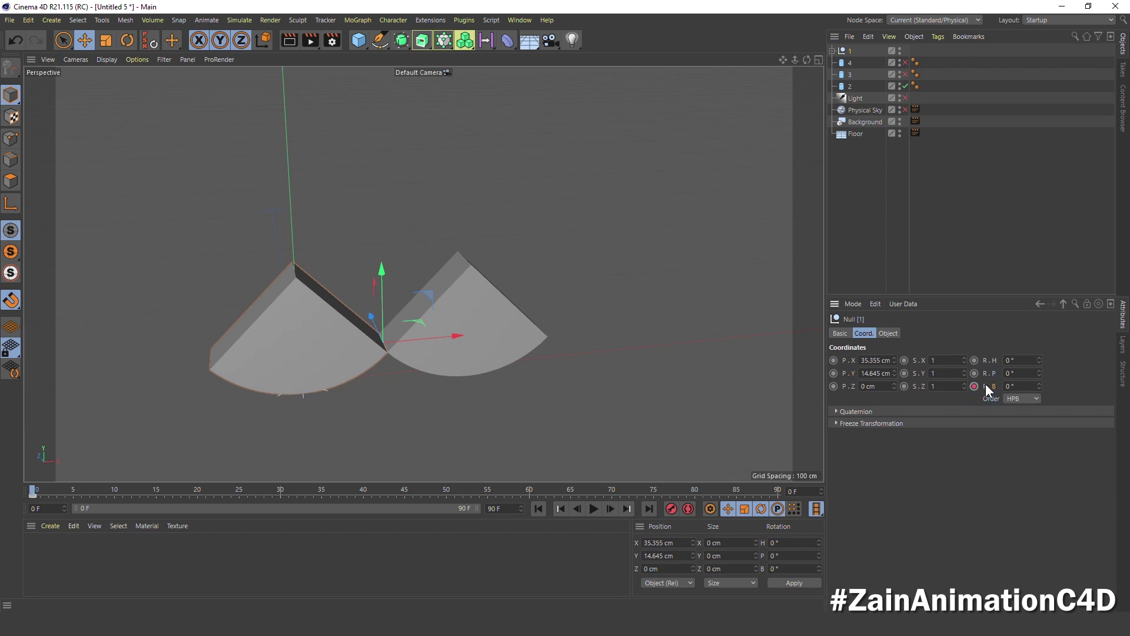
left_click(197, 489)
left_click_drag(1039, 387, 892, 396)
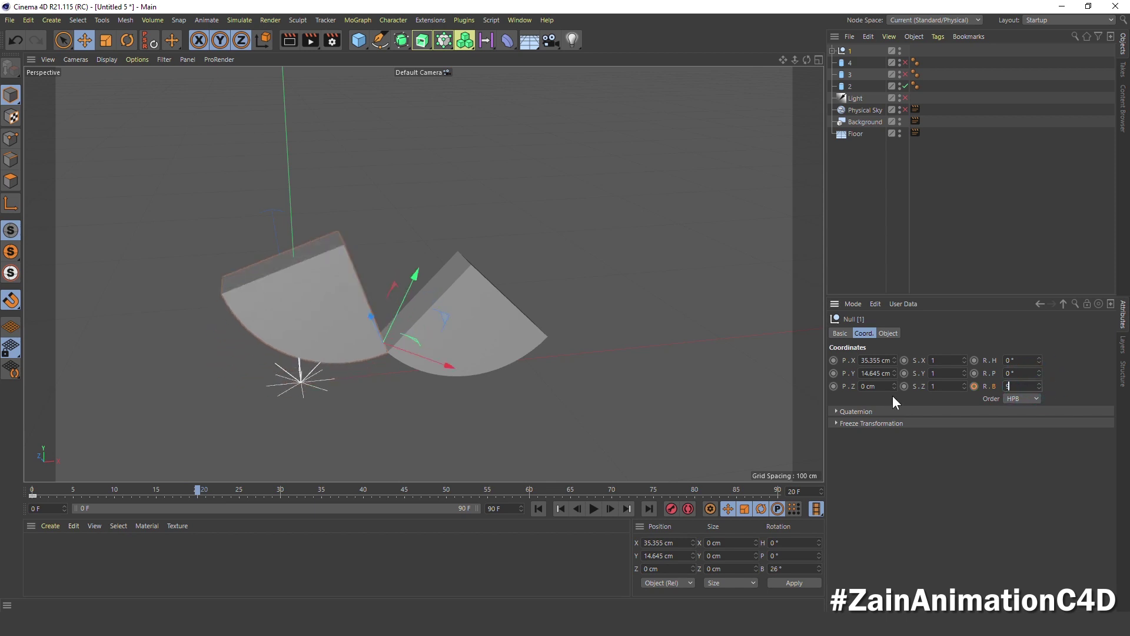
type("0")
key("Return")
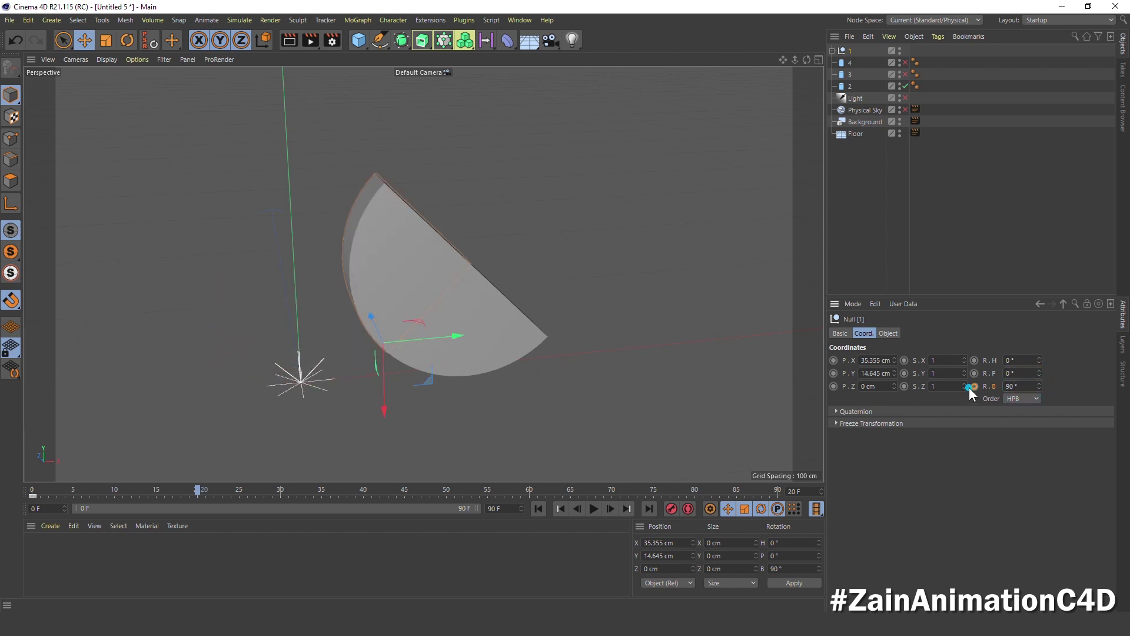
left_click(540, 508)
left_click(589, 507)
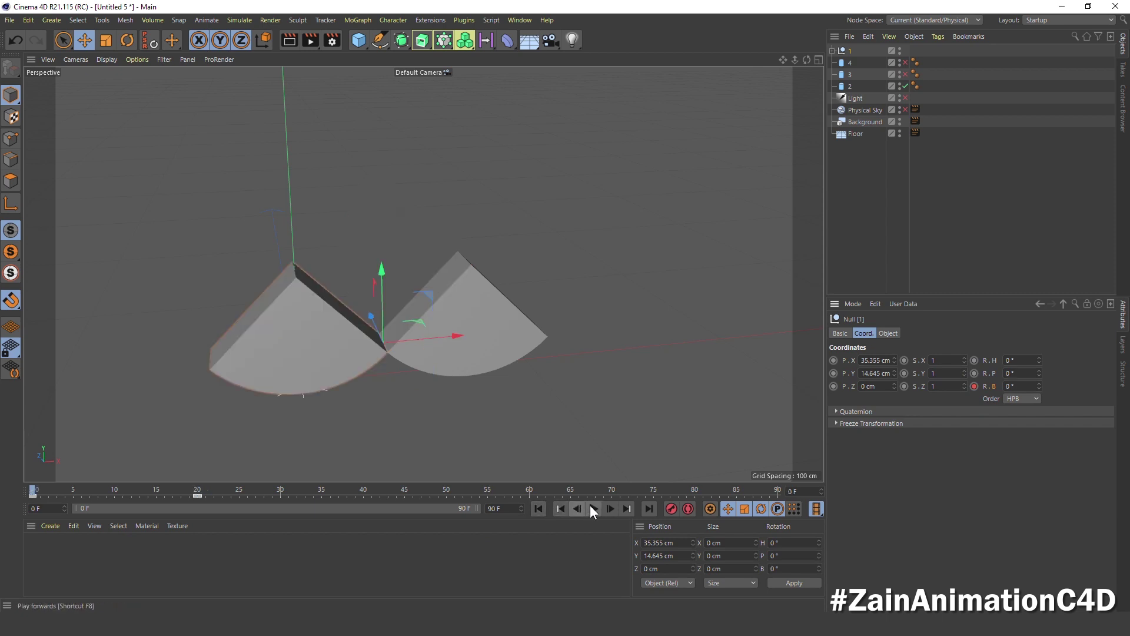
left_click(538, 508)
left_click_drag(371, 44, 401, 77)
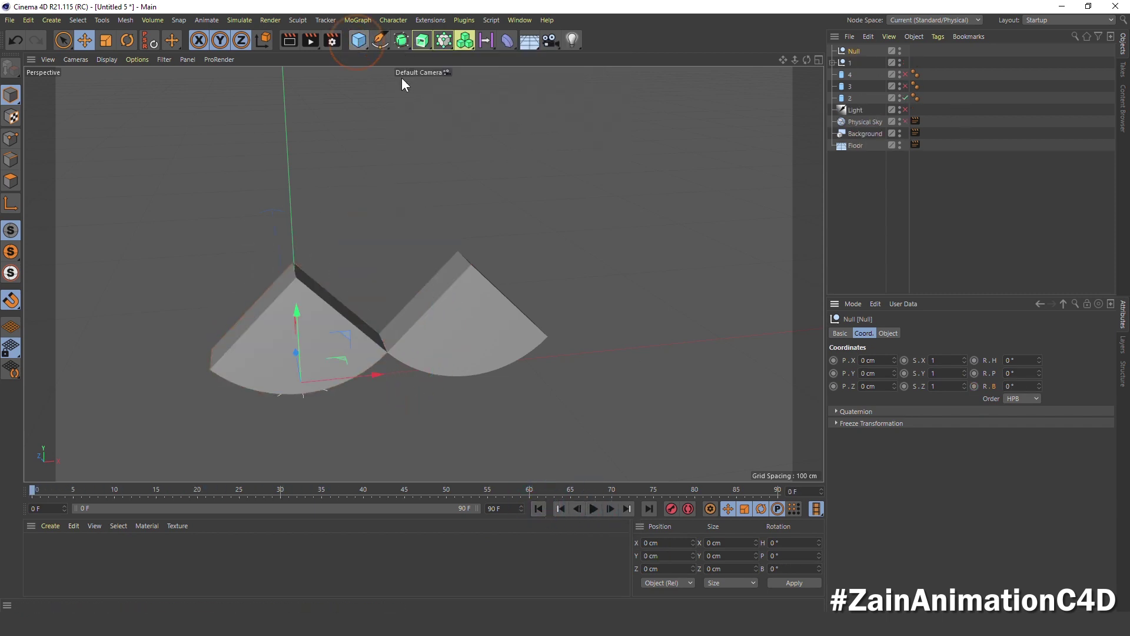
- Snap a new null to wedge 2's right corner (X 106.055, Y 14.645 cm) and name it 2
middle_click(498, 291)
middle_click(568, 350)
scroll(567, 345, "down", 3)
middle_click_drag(466, 344, 378, 351, "alt")
mouse_move(223, 388)
left_mouse_down()
mouse_move(324, 359)
mouse_move(691, 359)
left_mouse_up()
scroll(714, 352, "up", 3)
scroll(713, 352, "down", 3)
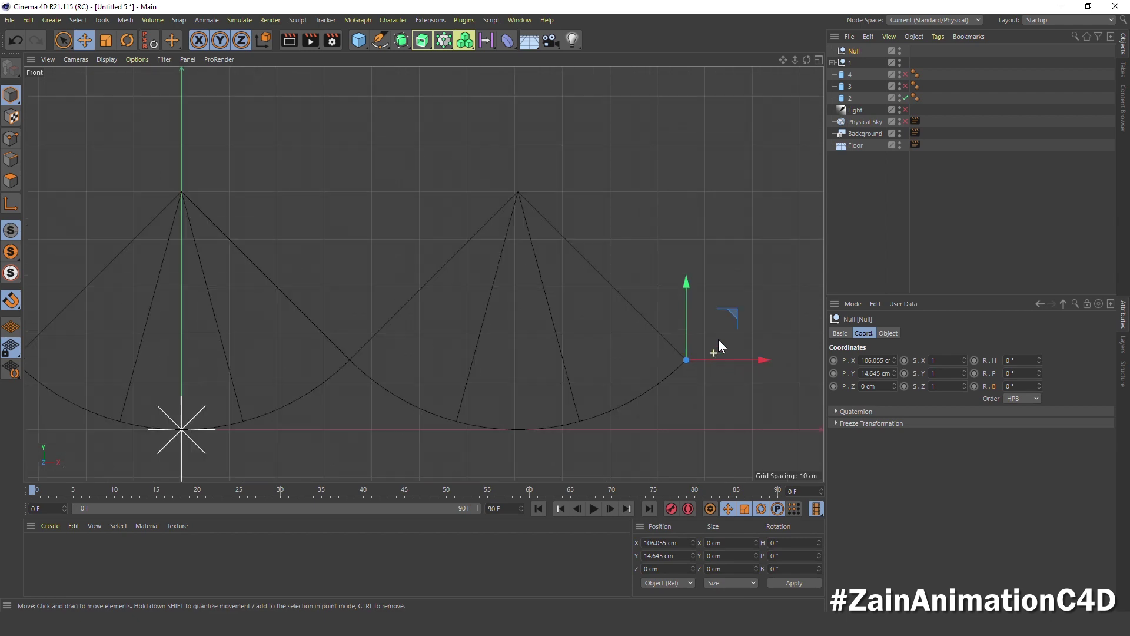
double_click(855, 51)
type("2")
key("Return")
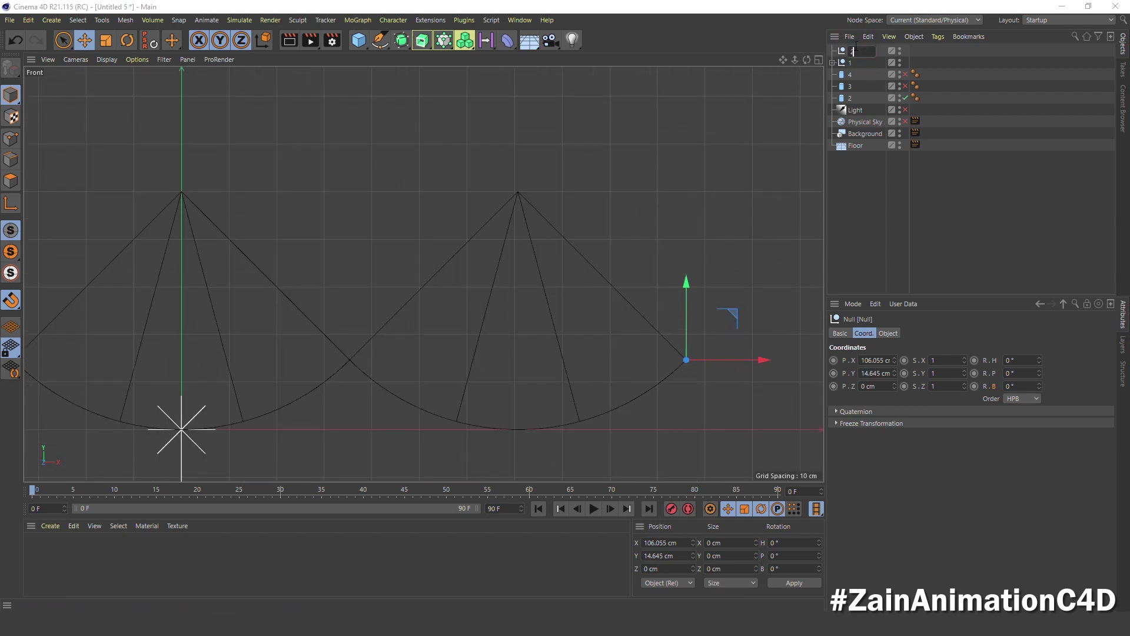
- Check the layout with wedge 3 briefly shown, then nest cylinder 2 under null 2
middle_click(527, 237)
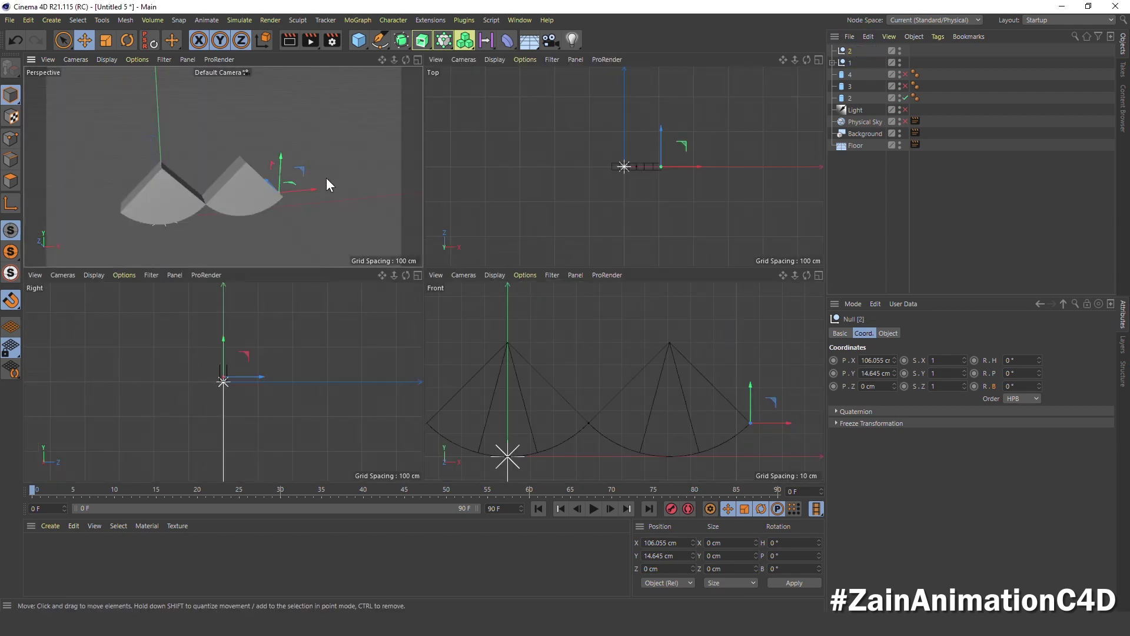
middle_click(326, 178)
left_click_drag(435, 281, 376, 277, "alt")
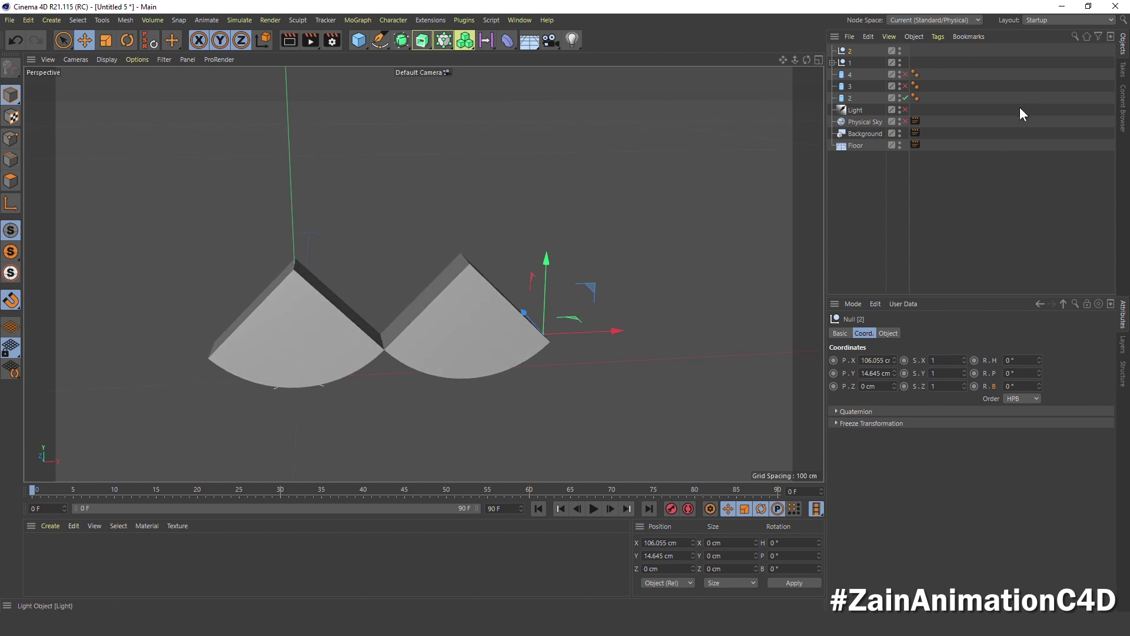
left_click(906, 85)
middle_click_drag(609, 183, 538, 181, "alt")
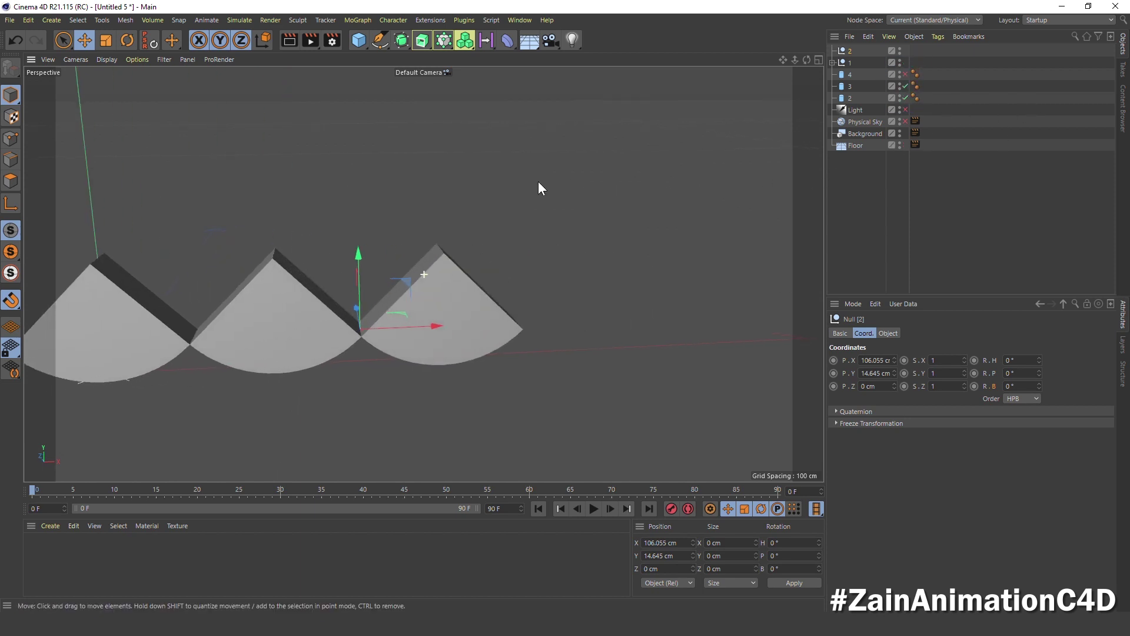
left_click(905, 86)
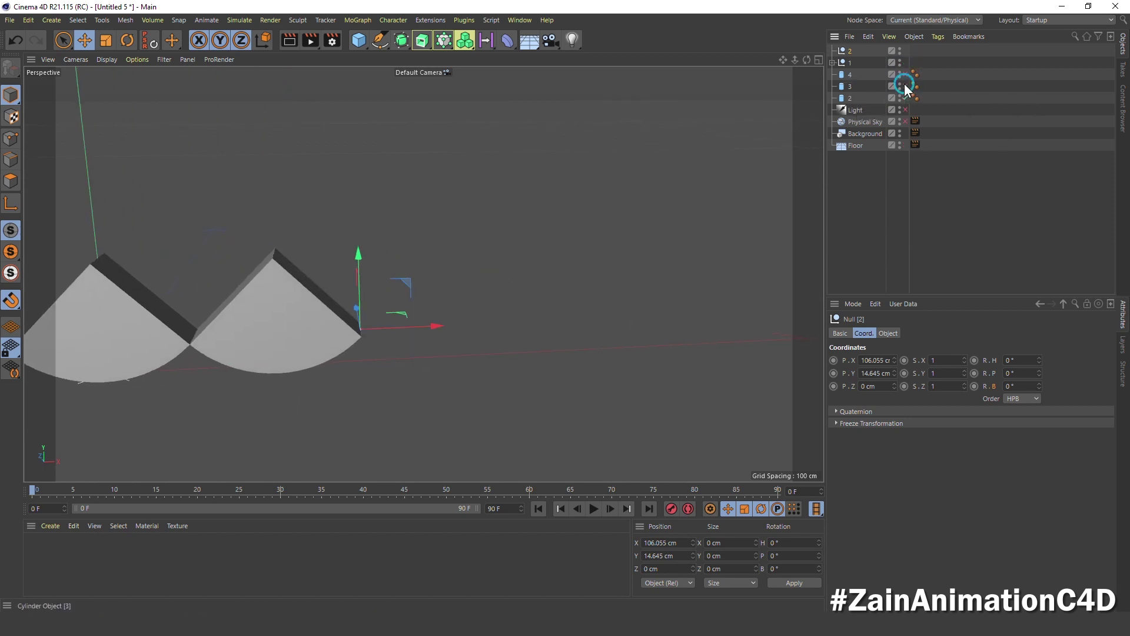
left_click_drag(855, 51, 856, 65)
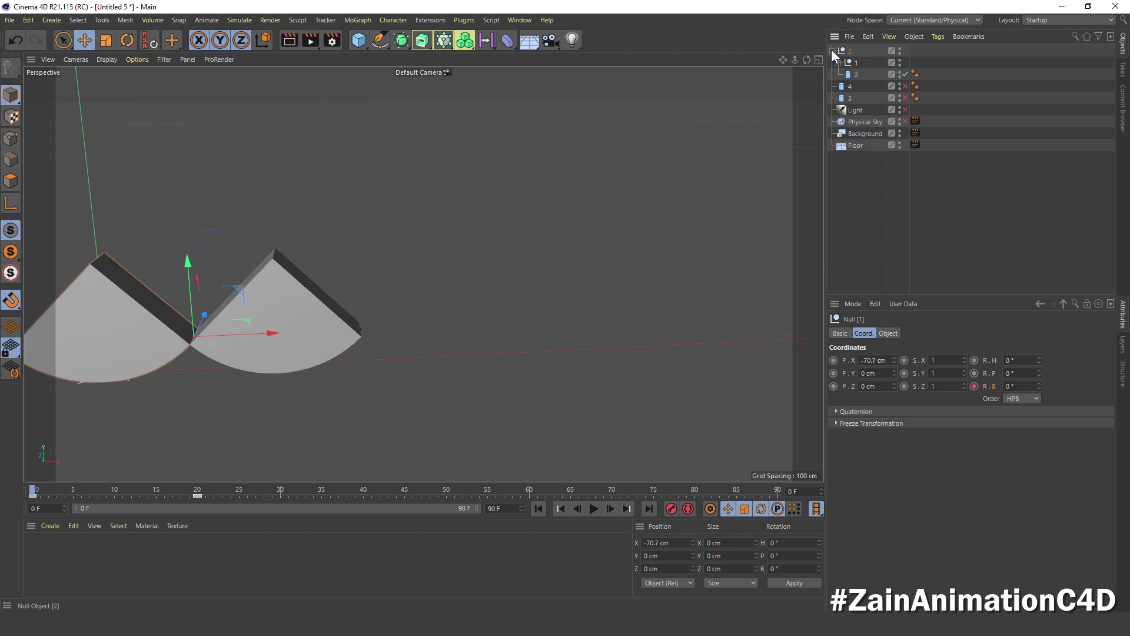
- Select Null 2 and keyframe its bank at 0° on frame 10
left_click(833, 50)
left_click(849, 51)
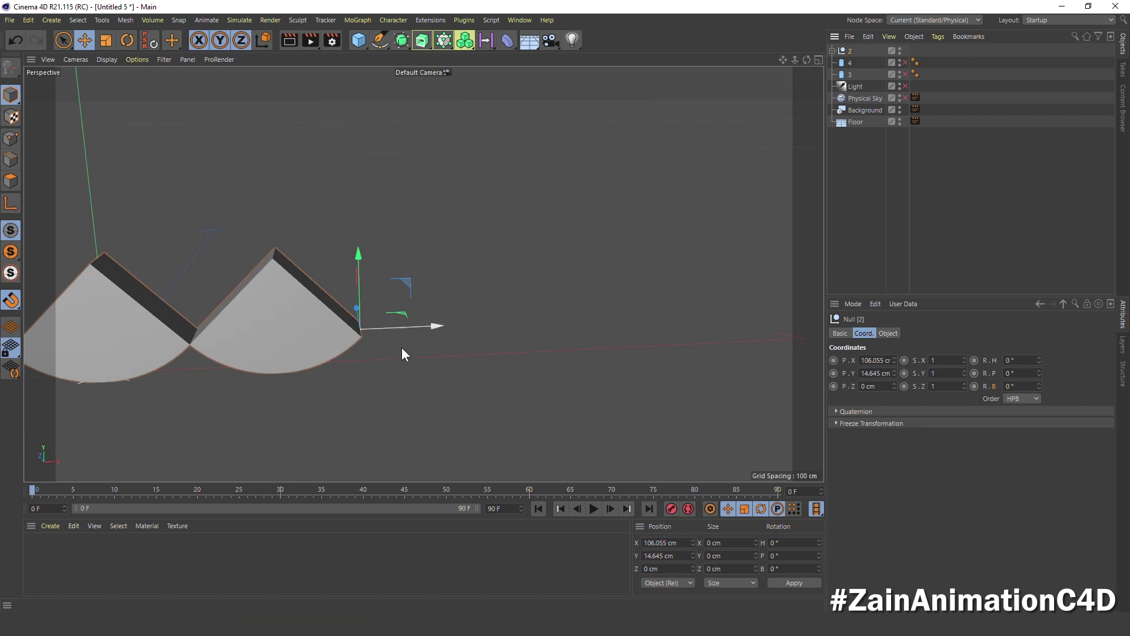
mouse_move(33, 489)
left_mouse_down()
mouse_move(187, 494)
mouse_move(117, 500)
left_mouse_up()
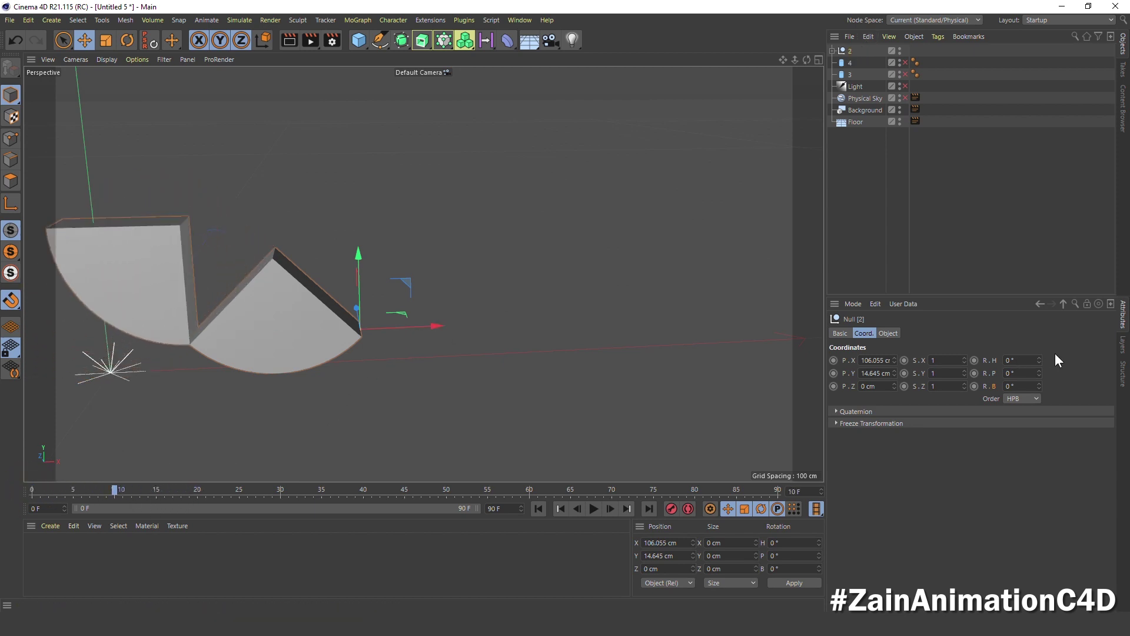
left_click(977, 387)
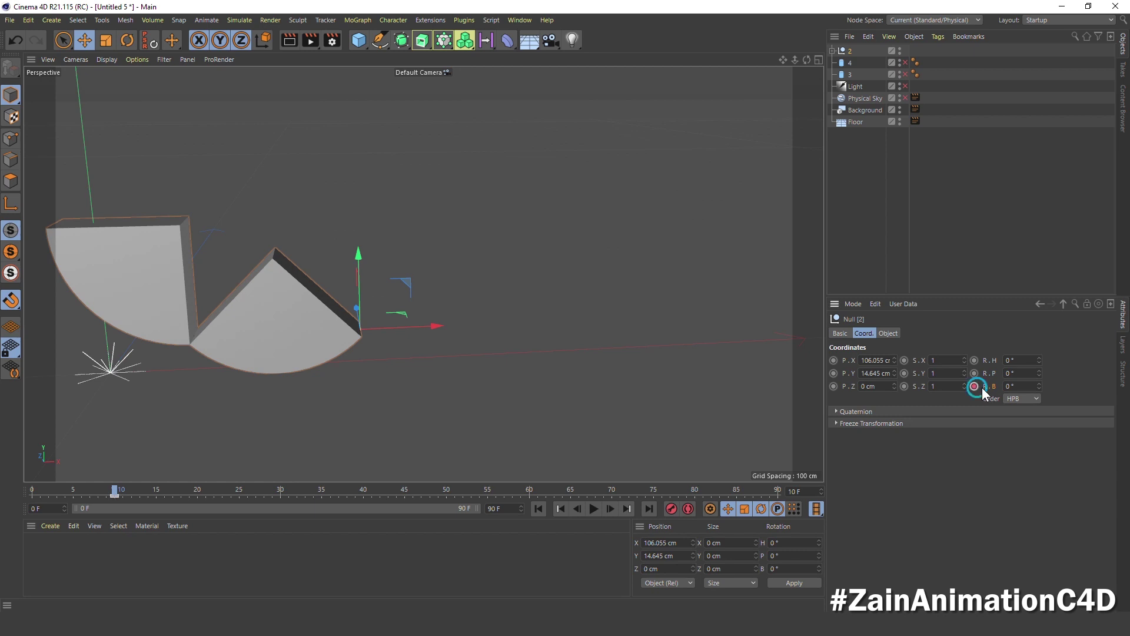
- Keyframe Null 2's bank at 90° on frame 30, show wedge 3, and rewind to frame 0
left_click(280, 489)
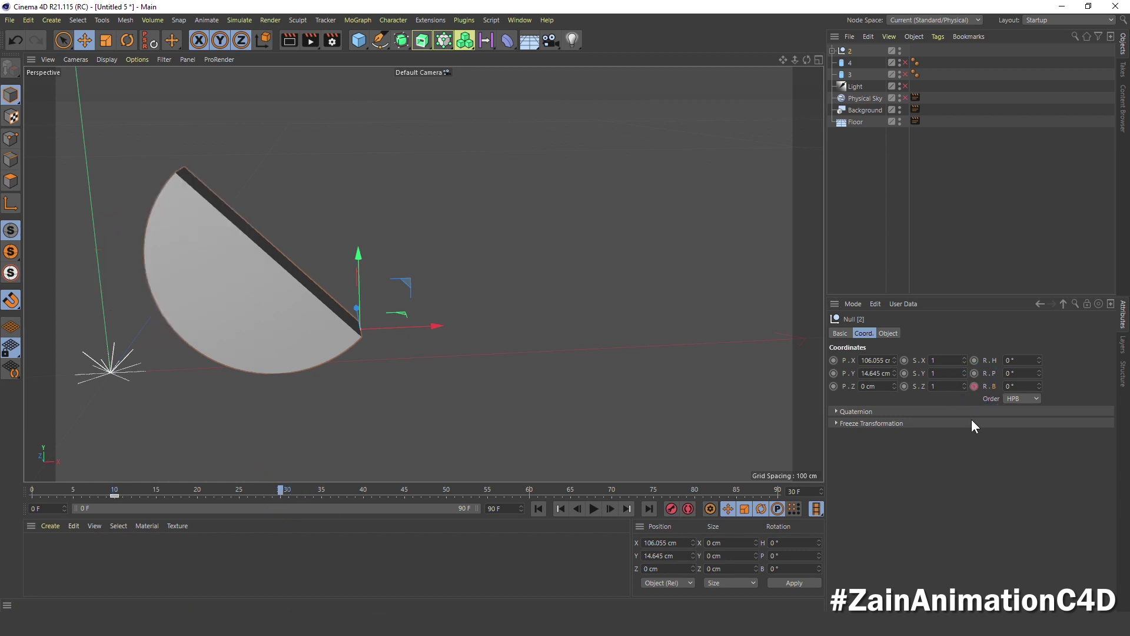
left_click(1011, 386)
type("90")
key("Return")
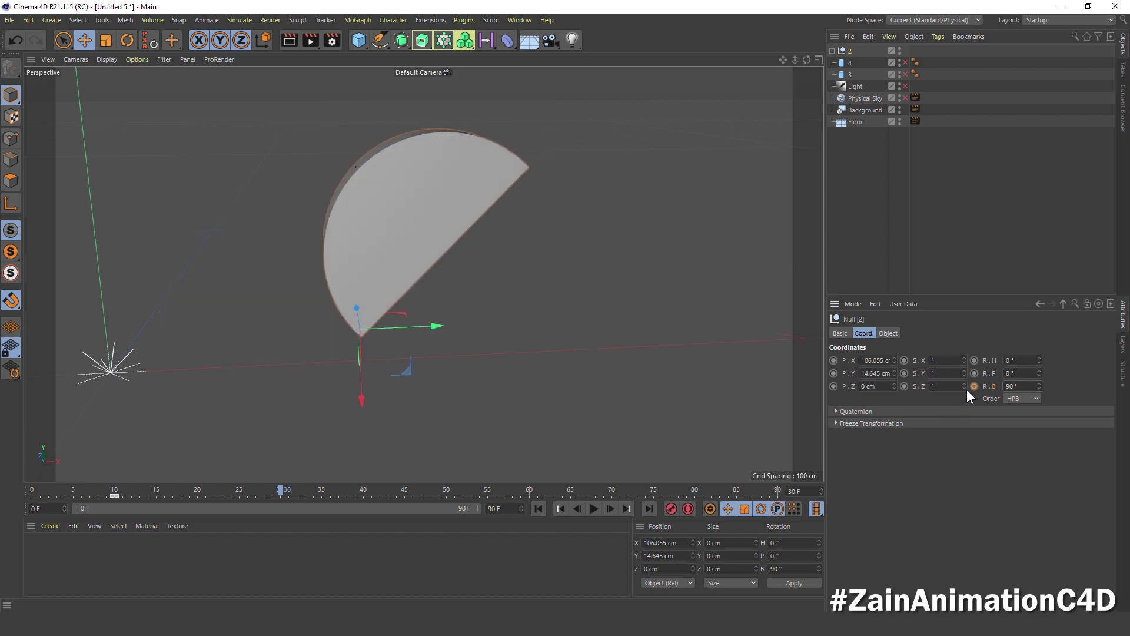
left_click(974, 386)
mouse_move(279, 492)
left_mouse_down()
mouse_move(18, 508)
mouse_move(120, 503)
mouse_move(280, 520)
left_mouse_up()
left_click(905, 74)
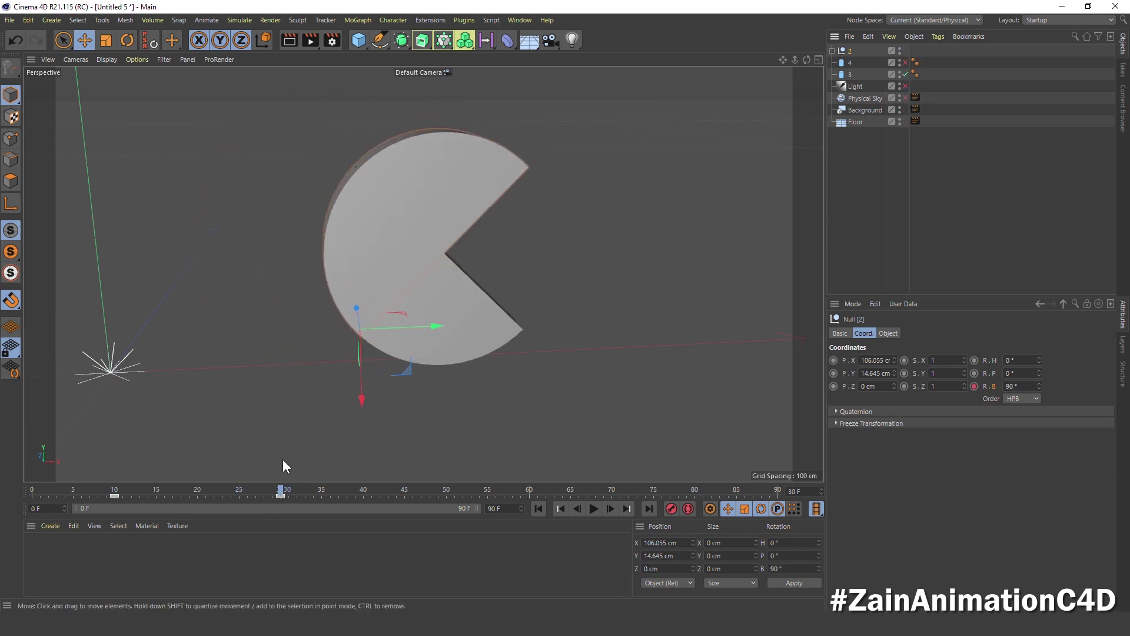
mouse_move(280, 492)
left_mouse_down()
mouse_move(9, 489)
mouse_move(294, 475)
left_mouse_up()
left_click(357, 40)
- In Front view, add a new null snapped to the disc's outer corner
left_click(390, 56)
middle_click(357, 221)
middle_click(480, 321)
scroll(611, 243, "down", 2)
middle_click_drag(610, 242, 283, 300)
mouse_move(140, 364)
left_mouse_down()
mouse_move(568, 331)
mouse_move(559, 348)
left_mouse_up()
scroll(553, 355, "up", 3)
scroll(540, 366, "up", 3)
- Name the null 3 and nest cylinder 3 and null 2 inside it
key("F1")
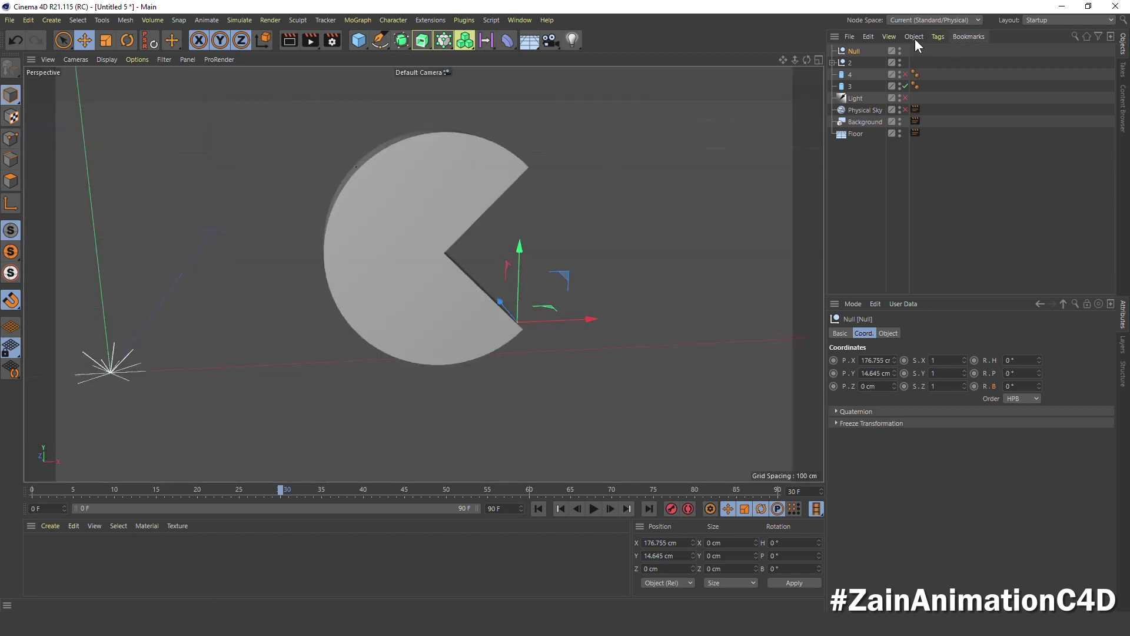
double_click(855, 52)
type("3")
key("Return")
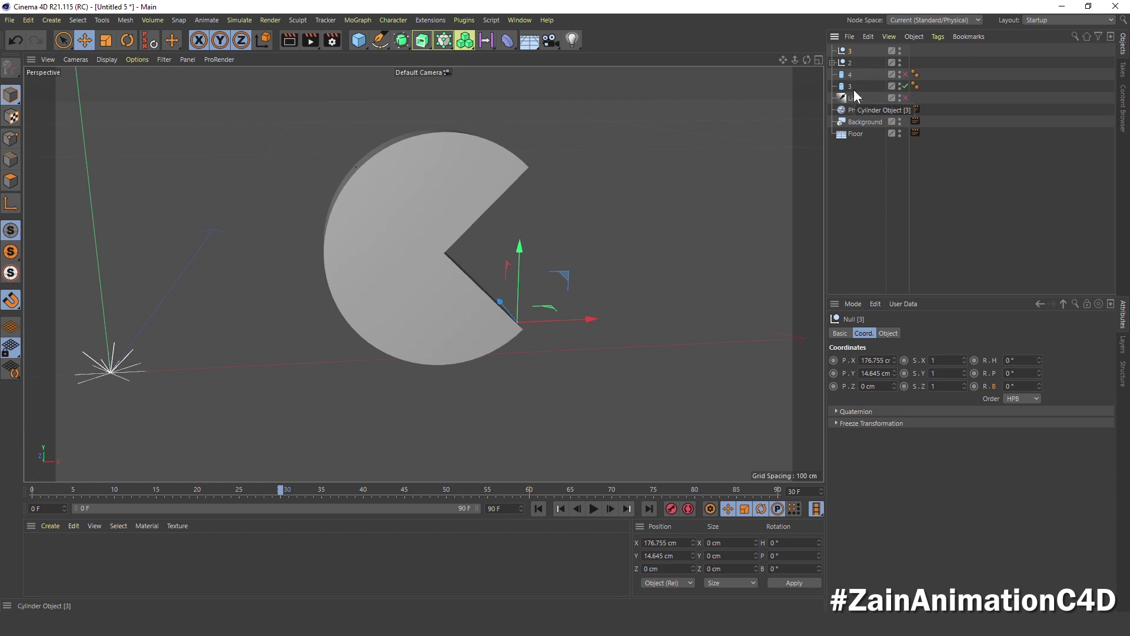
left_click_drag(852, 86, 851, 58)
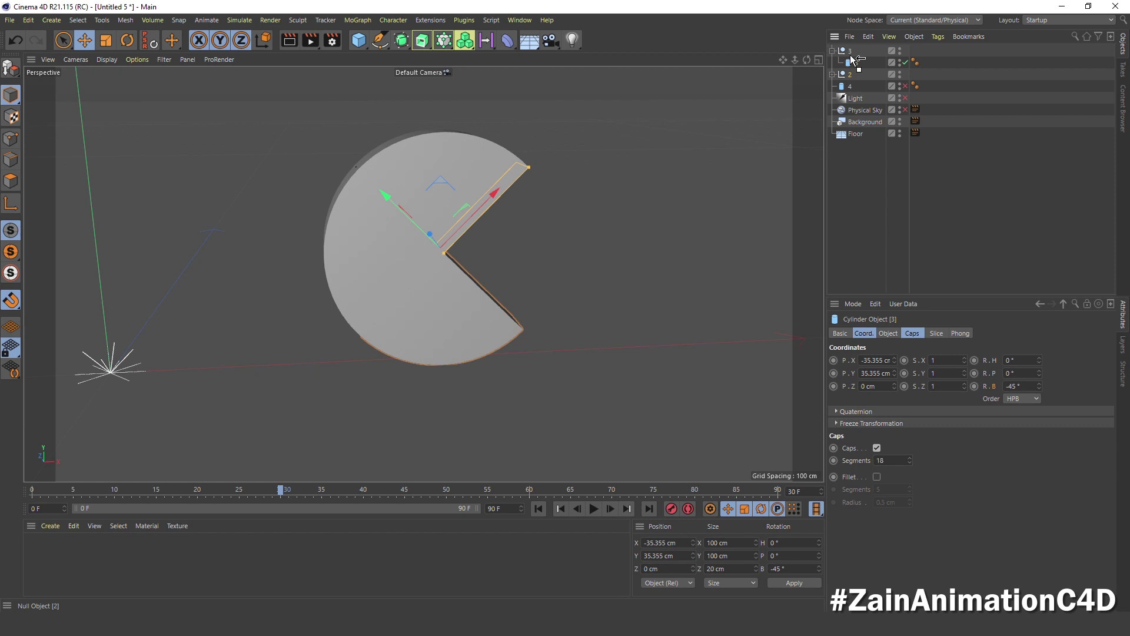
left_click_drag(850, 54, 854, 55)
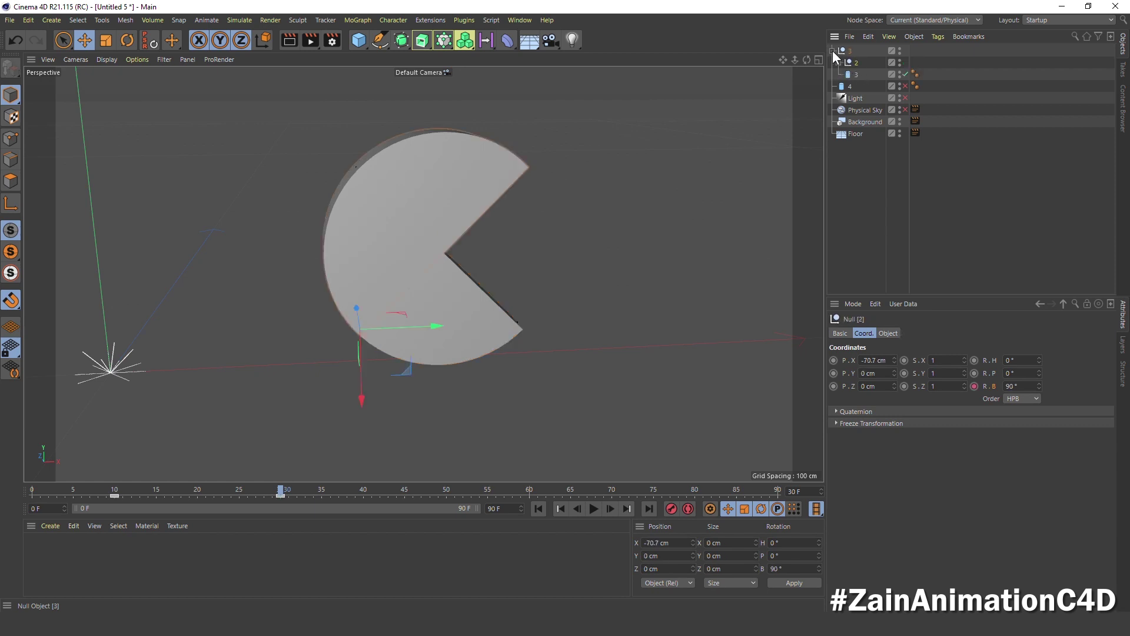
left_click(832, 50)
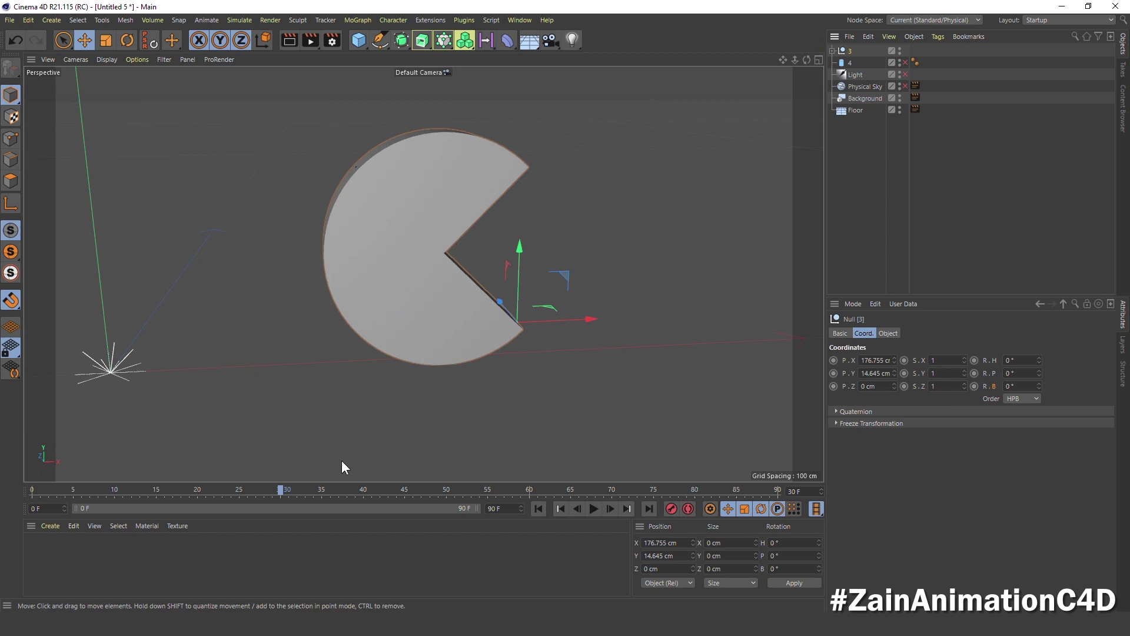
- Keyframe null 3's bank at 0° on frame 20 and 90° on frame 40, showing cylinder 4
mouse_move(280, 489)
left_mouse_down()
mouse_move(316, 491)
mouse_move(135, 493)
mouse_move(71, 476)
mouse_move(161, 473)
mouse_move(199, 487)
left_mouse_up()
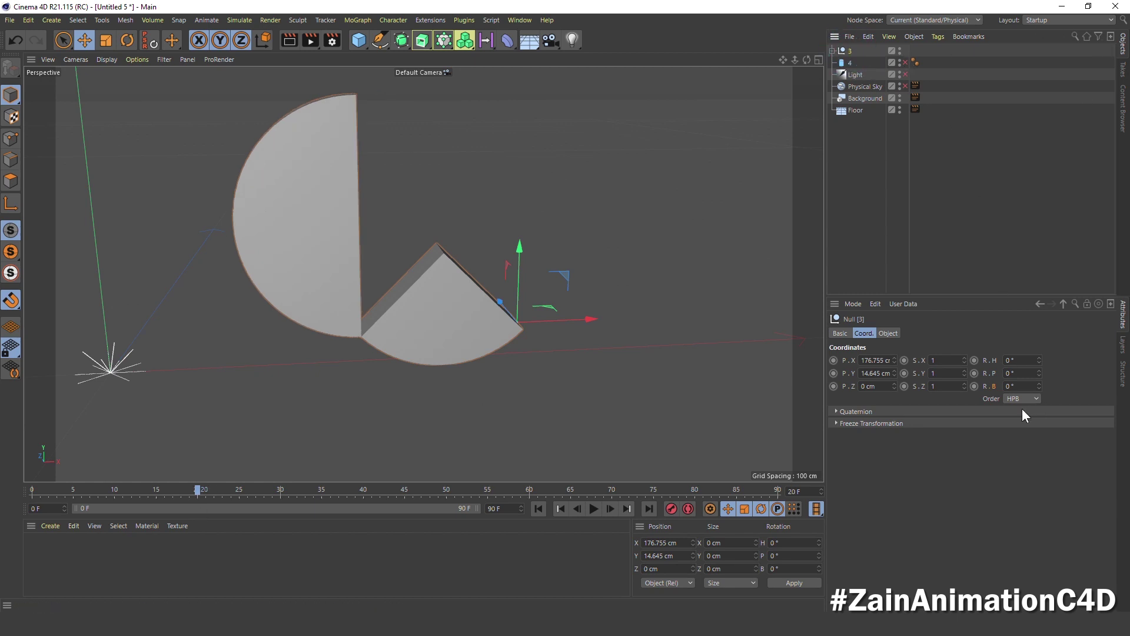
left_click(975, 387, "ctrl")
left_click_drag(200, 493, 399, 501)
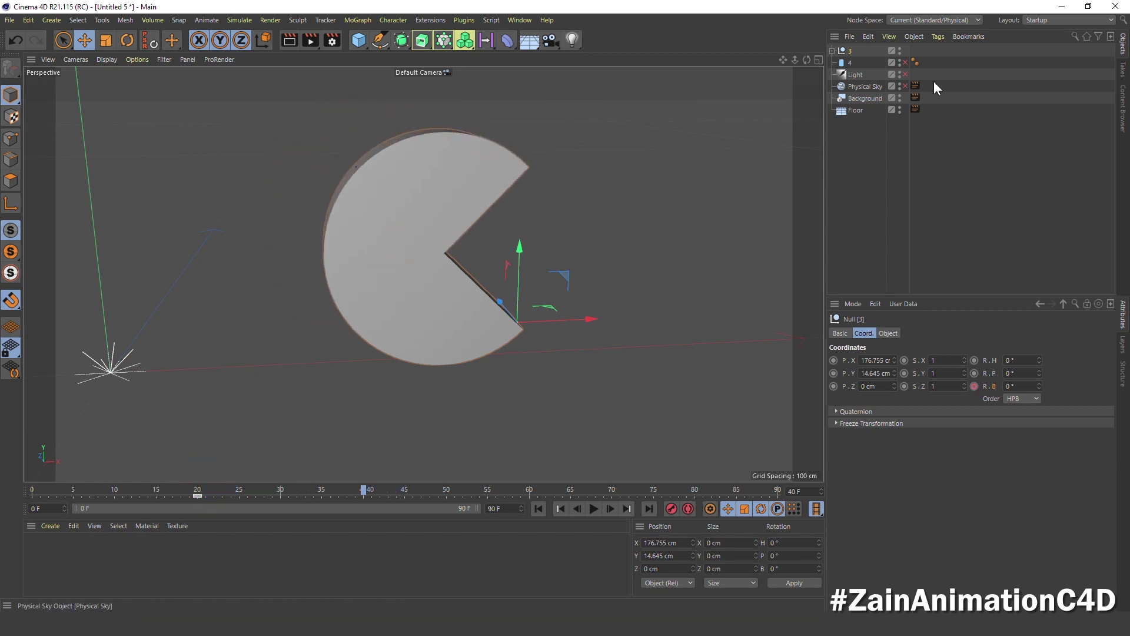
left_click(904, 63)
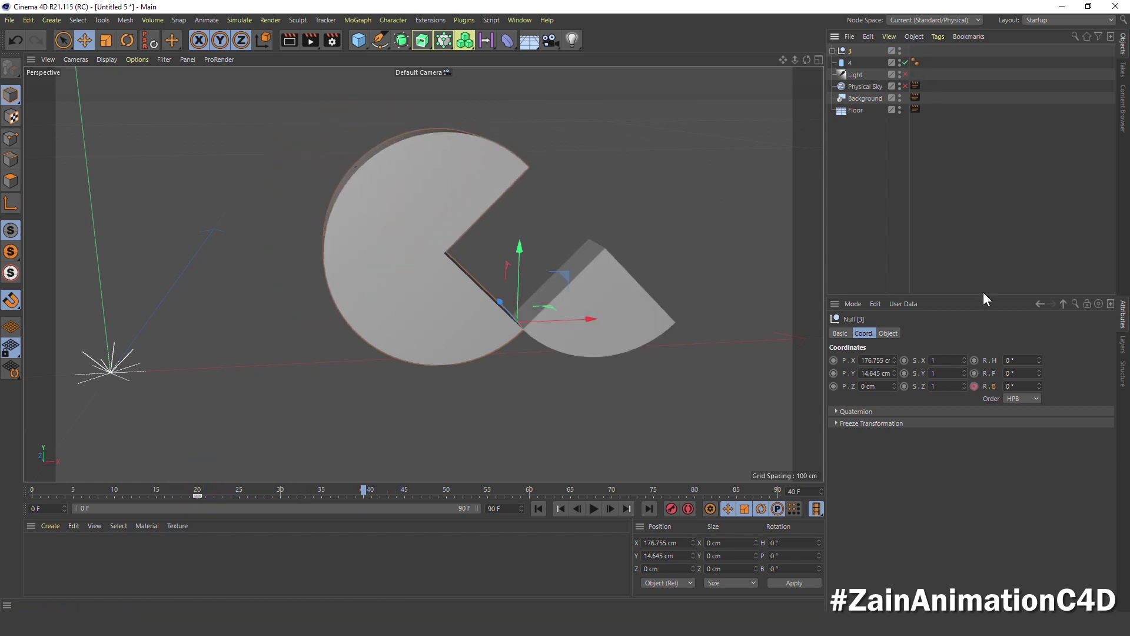
double_click(1012, 386)
type("90")
key("Return")
left_click(975, 386)
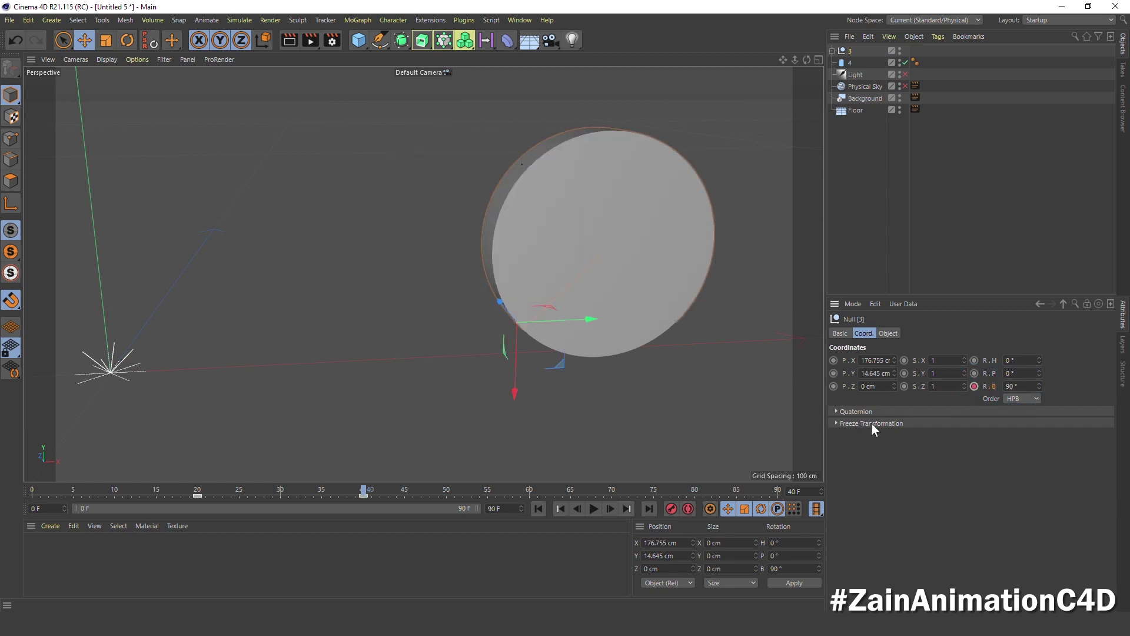
mouse_move(363, 489)
left_mouse_down()
mouse_move(238, 496)
mouse_move(40, 471)
mouse_move(363, 438)
left_mouse_up()
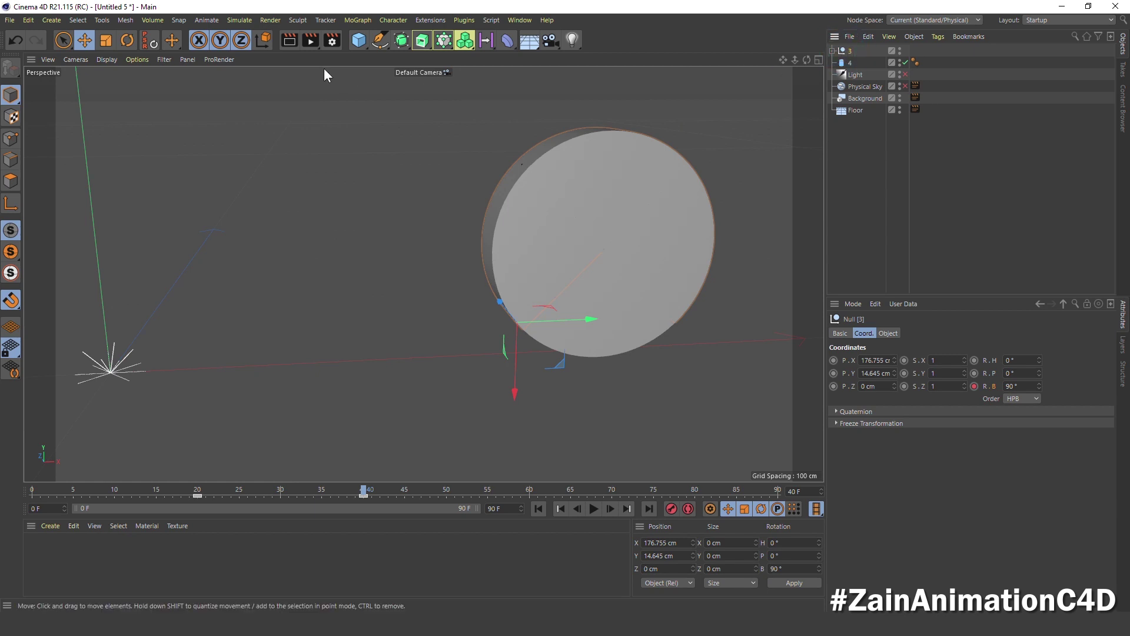
- Add a new null and name it Rotation
left_click_drag(398, 47, 417, 54)
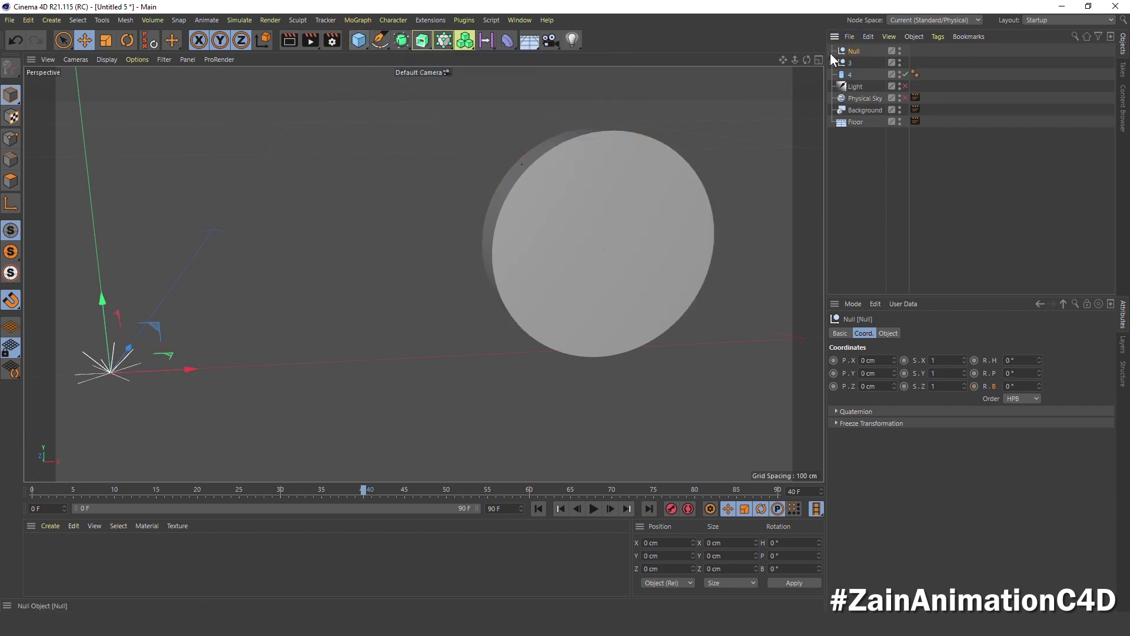
double_click(855, 53)
type("R")
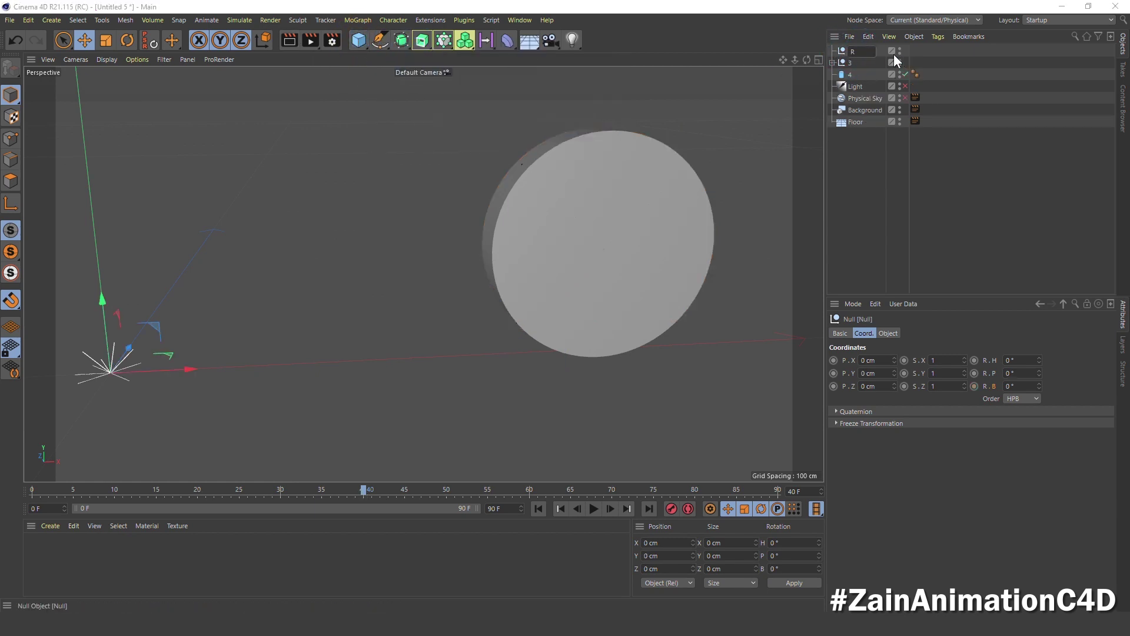
type("otation")
key("Return")
- In Front view, snap the Rotation null to the disc centre at X 212.111, Y 50 cm
middle_click(528, 194)
middle_click(558, 327)
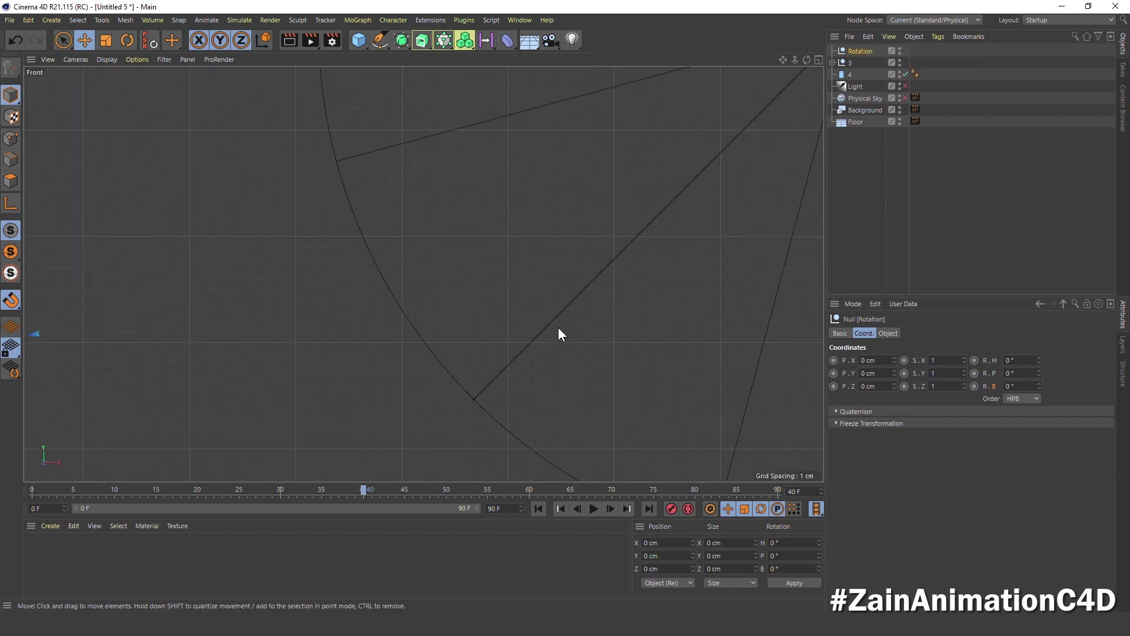
scroll(558, 327, "down", 3)
scroll(545, 302, "down", 2)
scroll(521, 304, "down", 1)
scroll(441, 305, "down", 2)
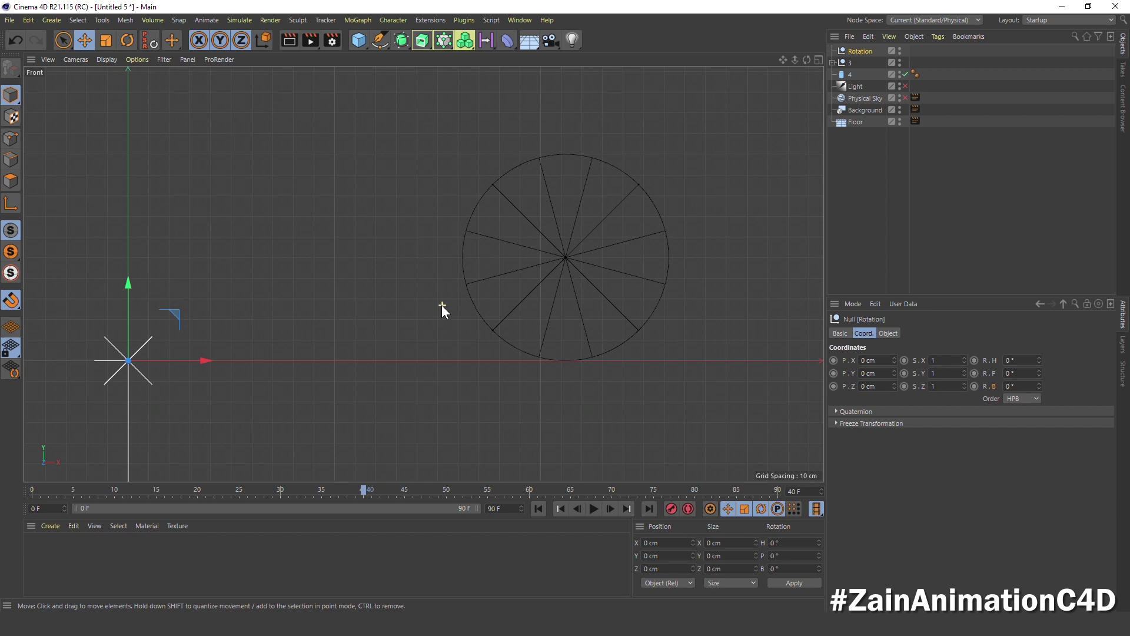
left_click_drag(170, 313, 605, 213)
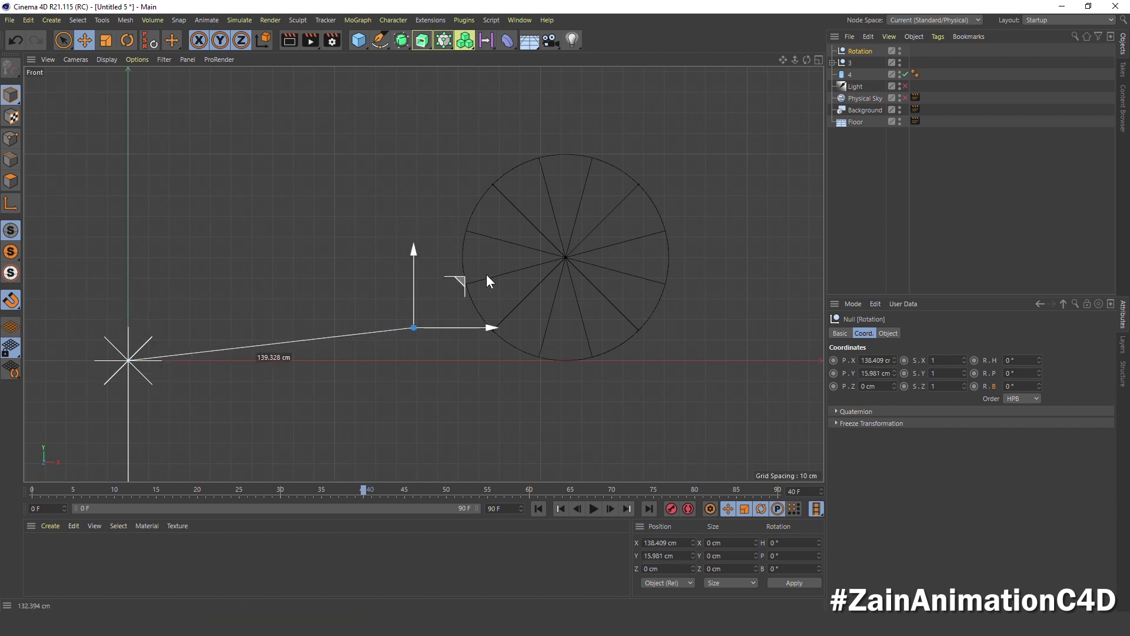
scroll(590, 249, "up", 3)
scroll(529, 277, "up", 3)
left_click_drag(388, 292, 395, 290)
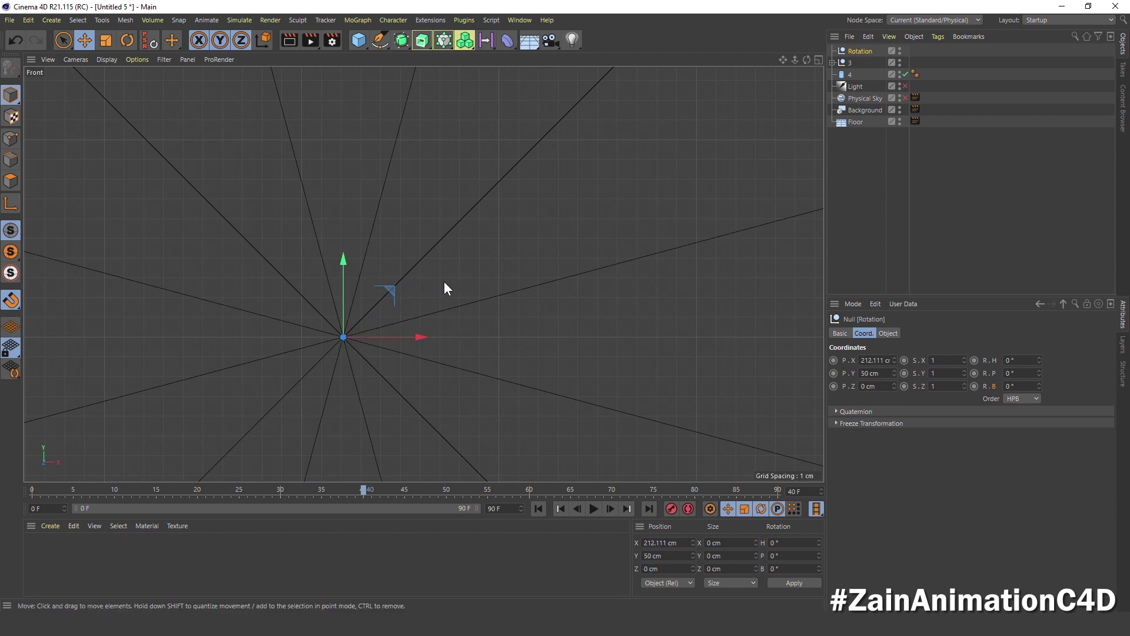
middle_click(428, 283)
middle_click(311, 211)
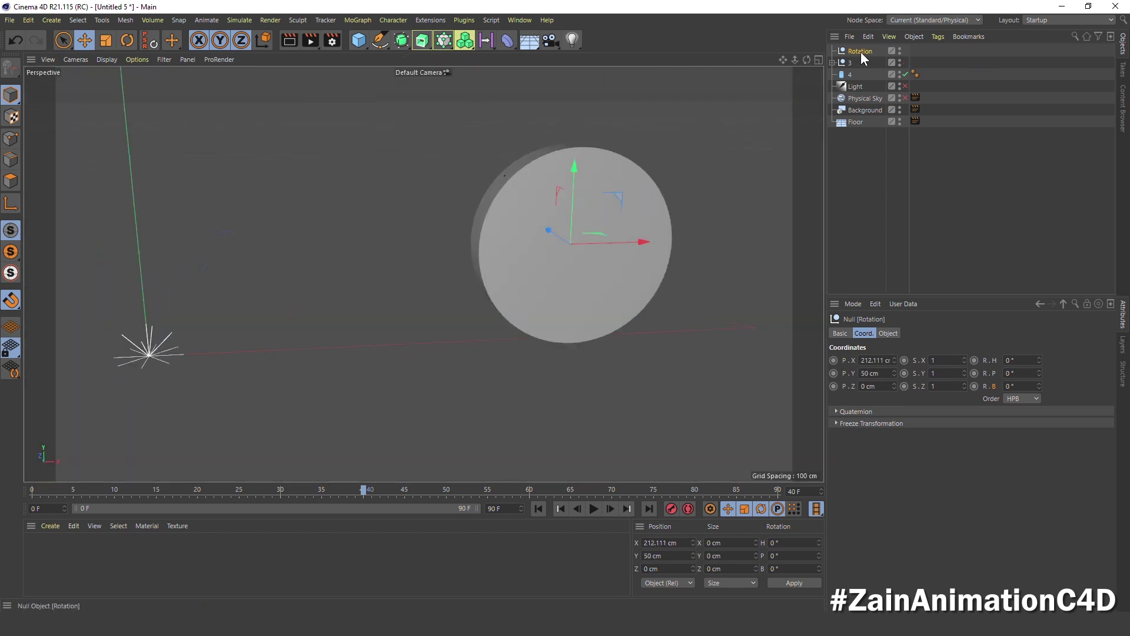
- Nest null 3 and its wedge hierarchy inside the Rotation null
left_click(849, 65)
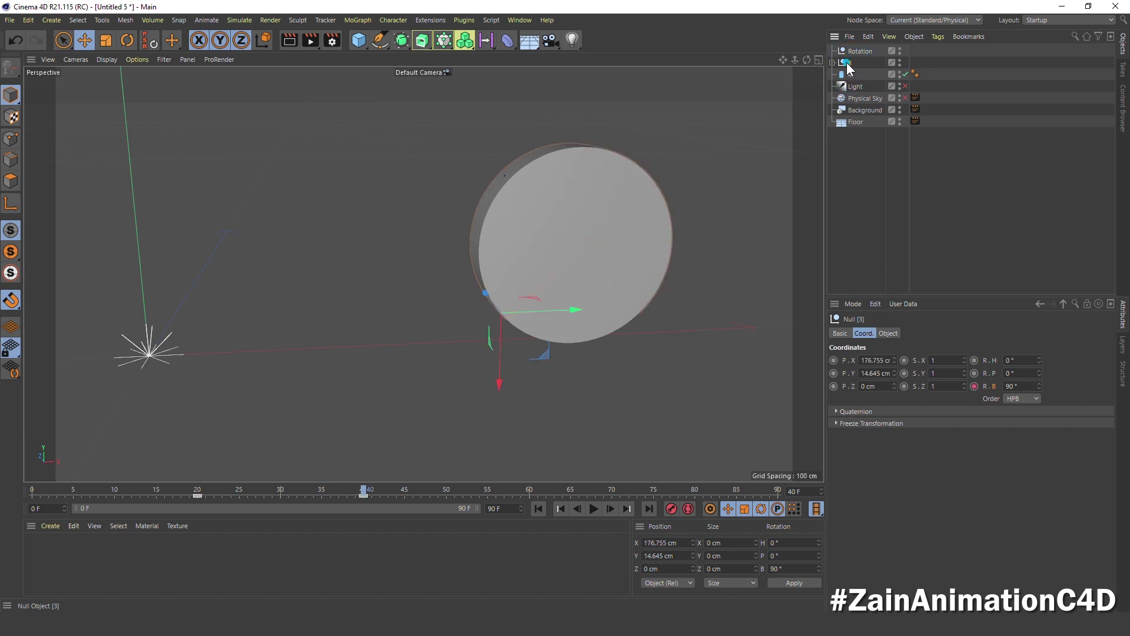
left_click_drag(850, 51, 835, 51)
left_click(850, 74)
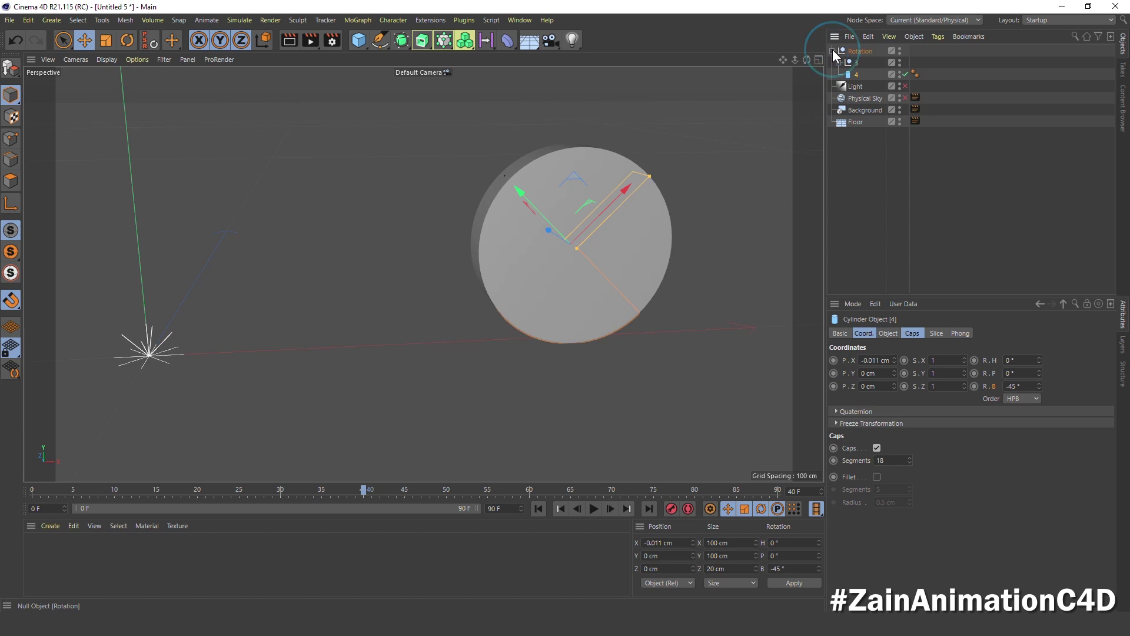
left_click(838, 63)
left_click(846, 74)
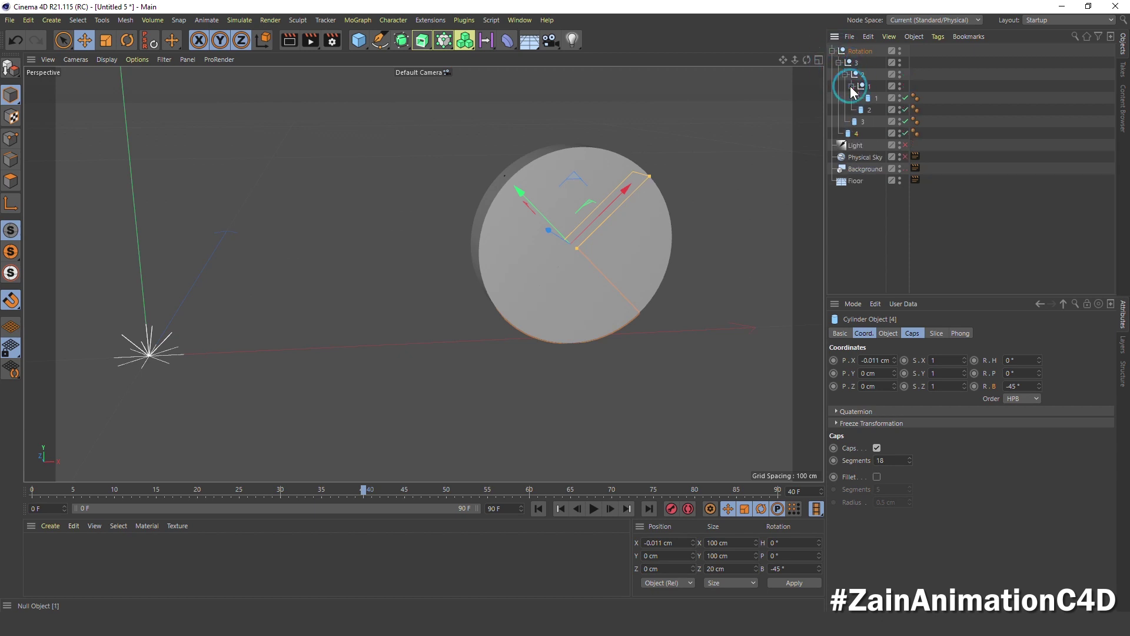
- Keyframe the Rotation null's starting X position at frame 30
left_click(855, 53)
left_click_drag(628, 221, 513, 274, "alt")
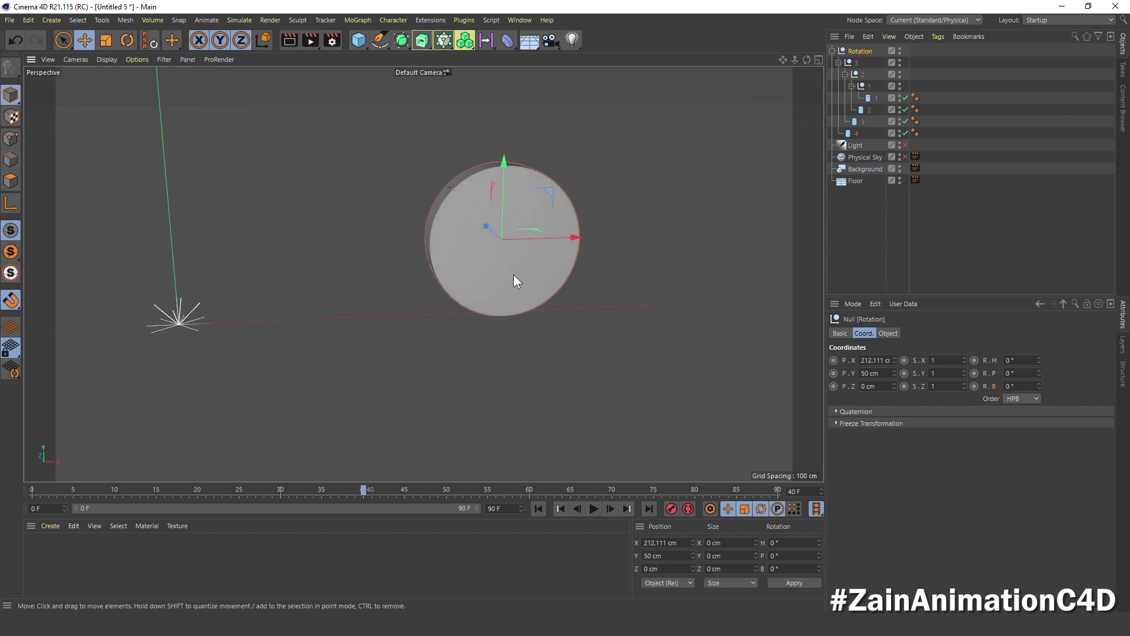
mouse_move(364, 492)
left_mouse_down()
mouse_move(265, 505)
mouse_move(279, 497)
left_mouse_up()
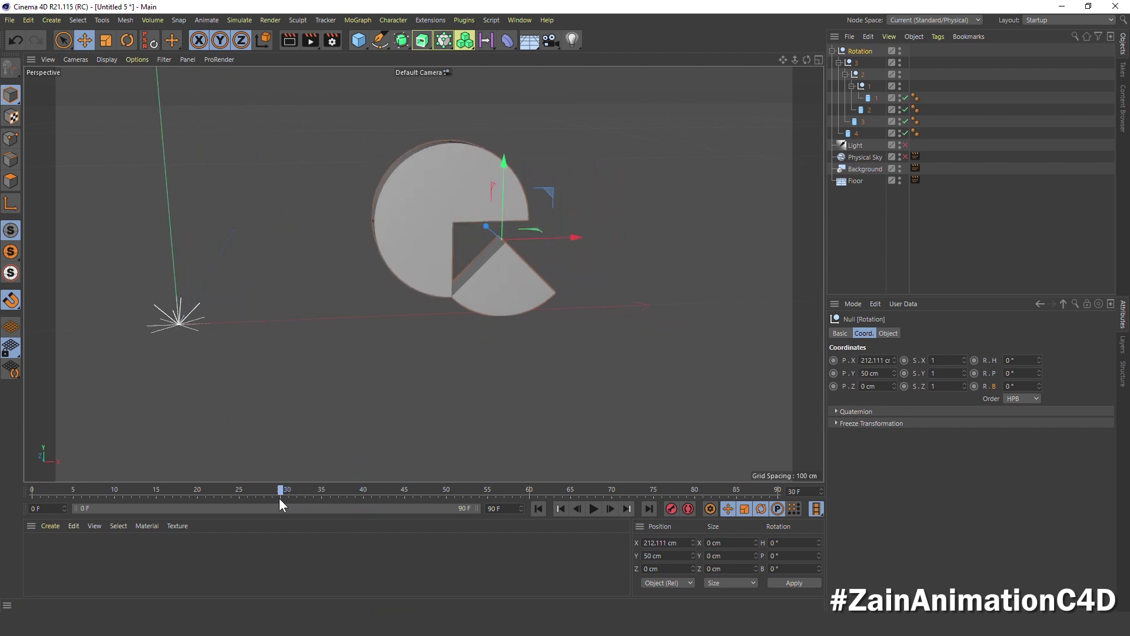
left_click(833, 360, "ctrl")
left_click_drag(331, 489, 502, 506)
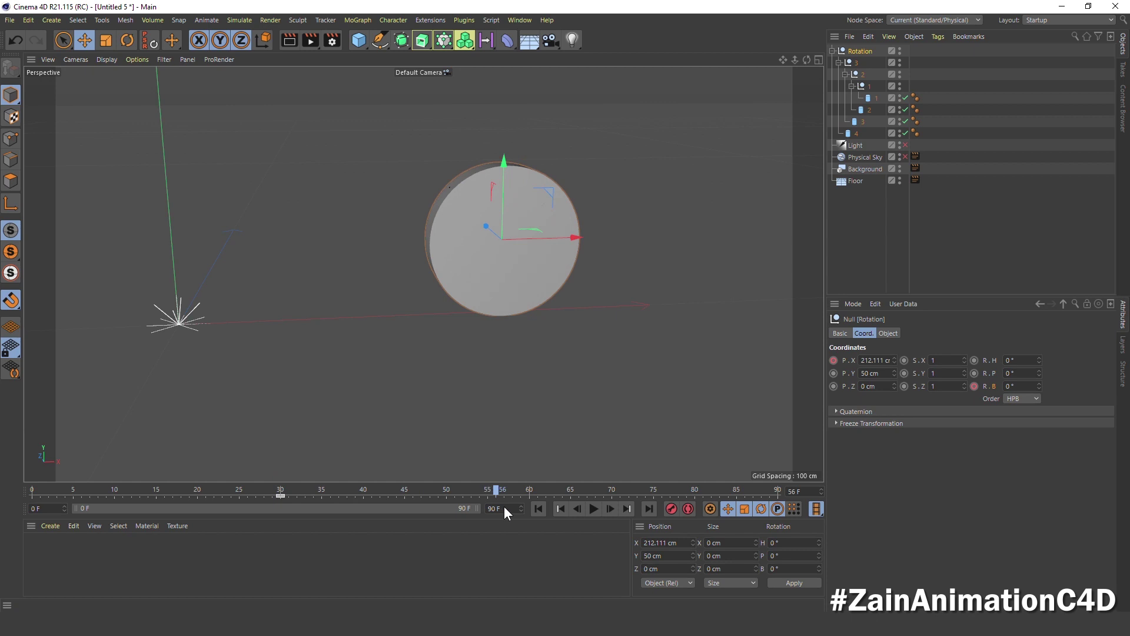
- At frame 60, keyframe the Rotation null at X 450 cm and 180° bank
left_click(860, 360)
type("450")
key("Return")
left_click(1014, 386)
type("180")
key("Return")
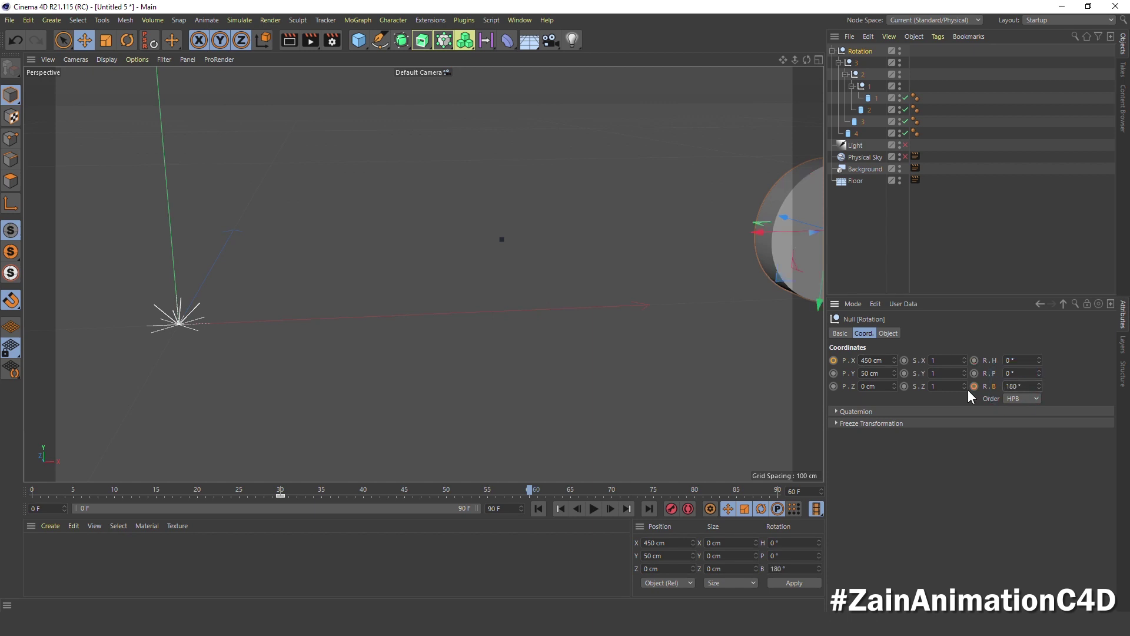
left_click(974, 386)
left_click(833, 360)
- Play the rolling animation from the start, then stop and rewind to frame 0
left_click(539, 505)
left_click(592, 503)
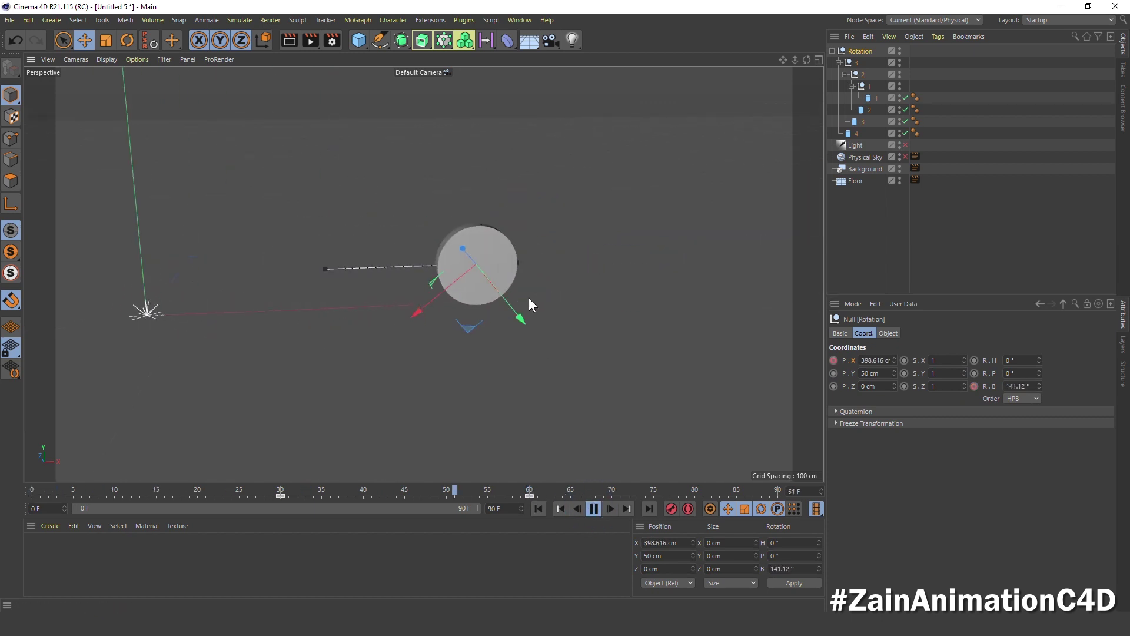
left_click(593, 508)
left_click(539, 509)
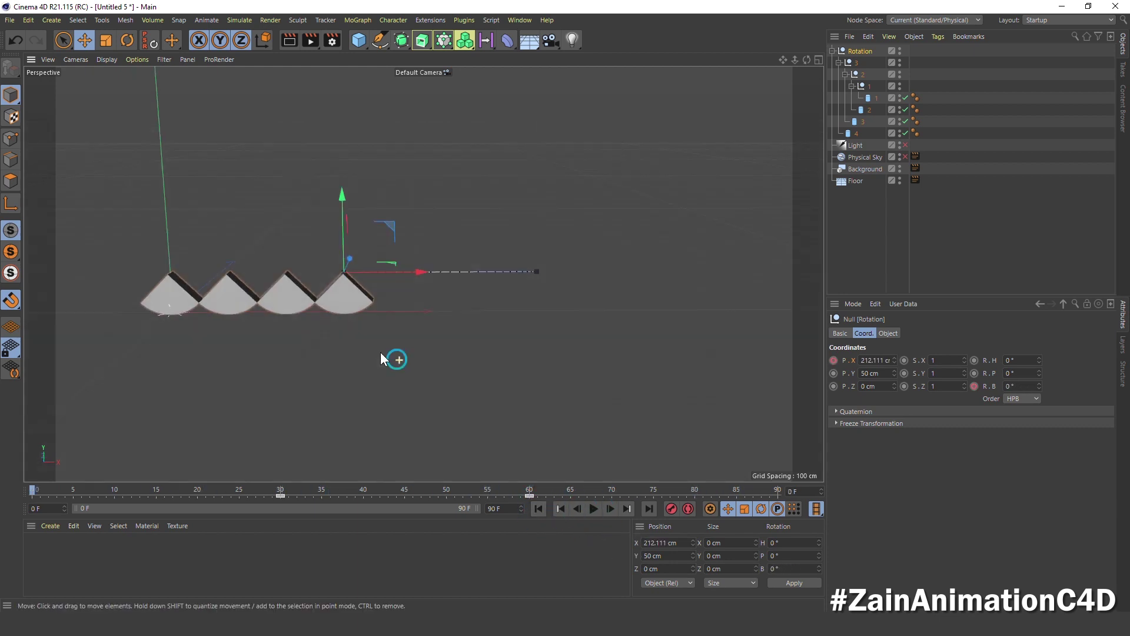
- Set the render output to square 1080×1080 at 300 DPI
left_click(333, 42)
left_click(475, 81)
left_click(476, 104)
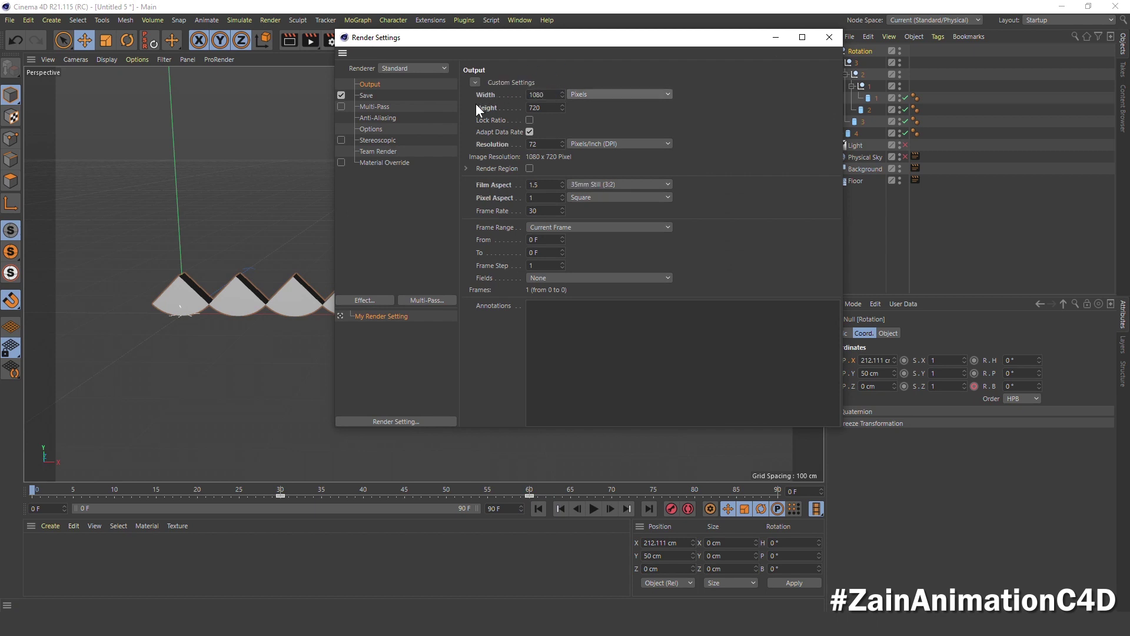
- Add Ambient Occlusion and Global Illumination with the Object Visualization - Preview preset
left_click(370, 299)
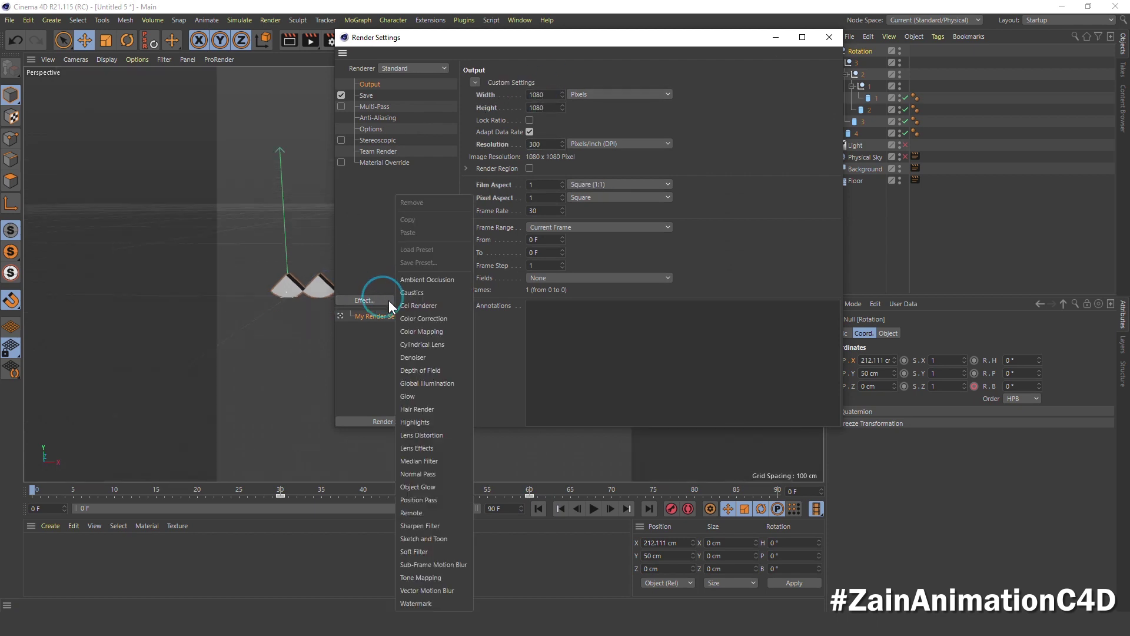
left_click(405, 283)
left_click(363, 302)
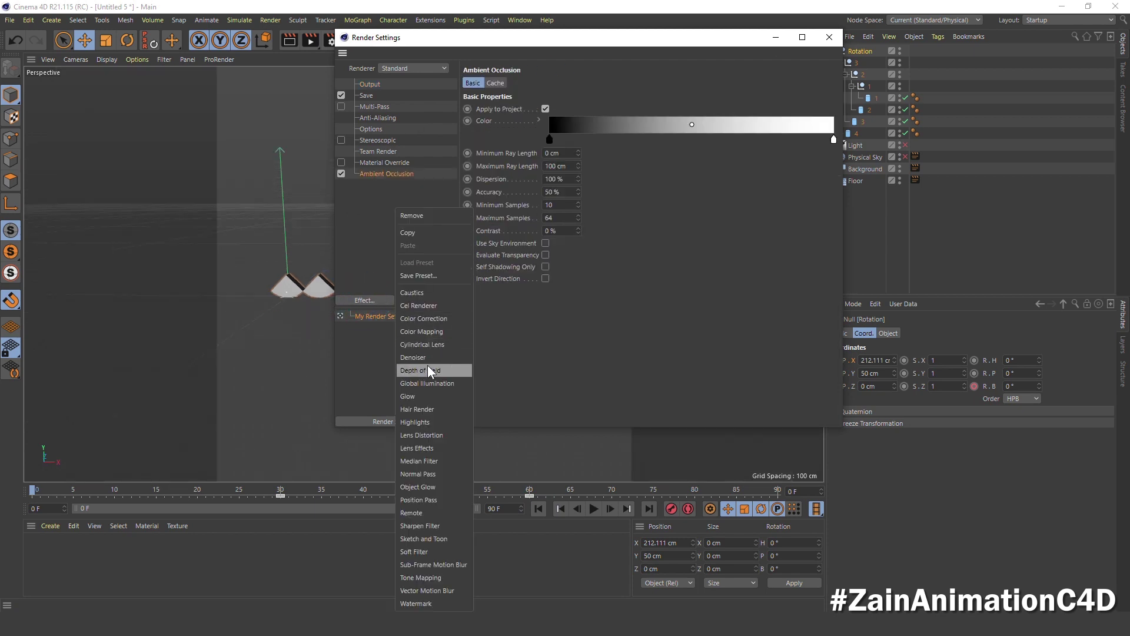
left_click(427, 379)
left_click(556, 112)
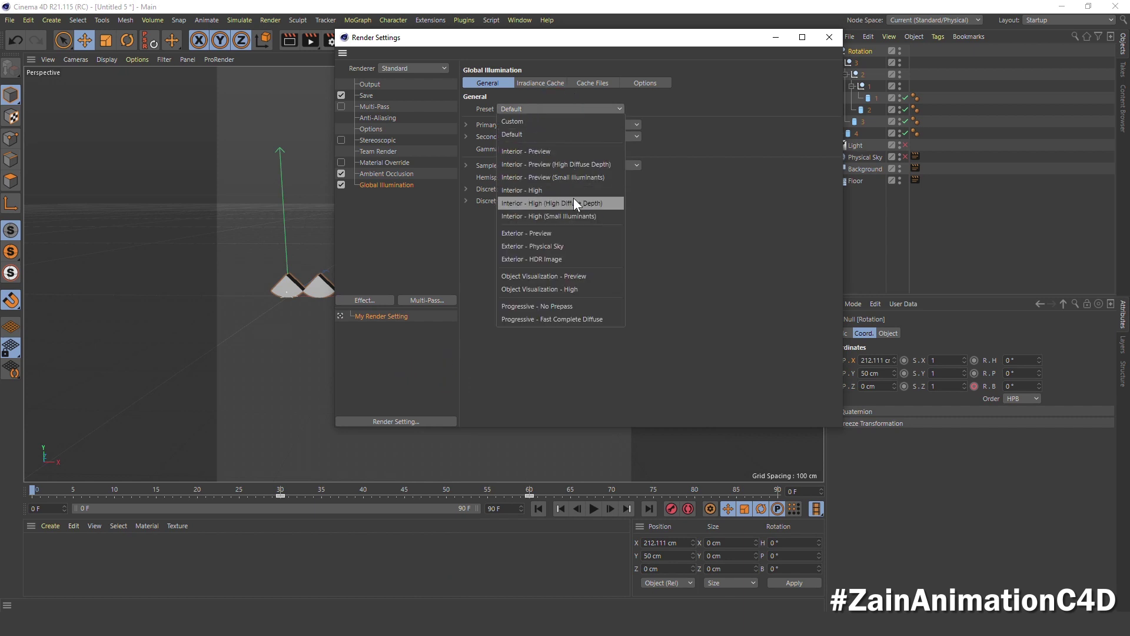
left_click(575, 272)
left_click(776, 37)
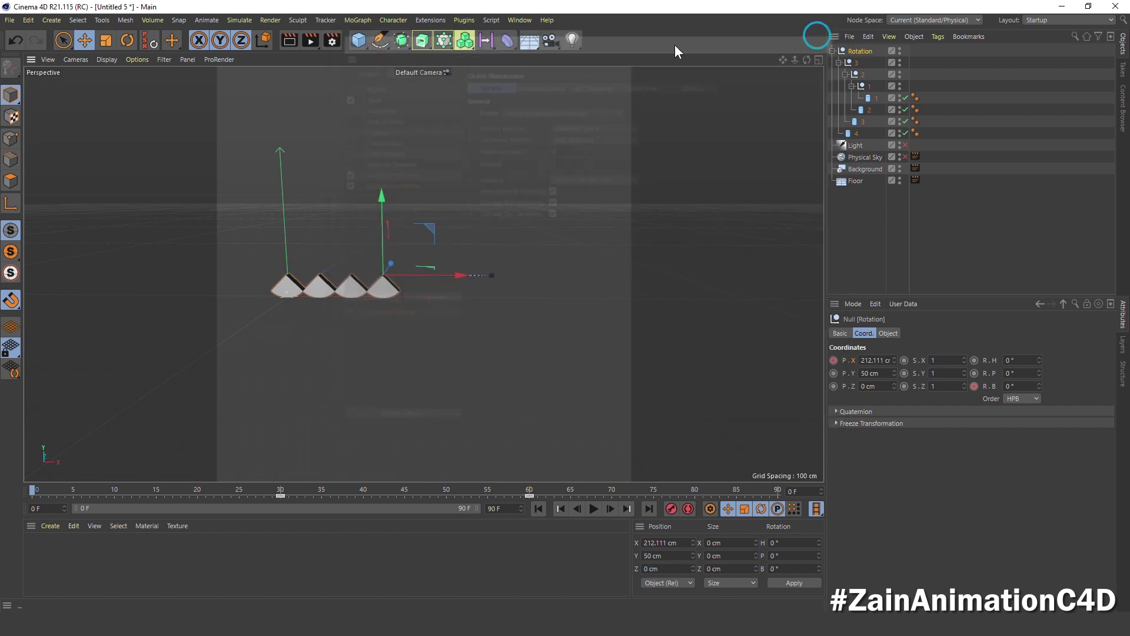
- Add a Cube to the scene and zoom in on the top view
left_click(359, 40)
middle_click(387, 167)
middle_click(504, 247)
scroll(505, 256, "up", 3)
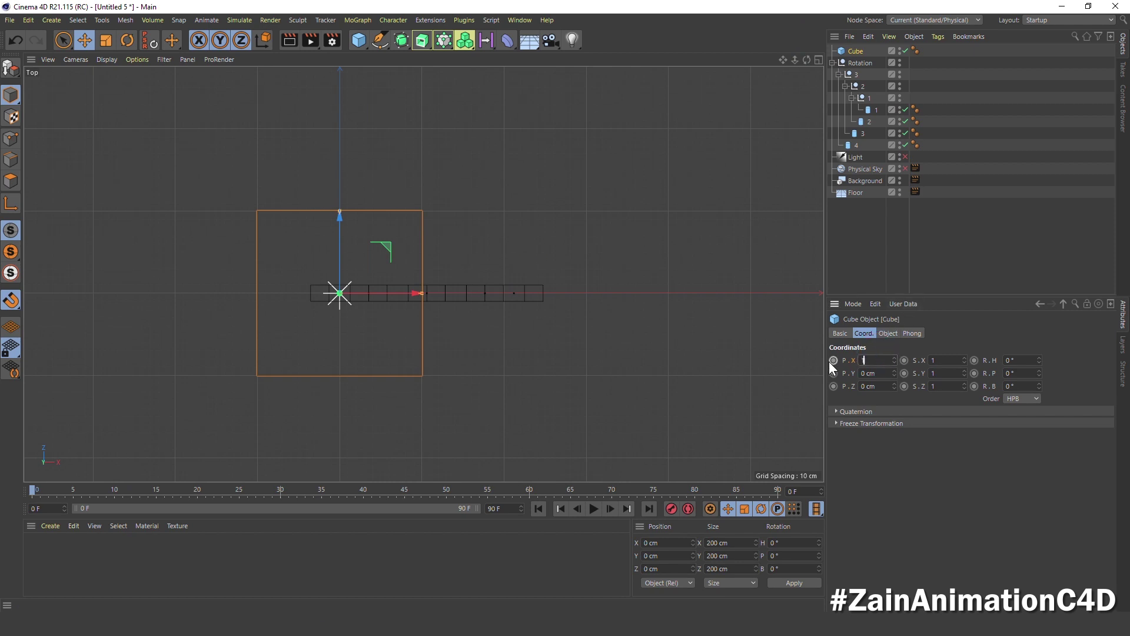
type("0")
- Place the cube at X 106 cm and frame it in the front view
key("Return")
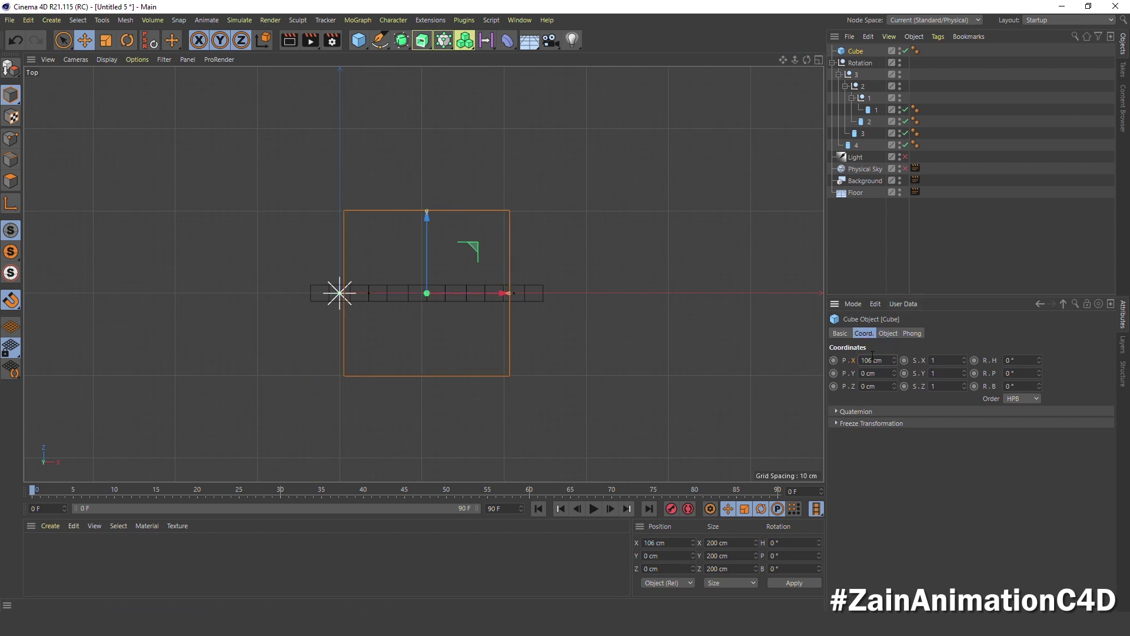
middle_click(469, 271)
middle_click(629, 337)
scroll(592, 257, "up", 3)
scroll(592, 257, "up", 2)
scroll(592, 258, "down", 3)
scroll(526, 293, "up", 2)
middle_click_drag(526, 293, 623, 256, "alt")
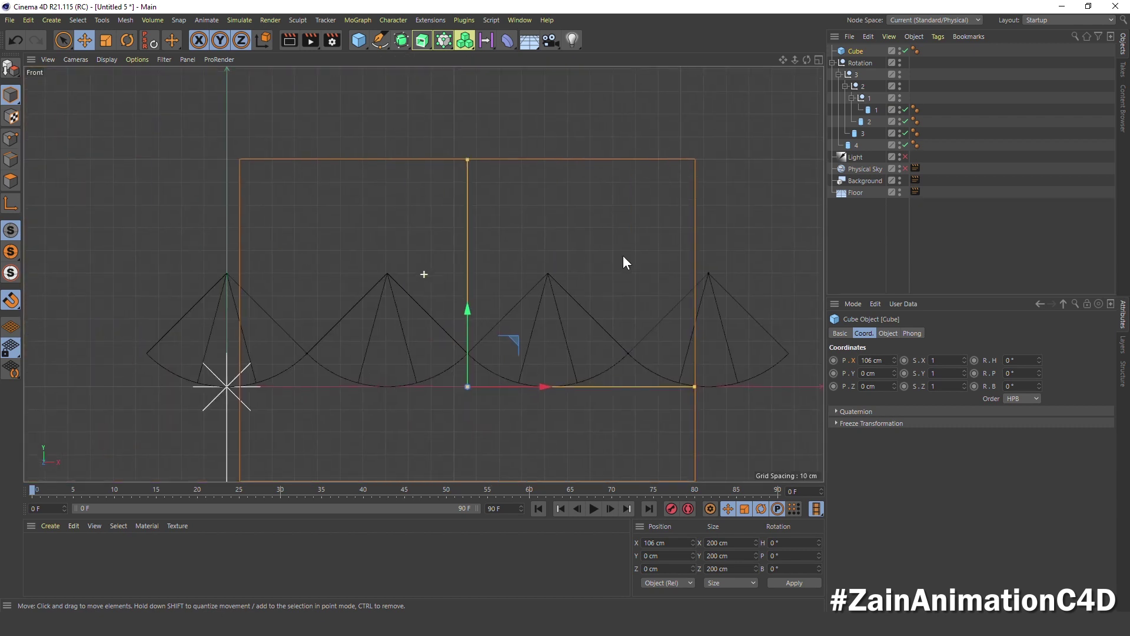
- Size the cube to 300 × 2 × 25 cm
left_click(886, 330)
left_click(879, 360)
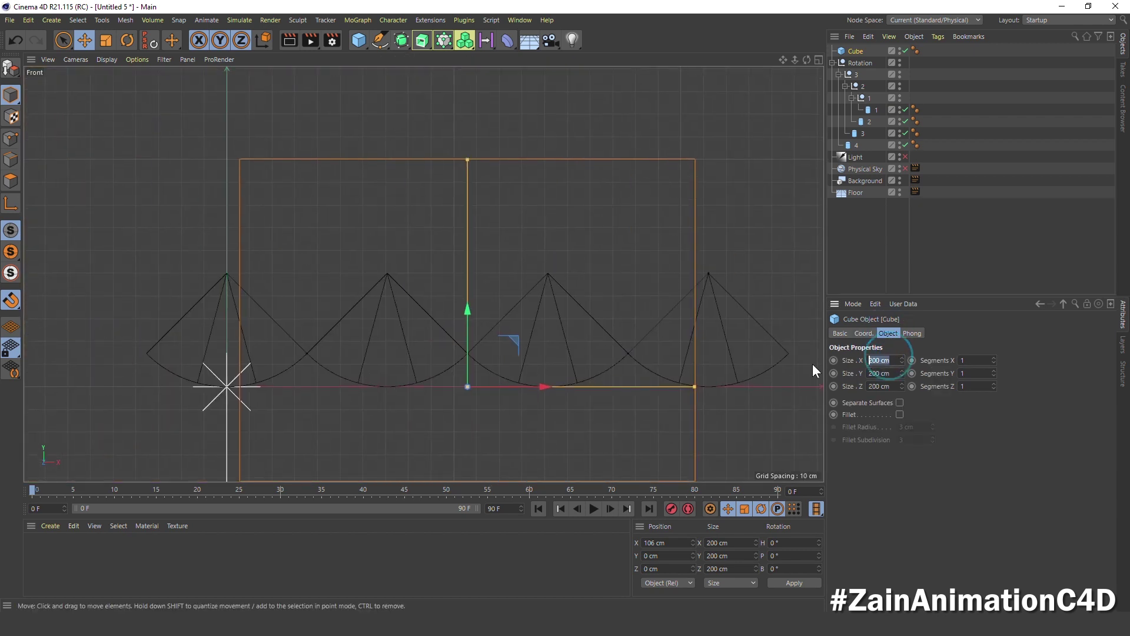
type("300")
key("Tab")
type("2")
key("Tab")
type("25")
key("Return")
- Give the plank 4 segments and 0.5 cm filleted edges
middle_click(561, 350)
middle_click(572, 176)
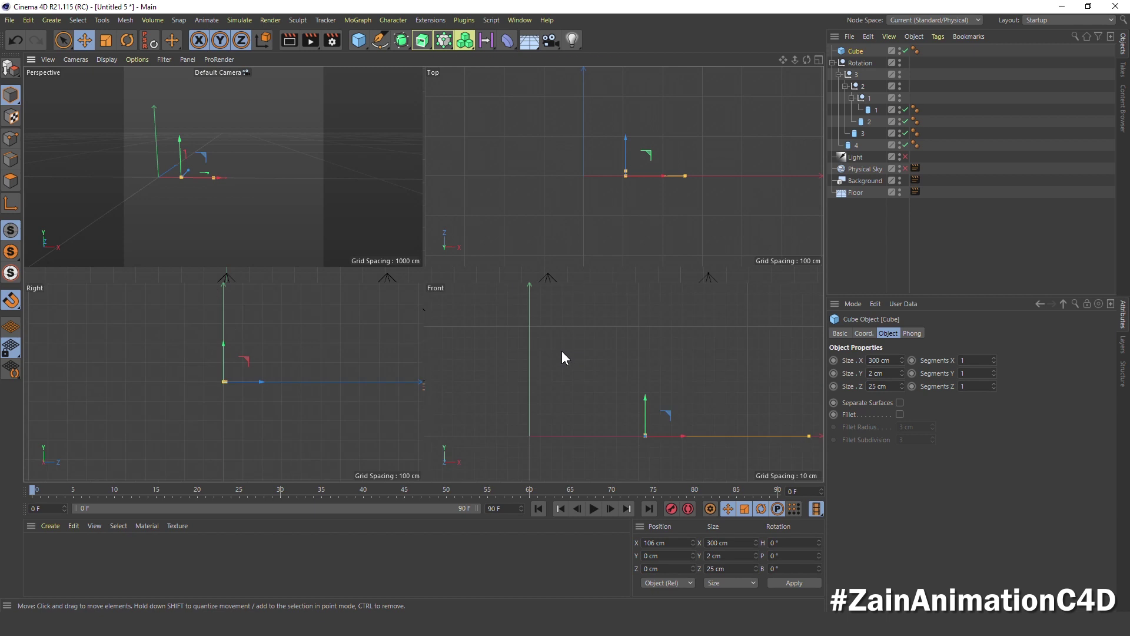
scroll(510, 251, "up", 3)
scroll(507, 239, "up", 2)
middle_click(508, 239)
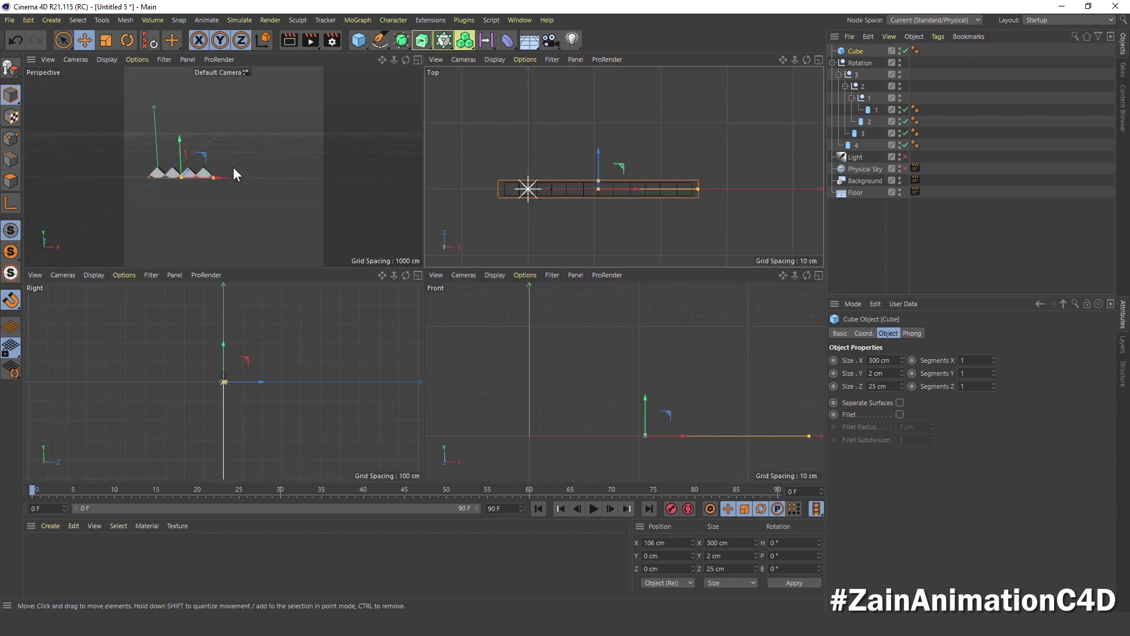
middle_click(233, 167)
scroll(399, 248, "up", 2)
scroll(509, 256, "up", 2)
scroll(448, 283, "up", 3)
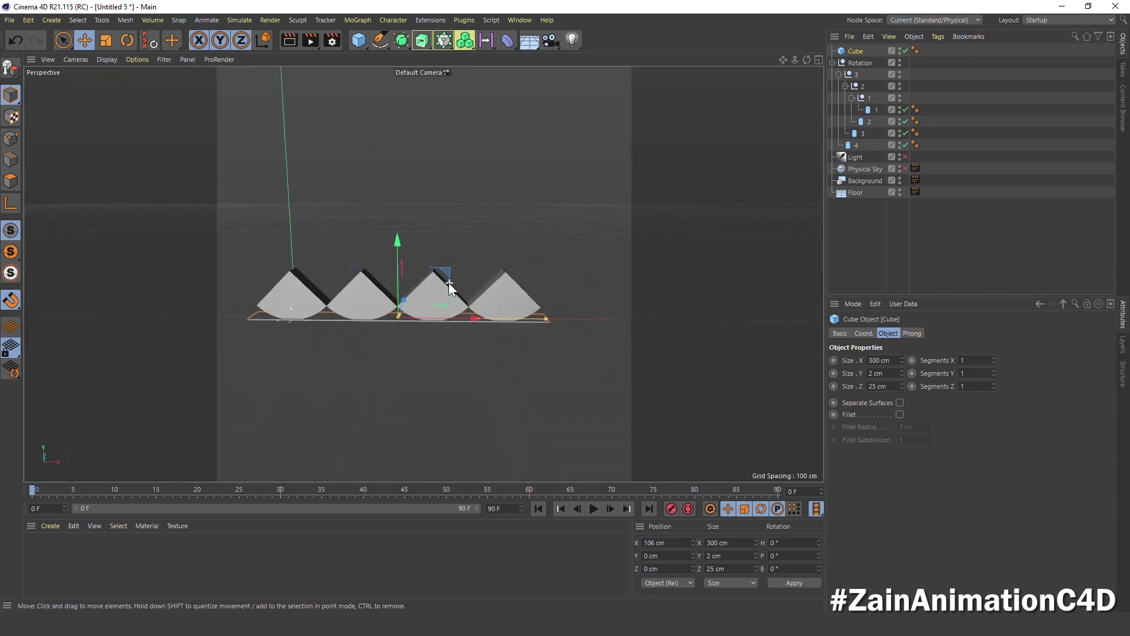
scroll(449, 282, "up", 4)
scroll(450, 284, "down", 2)
left_click_drag(454, 281, 442, 324, "alt")
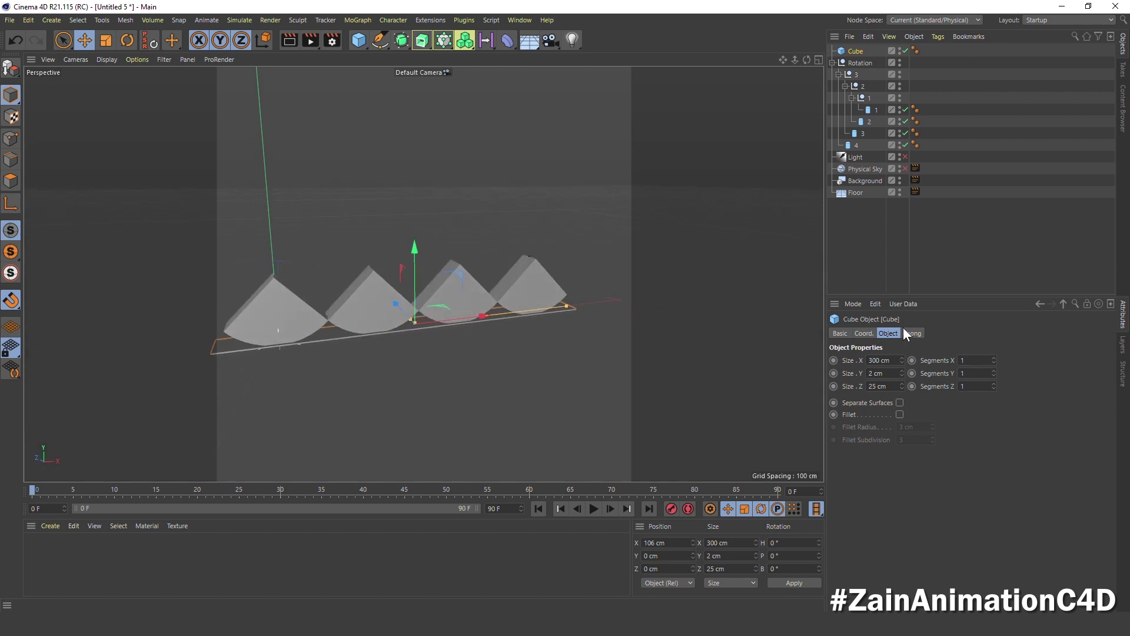
left_click(965, 360)
type("4")
left_click(899, 414)
left_click(909, 426)
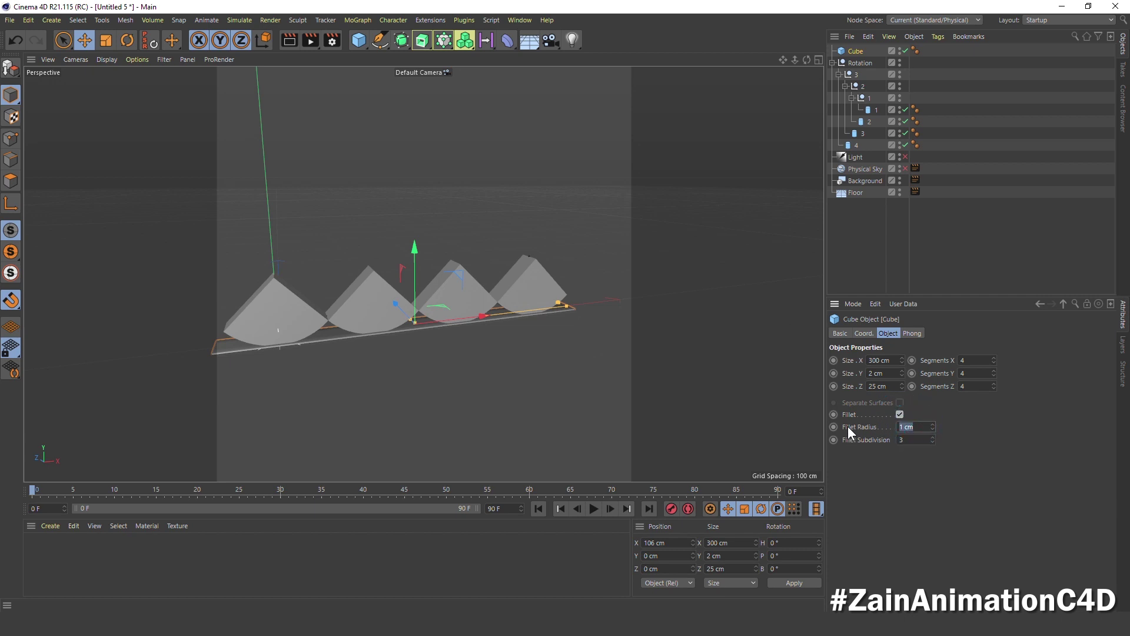
type("0.5")
key("Return")
- Wrap the plank in a Subdivision Surface and set its Y position to -1 cm
left_click(401, 40, "alt")
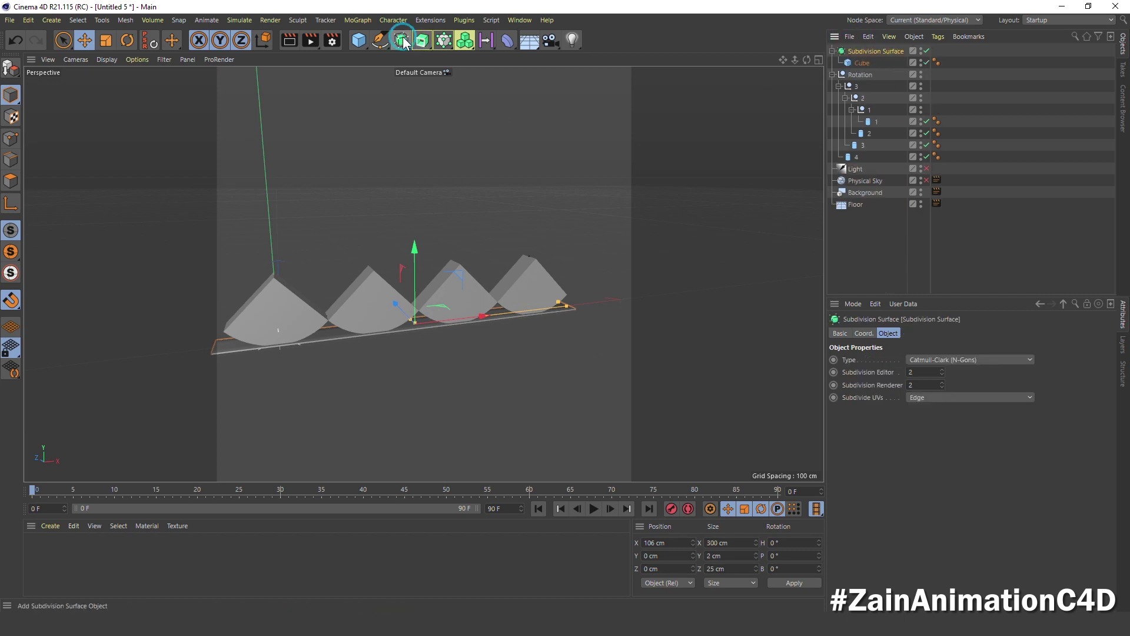
middle_click(435, 300)
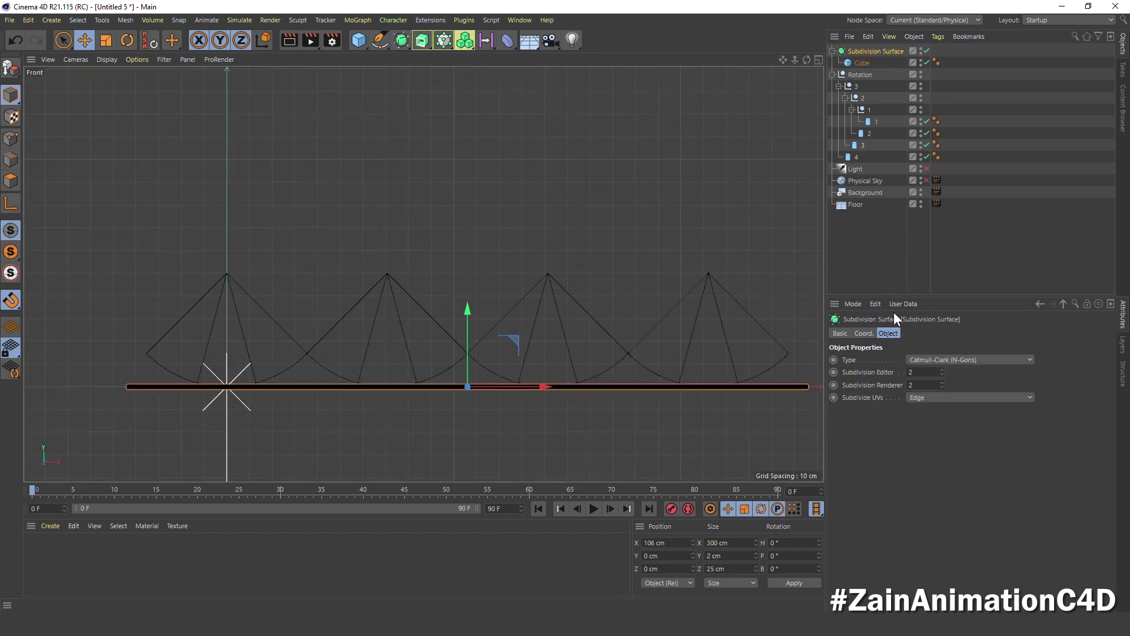
left_click(863, 333)
left_click(883, 373)
key("Down")
key("Down")
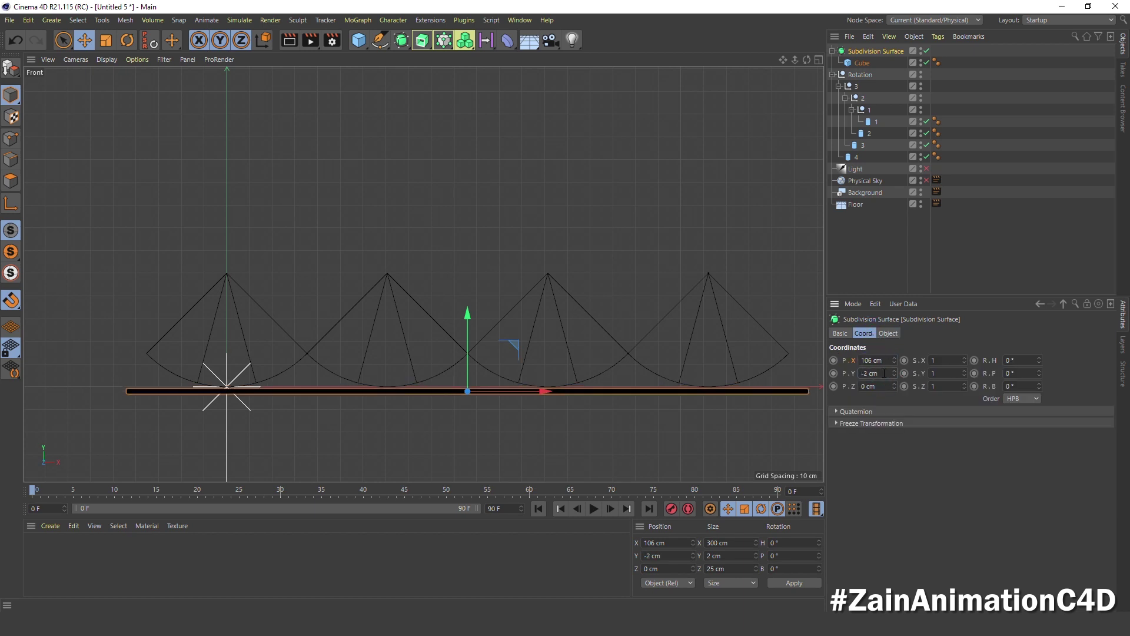
scroll(390, 384, "up", 4)
scroll(390, 382, "up", 4)
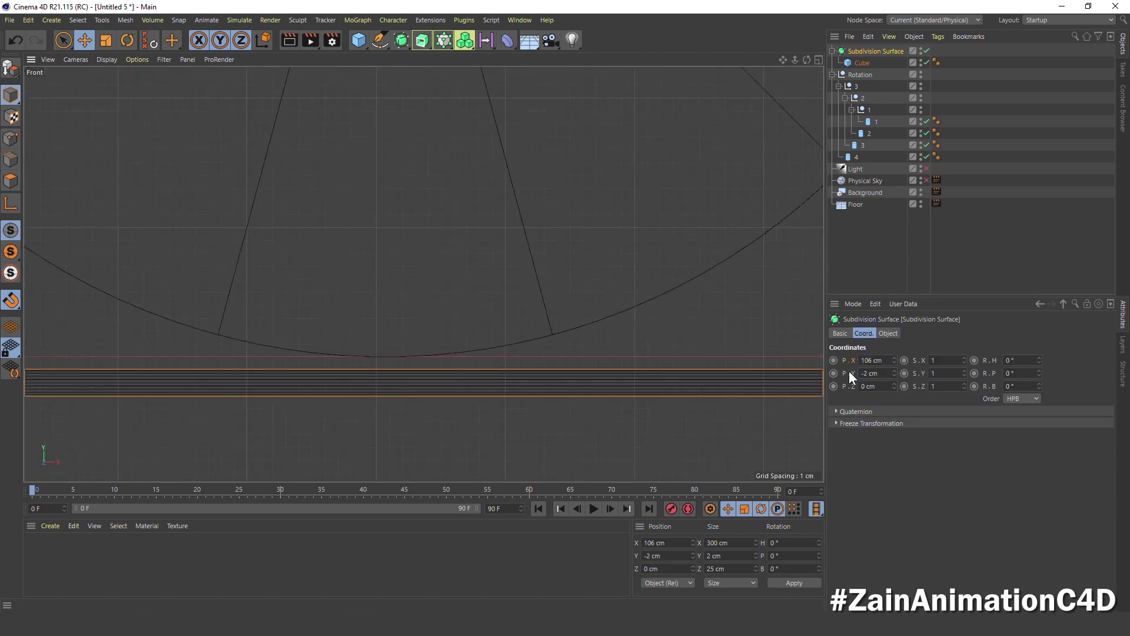
left_click(894, 371)
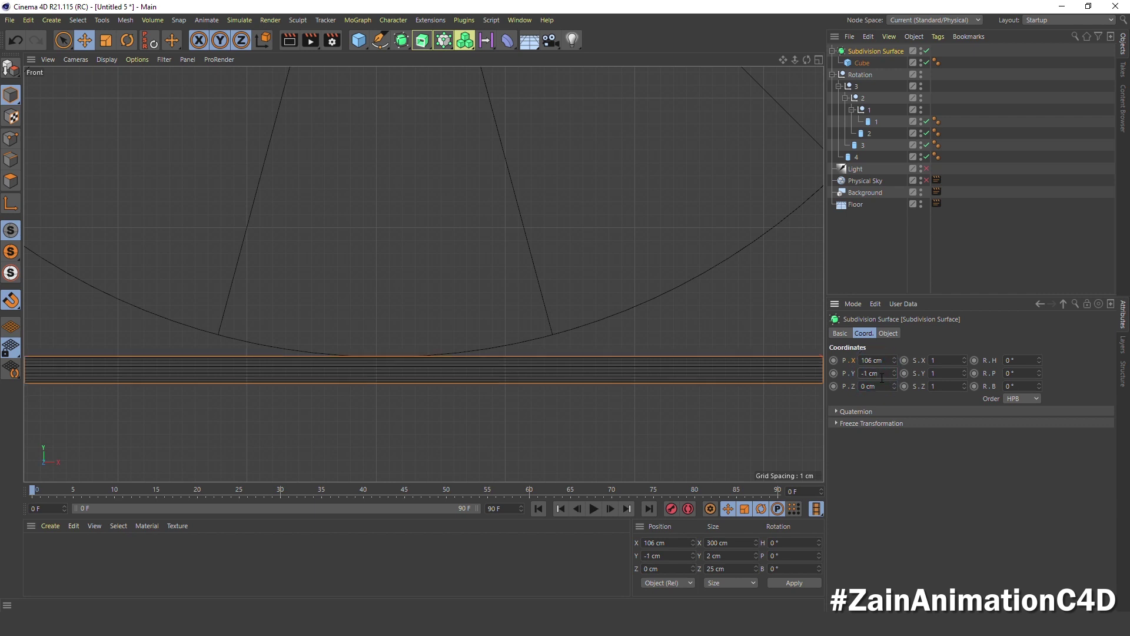
- Lower the Floor to Y -2 cm and orbit the perspective view
left_click(856, 202)
left_click_drag(887, 366, 887, 377)
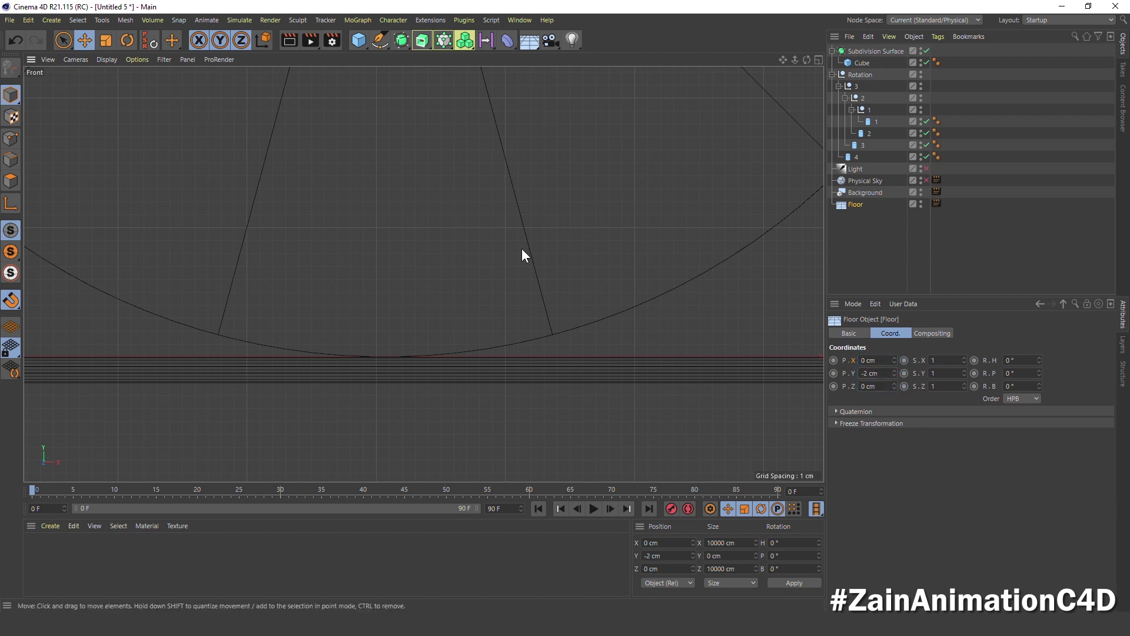
middle_click(521, 249)
middle_click(317, 197)
mouse_move(430, 318)
left_mouse_down("alt")
mouse_move(231, 281)
mouse_move(354, 312)
mouse_move(383, 307)
left_mouse_up("alt")
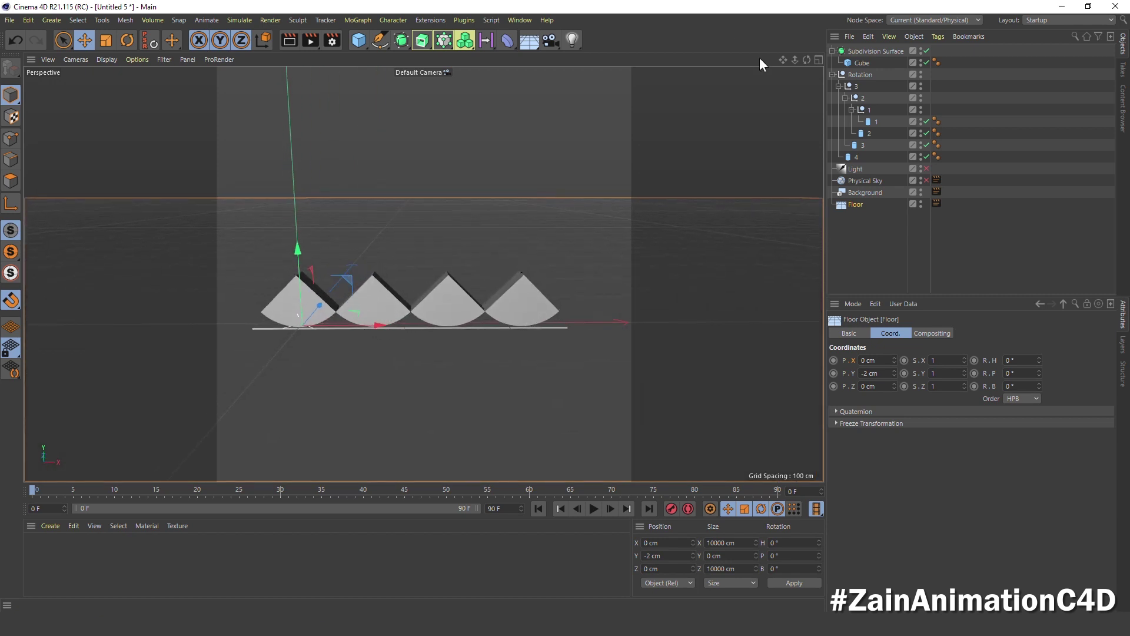
- Collapse the Subdivision Surface and Rotation groups, enable the Light, and add a camera
left_click(832, 52)
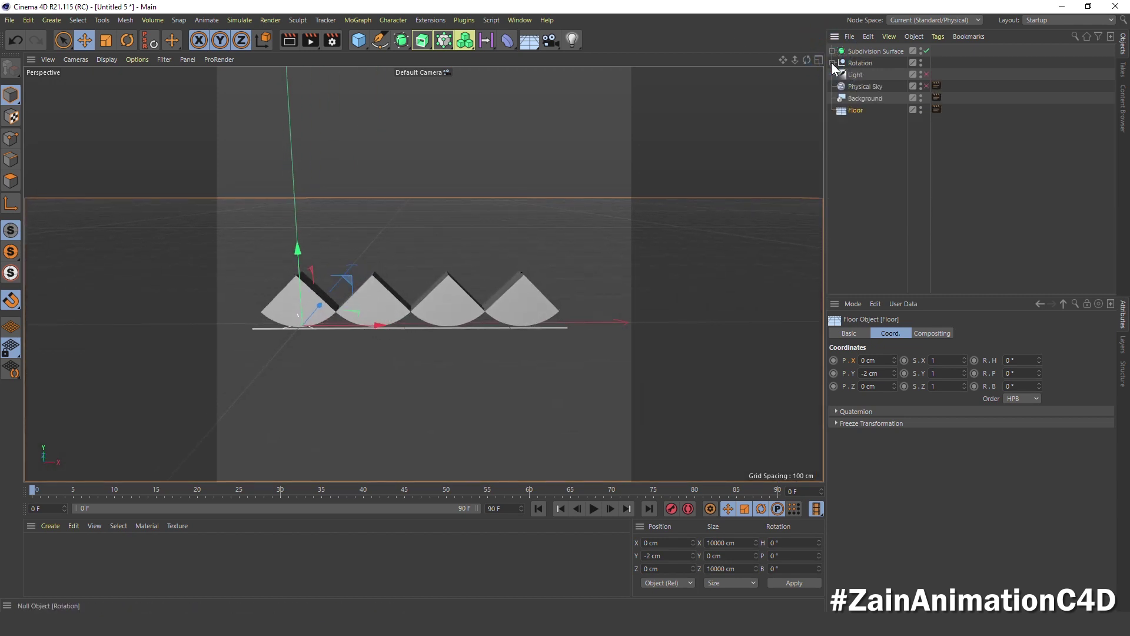
left_click(925, 74)
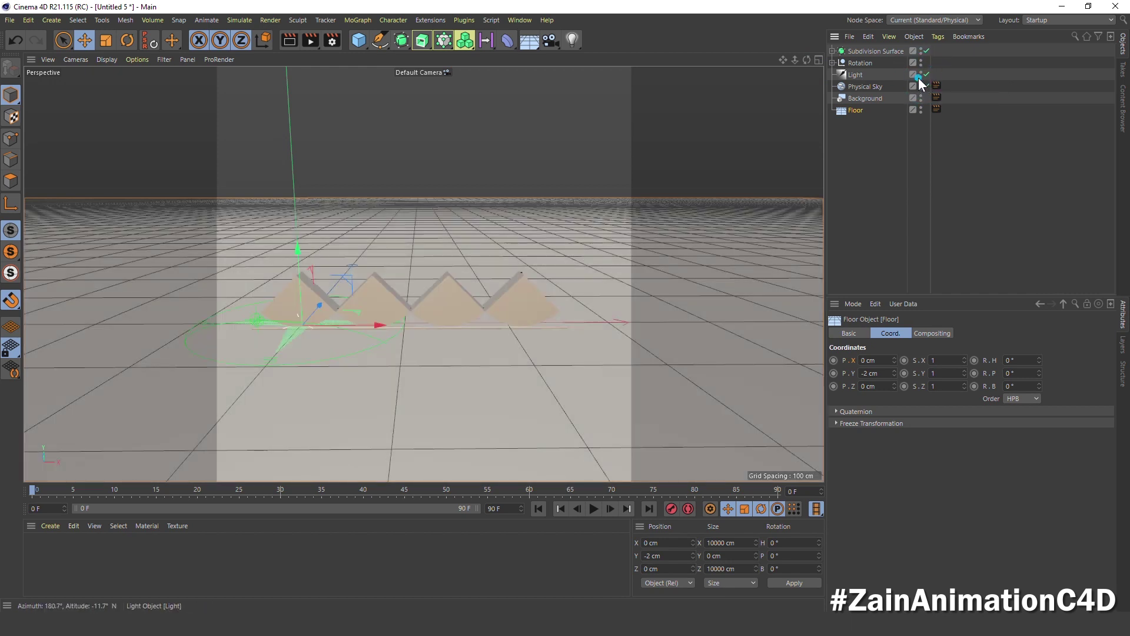
left_click(550, 41)
left_click(597, 56)
- Add a camera and position it at X 106 cm, Y 190 cm
left_click(925, 51)
double_click(875, 372)
type("1106")
key("Tab")
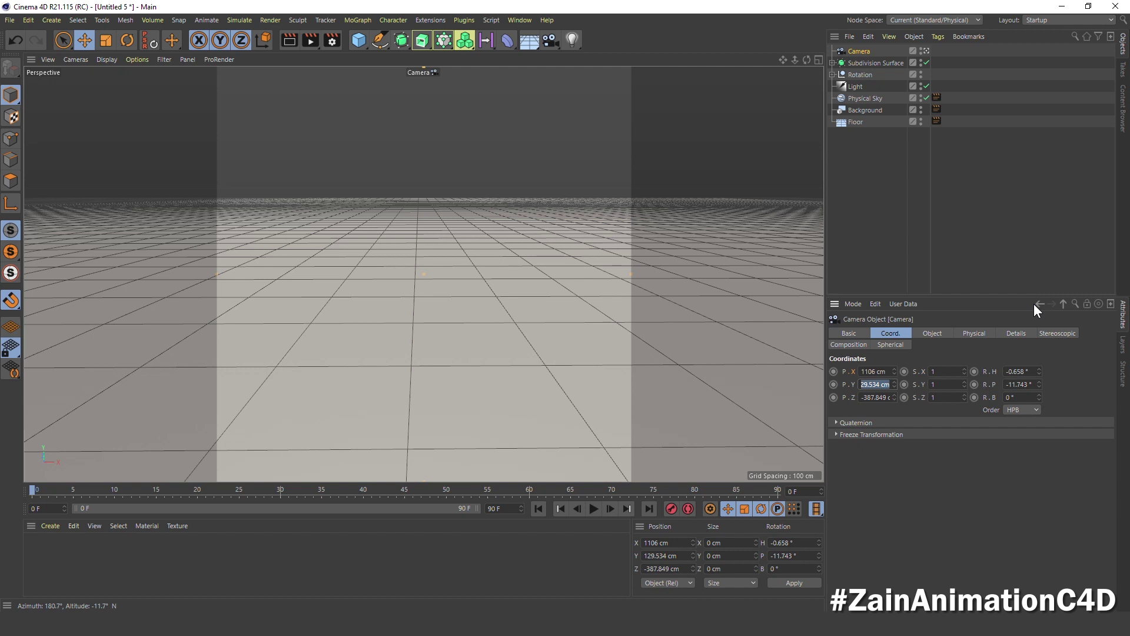
key("shift+Tab")
type("106")
key("Tab")
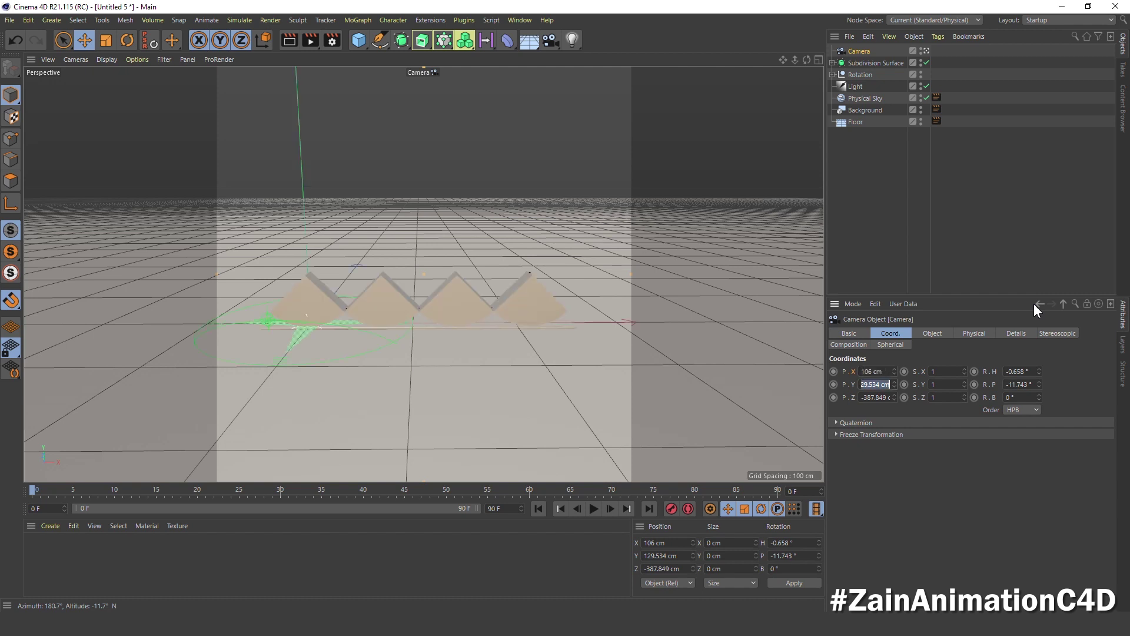
type("1900")
key("Tab")
- Give the camera 0° heading, -12° pitch and Z -400 cm, and play the animation
double_click(1017, 371)
type("0")
key("Tab")
type("-")
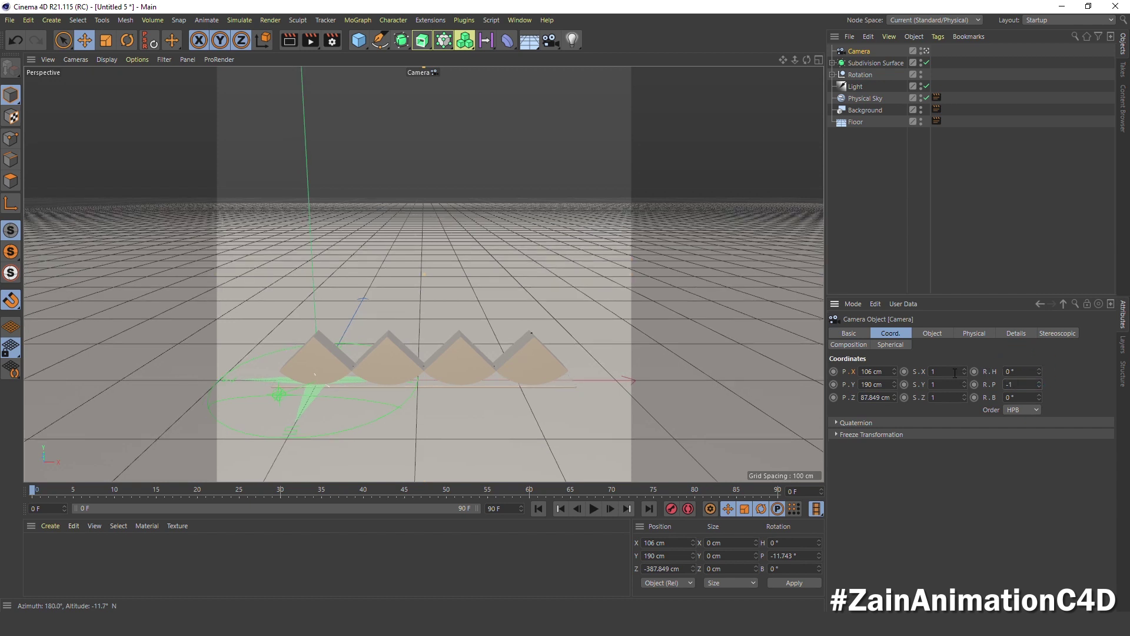
key("Return")
left_click(862, 397)
type("-400")
key("Return")
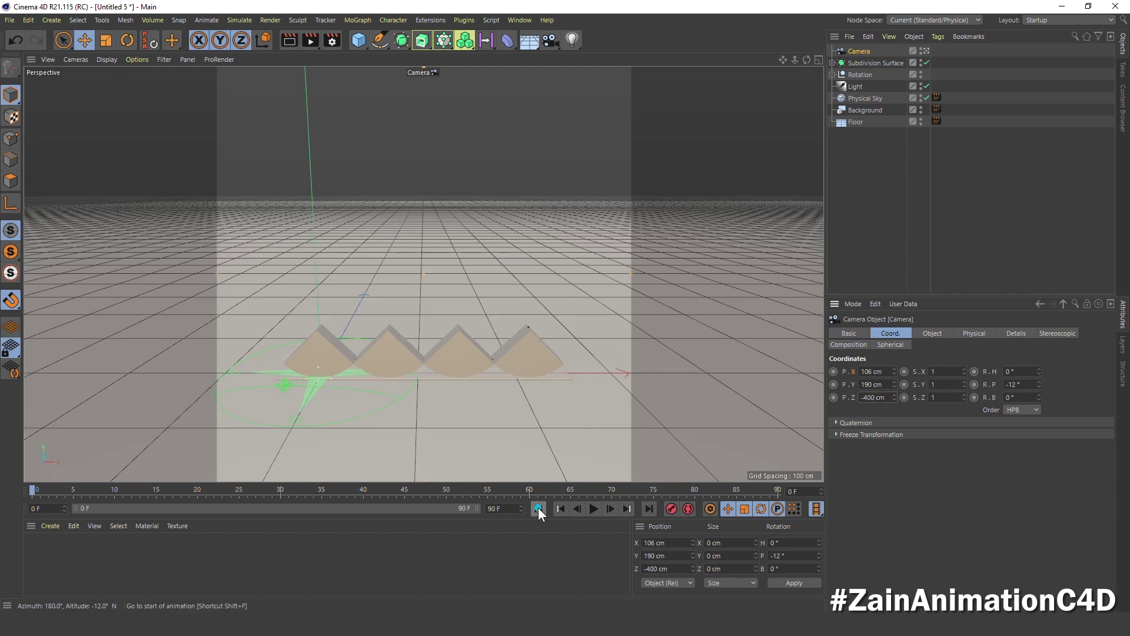
left_click(593, 508)
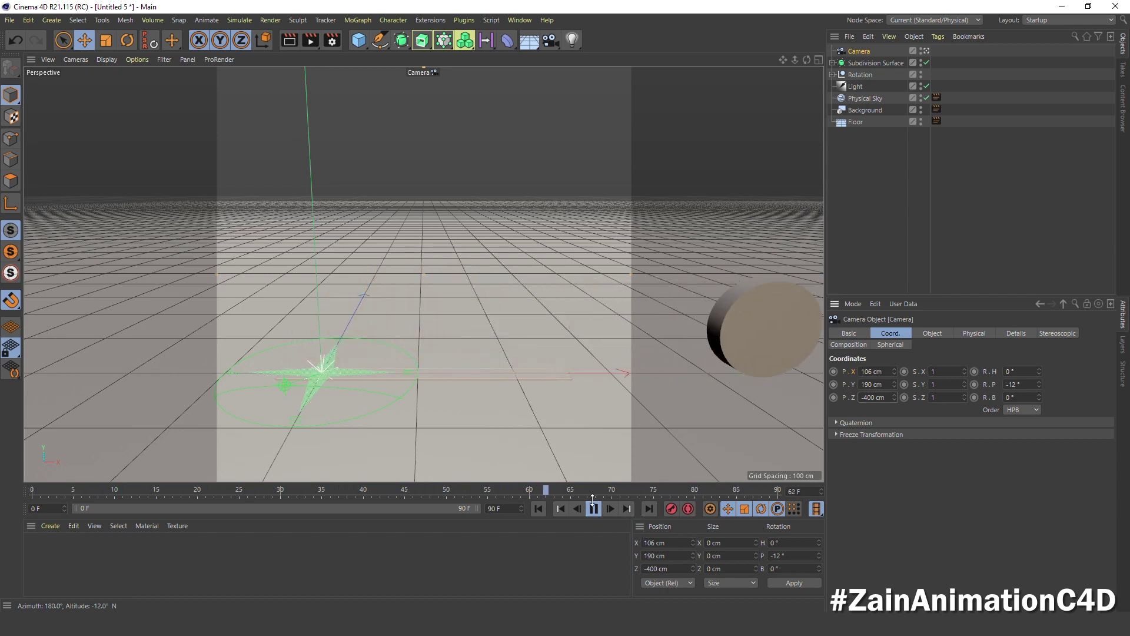
- End the animation at frame 60, stop playback and return to the first frame
left_click(503, 508)
type("60")
key("Return")
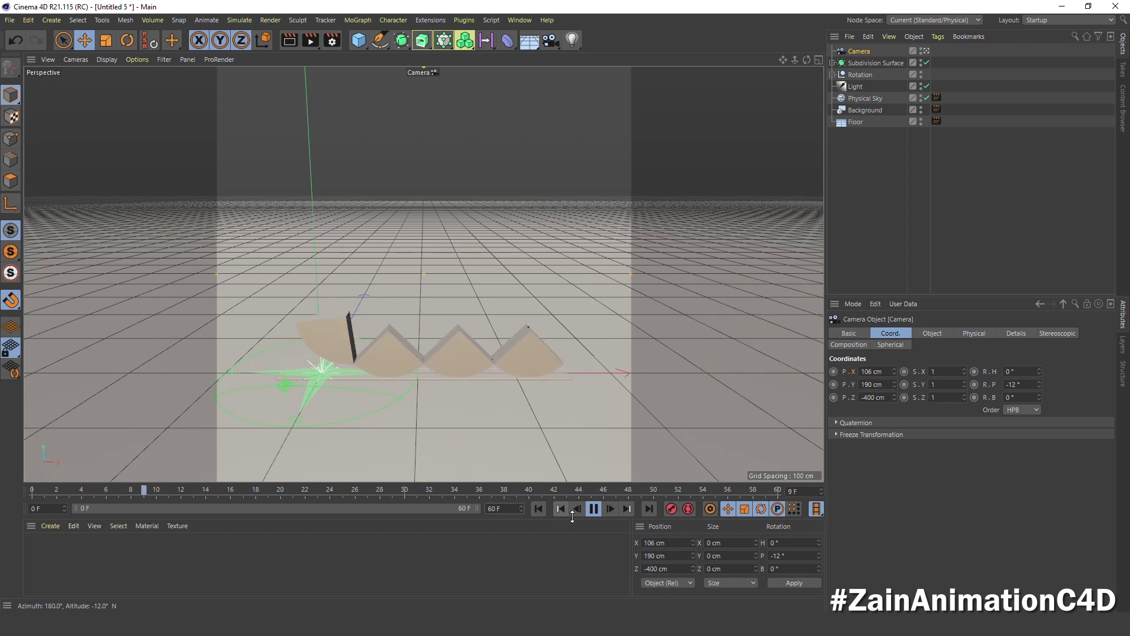
left_click(592, 509)
left_click(538, 508)
- Expand the Rotation hierarchy and its nested wedge groups in the Object Manager
left_click(831, 75)
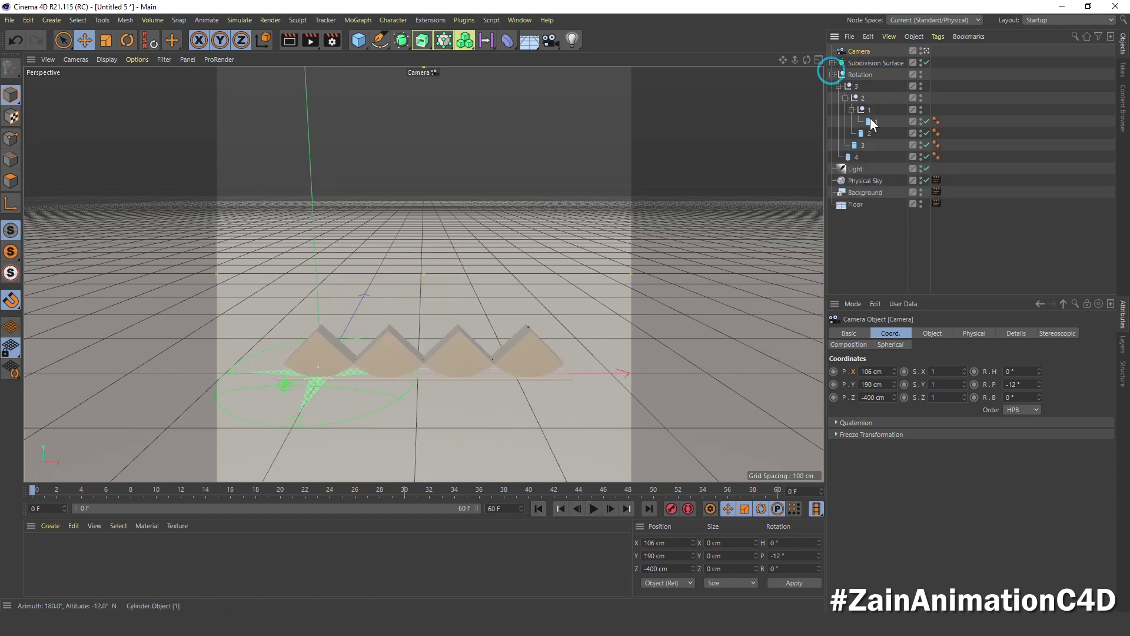
left_click(876, 121)
left_click(856, 157, "shift")
left_click(911, 333)
left_click(858, 259)
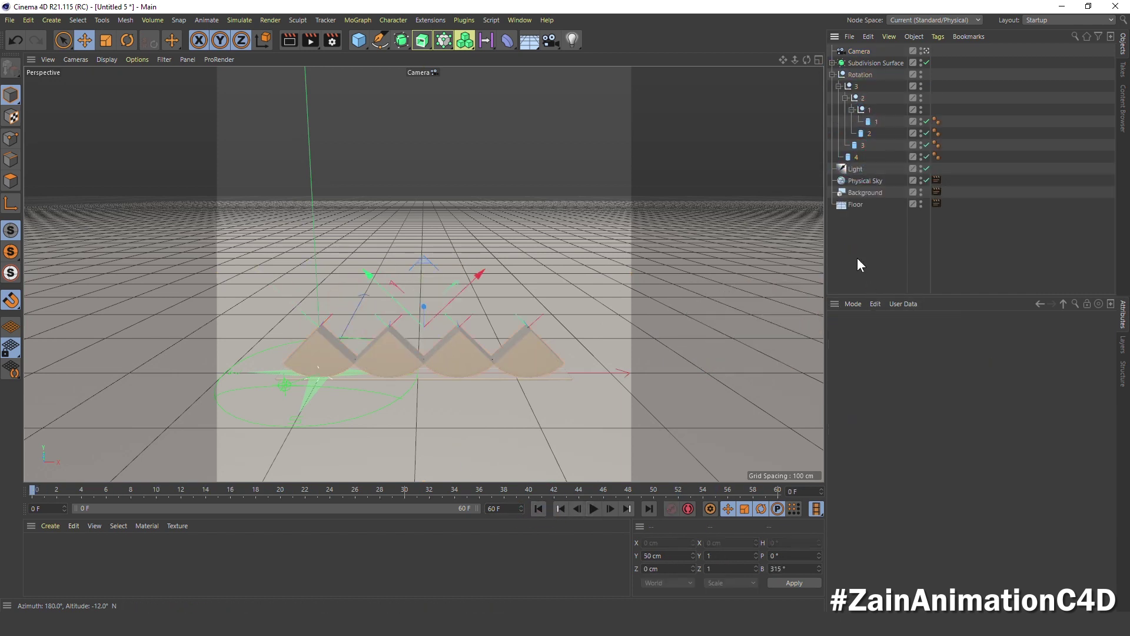
- Create a BG material (H 220, S 50, V 20) and apply it to Background and Floor
double_click(130, 552)
double_click(48, 546)
type("BG")
left_click(330, 155)
type("220")
key("Tab")
type("50")
key("Tab")
type("20")
key("Return")
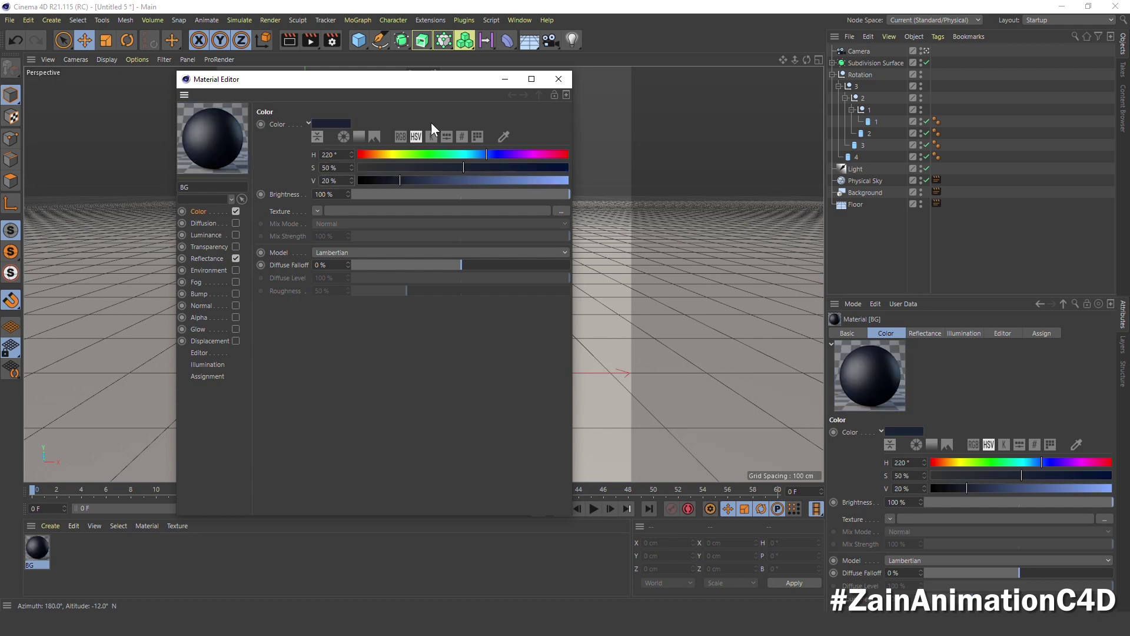
left_click(558, 86)
left_click_drag(35, 548, 855, 200)
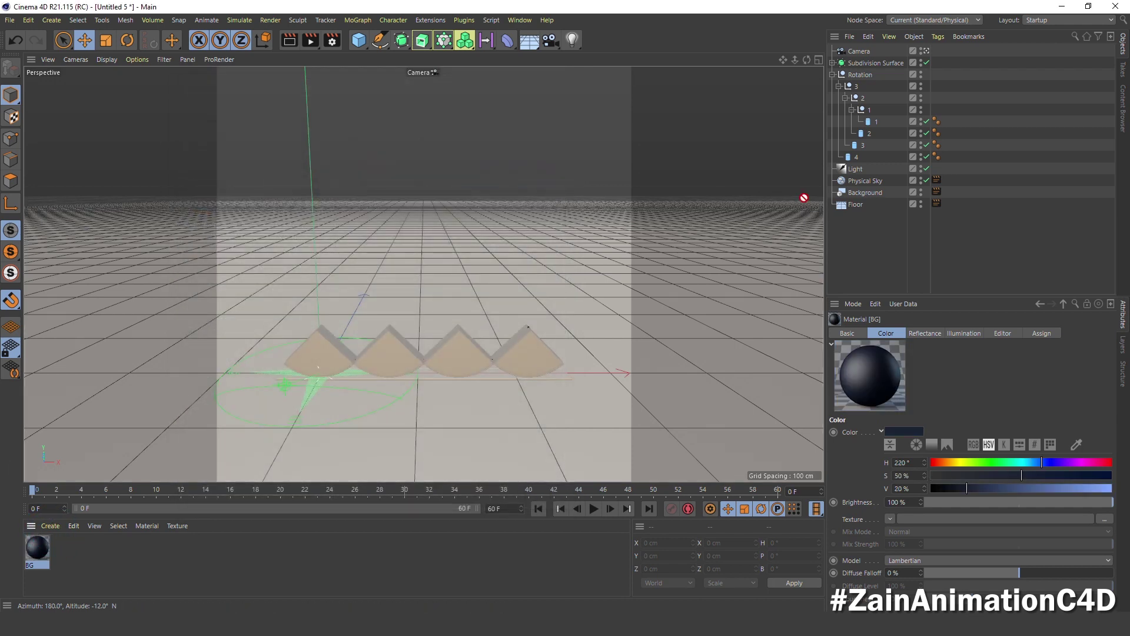
mouse_move(35, 548)
left_mouse_down()
mouse_move(863, 213)
mouse_move(856, 205)
left_mouse_up()
- Create a white Cube material (H 0, S 0, V 100) and apply it to the Subdivision Surface
double_click(70, 564)
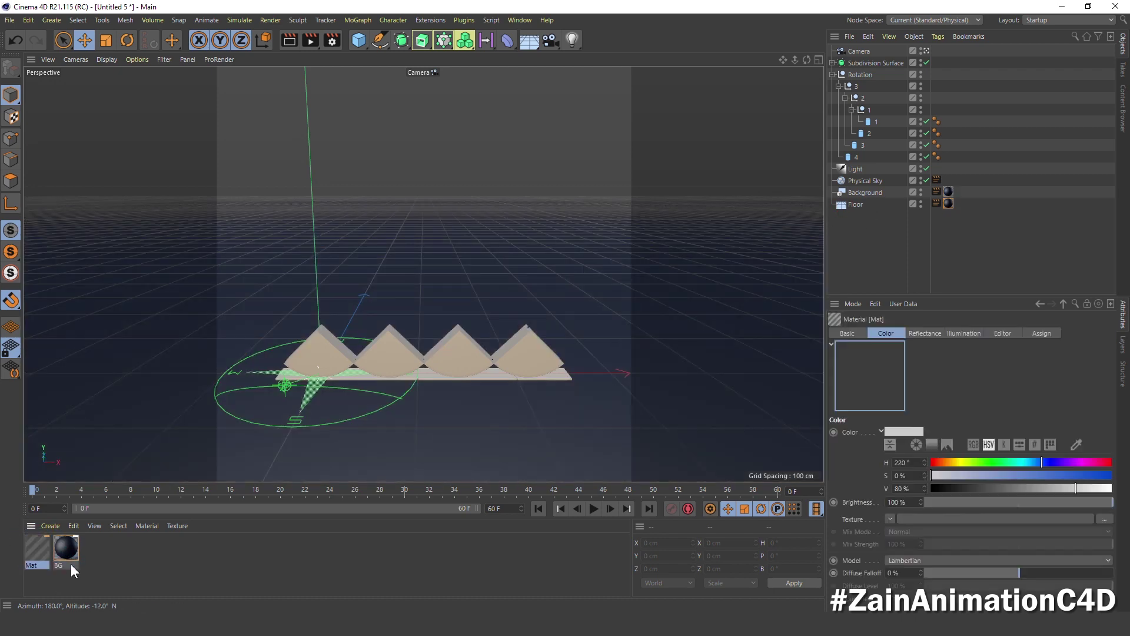
double_click(42, 542)
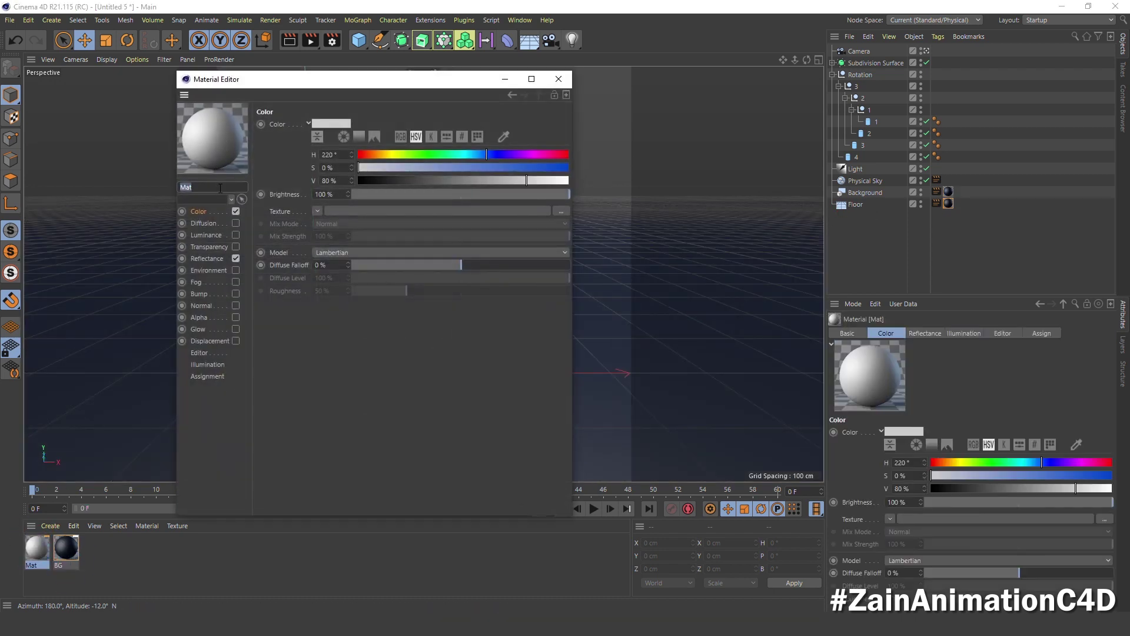
key("Tab")
type("0")
key("Tab")
key("Tab")
type("100")
key("Return")
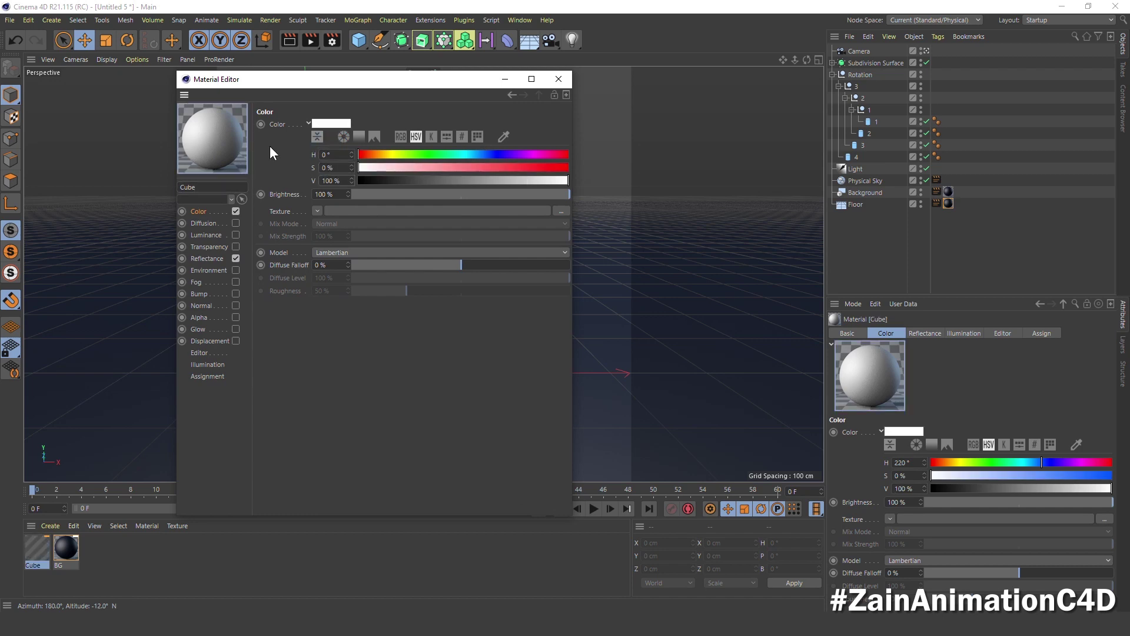
left_click(558, 79)
left_click_drag(37, 548, 874, 63)
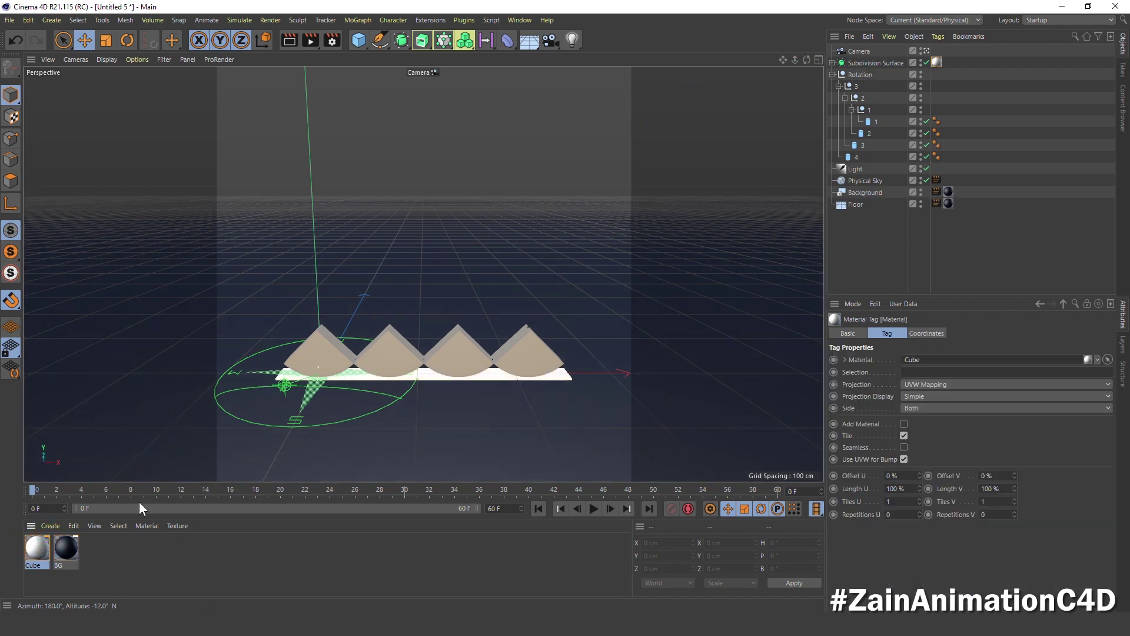
double_click(104, 568)
- Name the new material 'Cylinder 1' and set its colour to H355 S75 V100
double_click(48, 549)
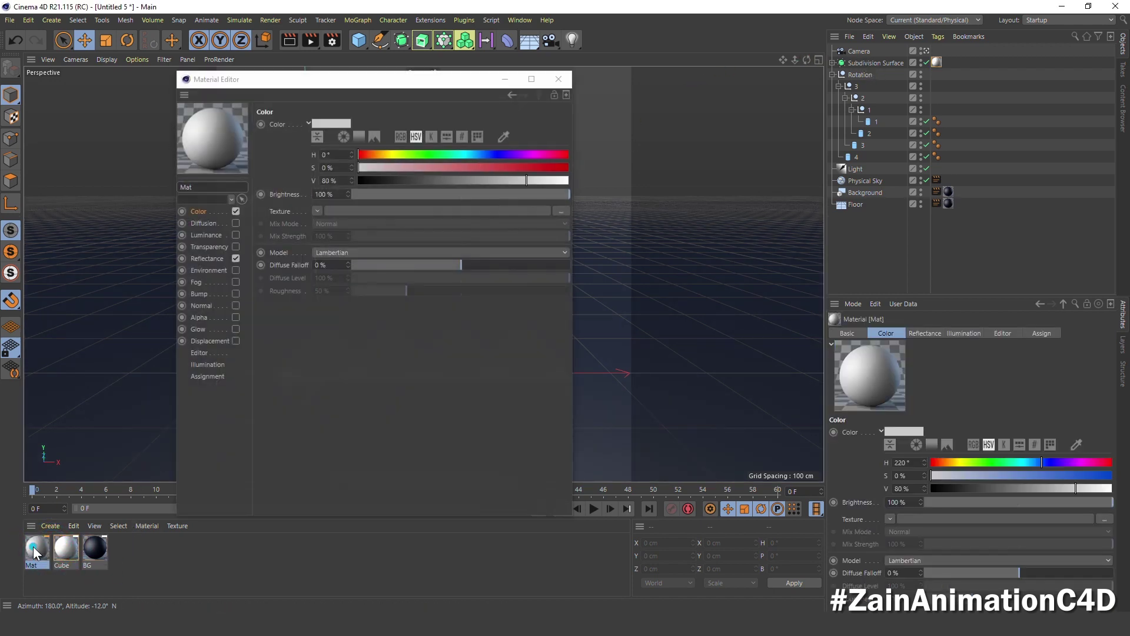
double_click(196, 187)
type("Cy")
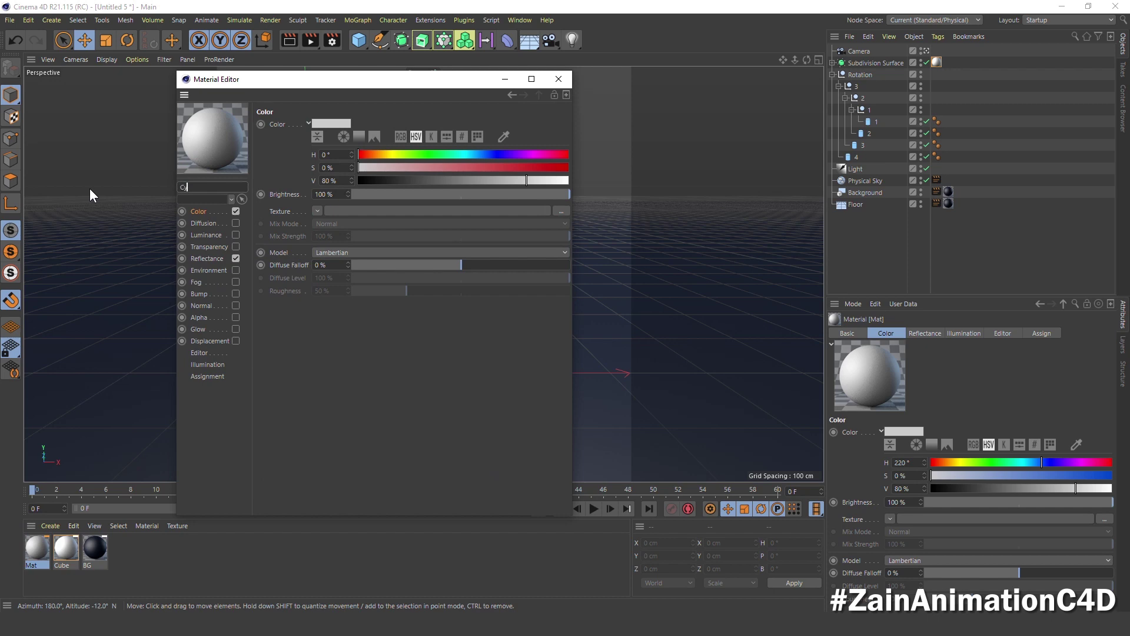
type("linder 1")
key("Return")
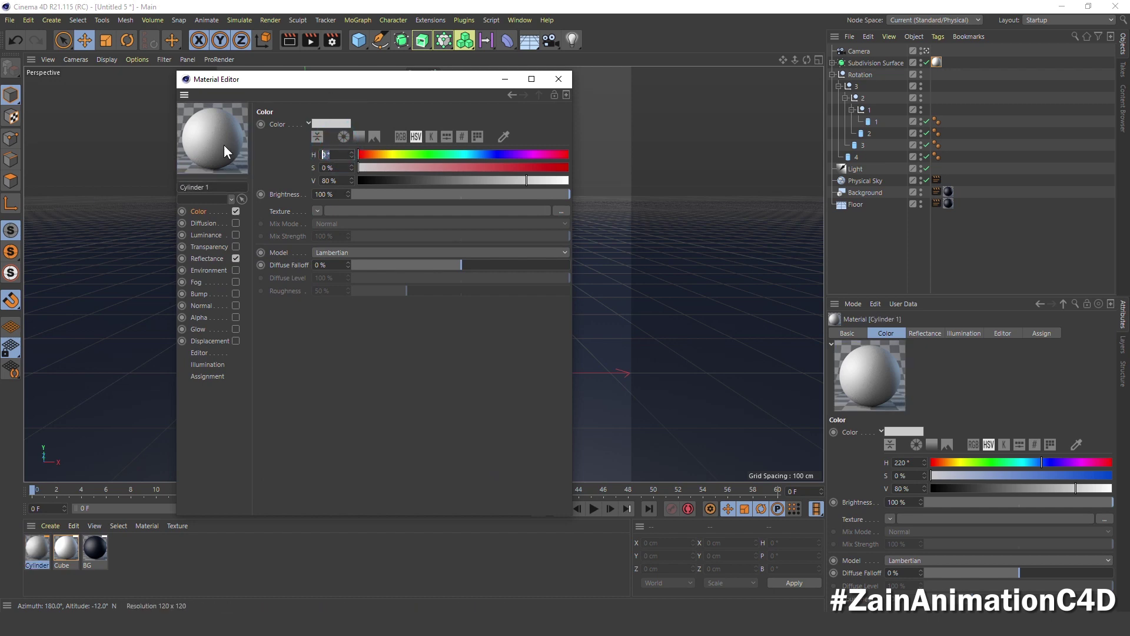
type("355")
key("Tab")
type("75")
key("Tab")
type("100")
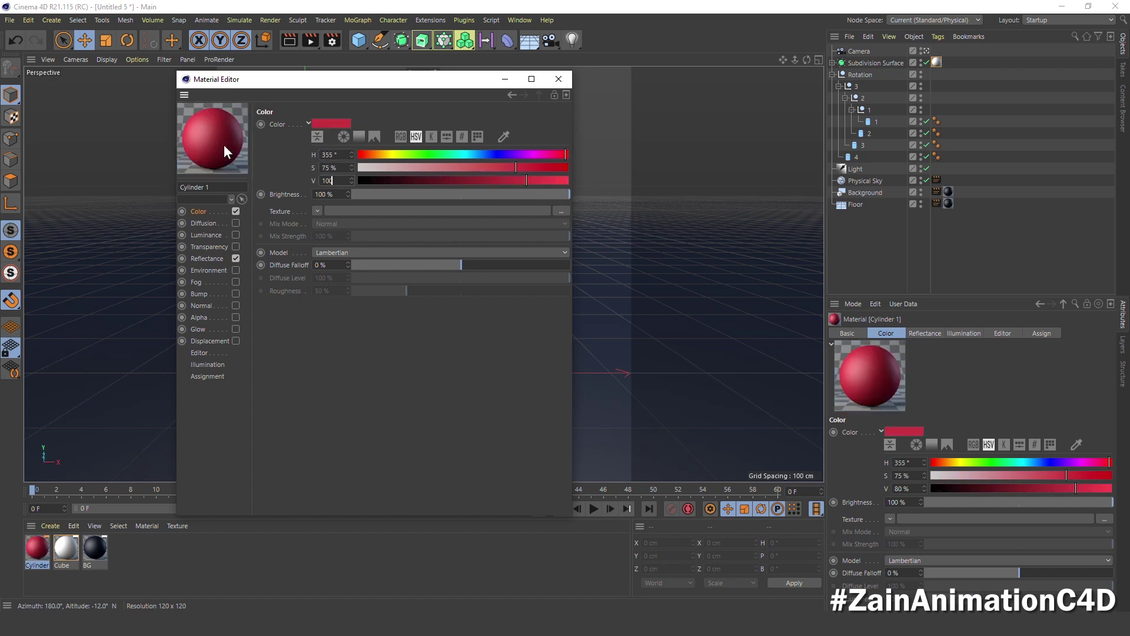
key("Return")
- Enable Luminance on Cylinder 1 with hue 355 and saturation 100
left_click(235, 235)
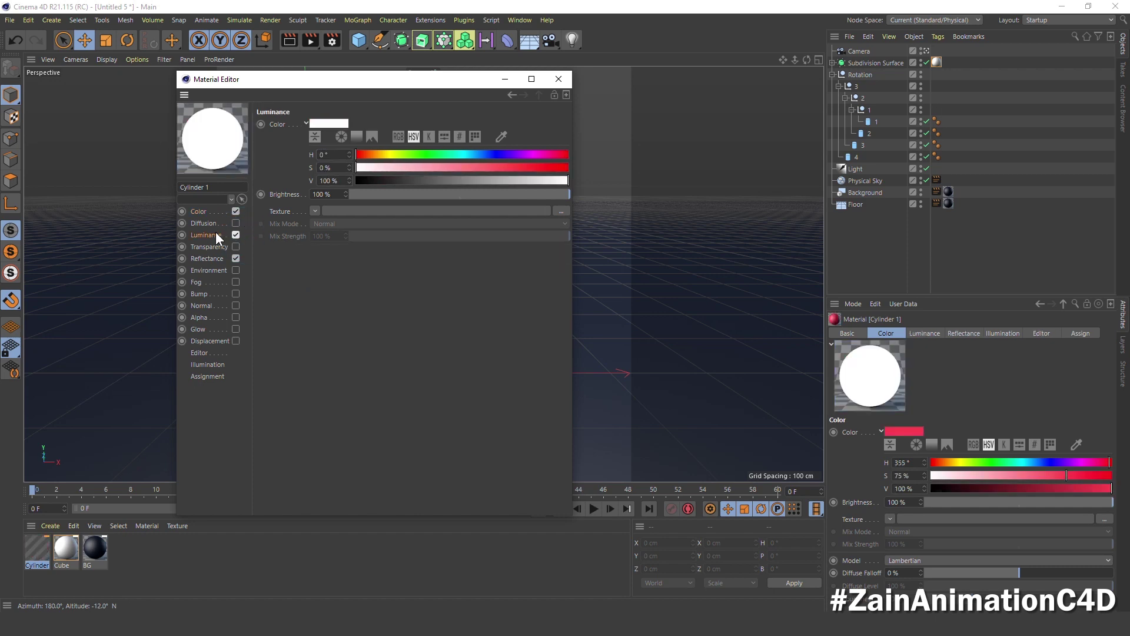
left_click(323, 154)
type("355")
key("Tab")
type("100")
key("Tab")
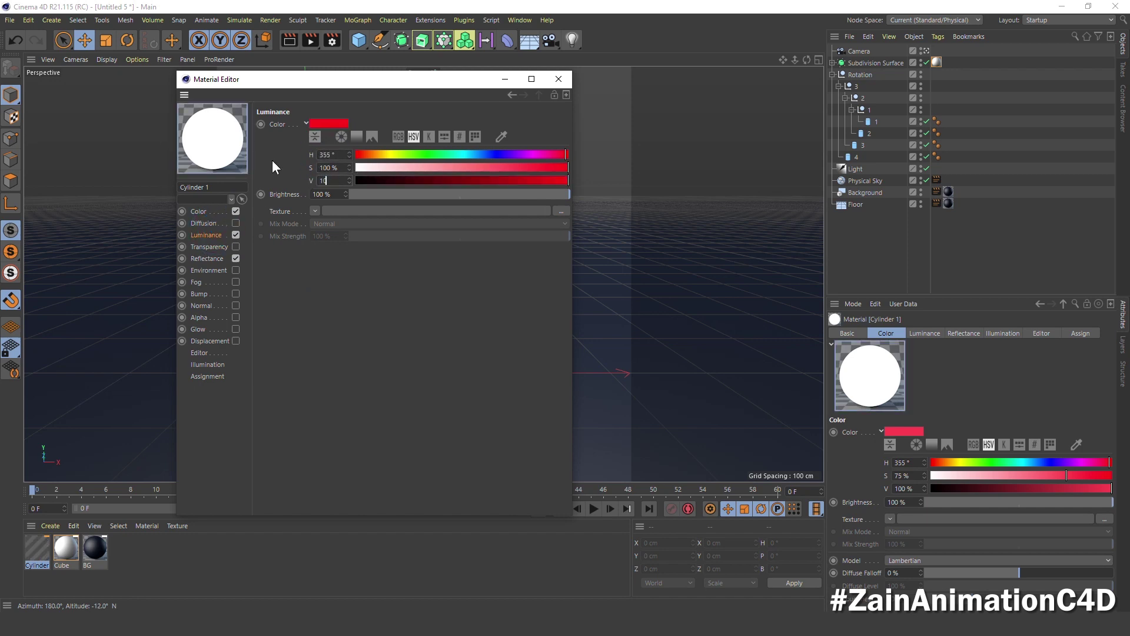
left_click(553, 81)
- Create a second material 'Cylinder 2' with colour H200 S100 V100
double_click(143, 552)
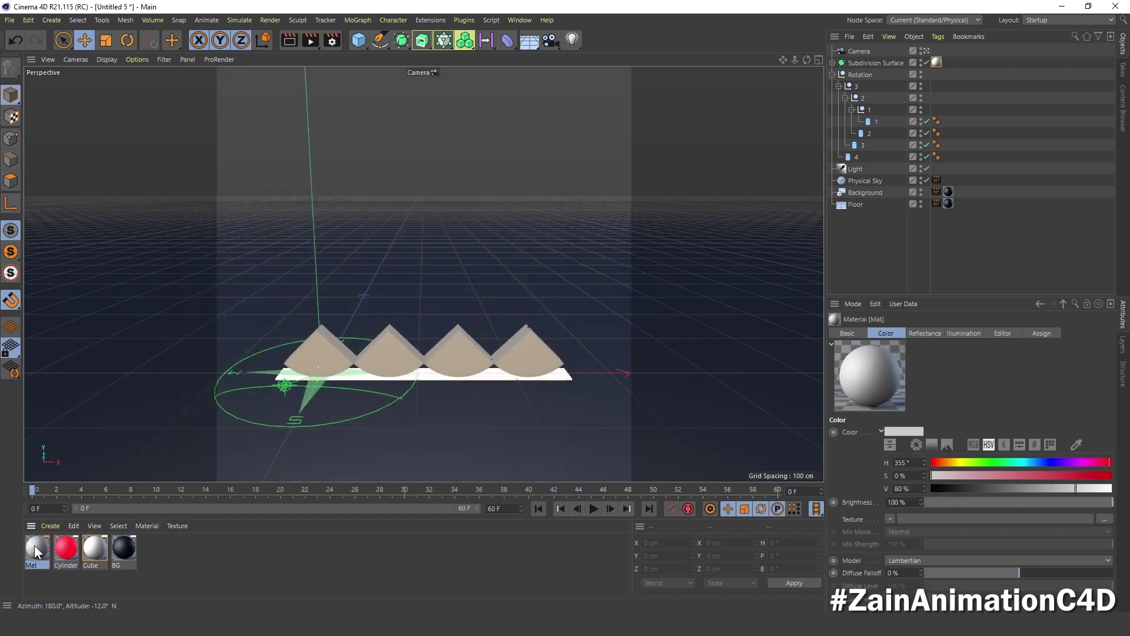
double_click(36, 546)
type("Cylinder")
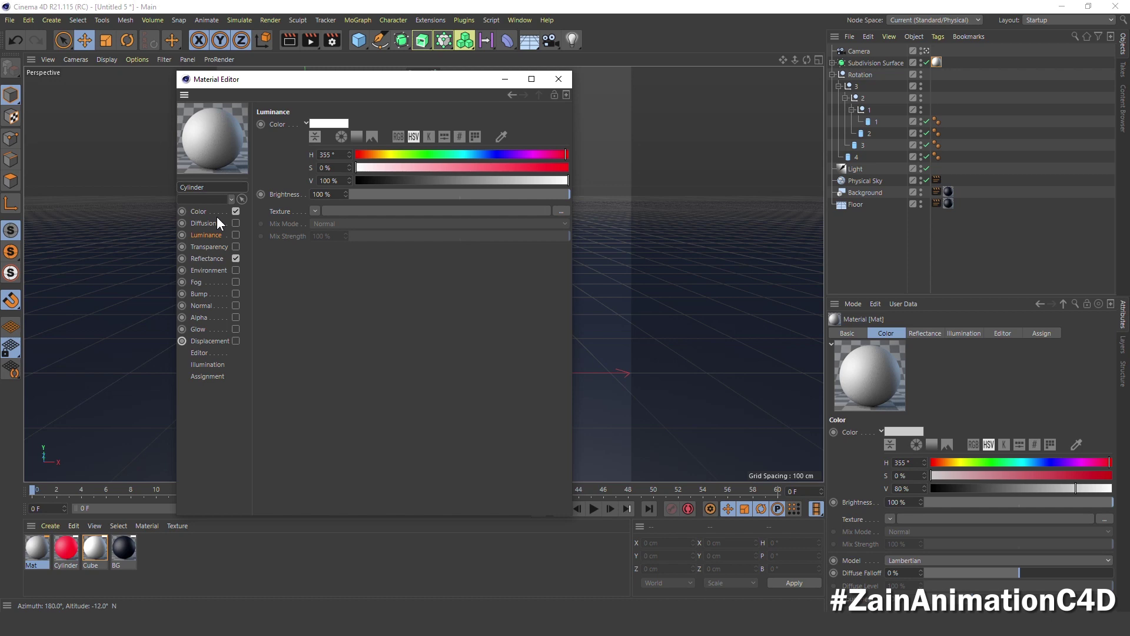
key("Return")
left_click(200, 211)
left_click(330, 154)
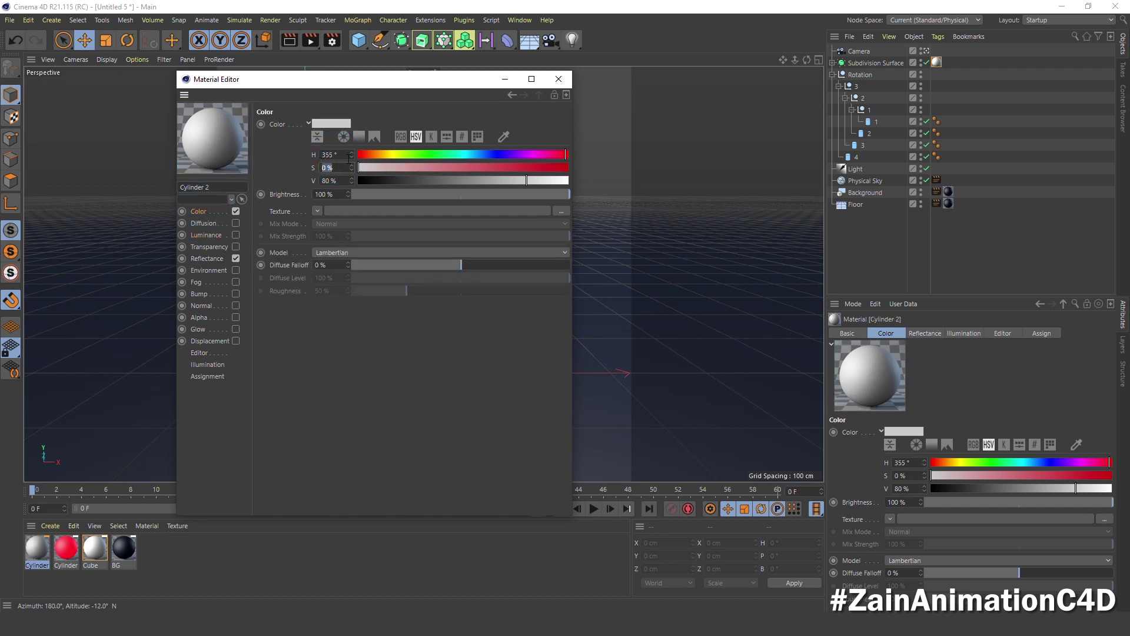
type("200")
key("Tab")
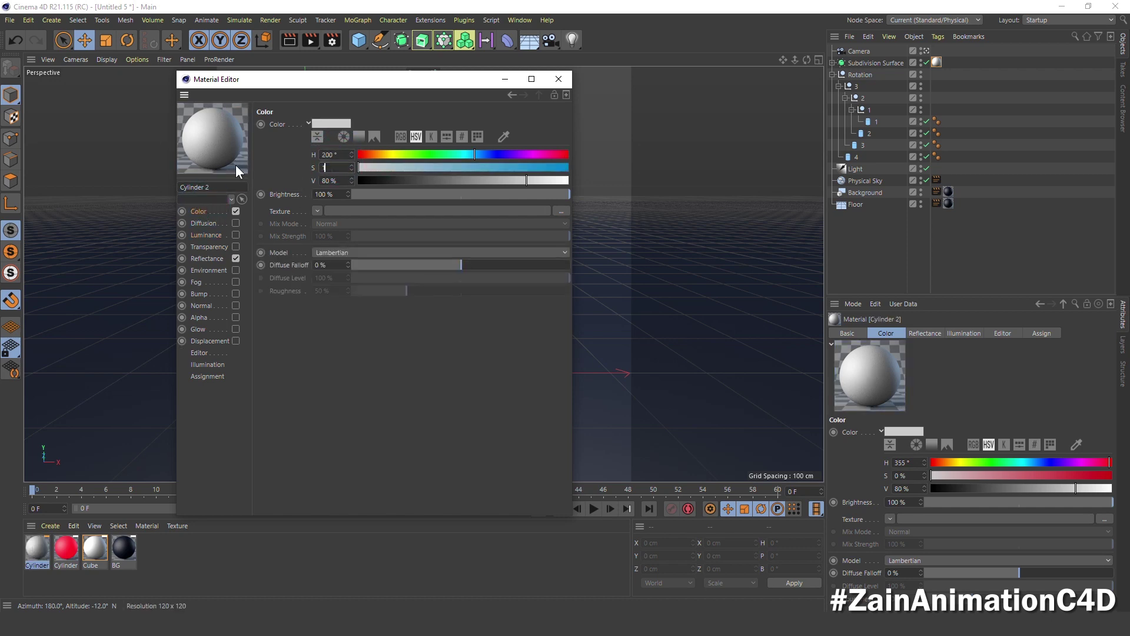
type("100")
key("Tab")
type("100")
key("Return")
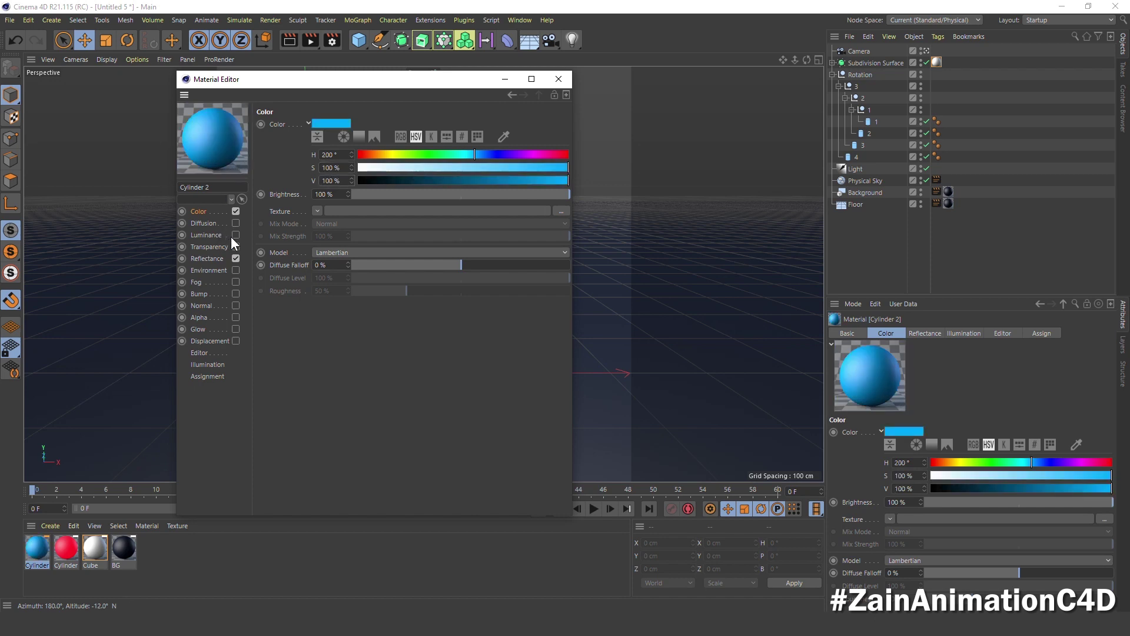
- Give Cylinder 2 luminance H220 S100, then apply Cylinder 1 to the first wedge
left_click(235, 234)
left_click(329, 155)
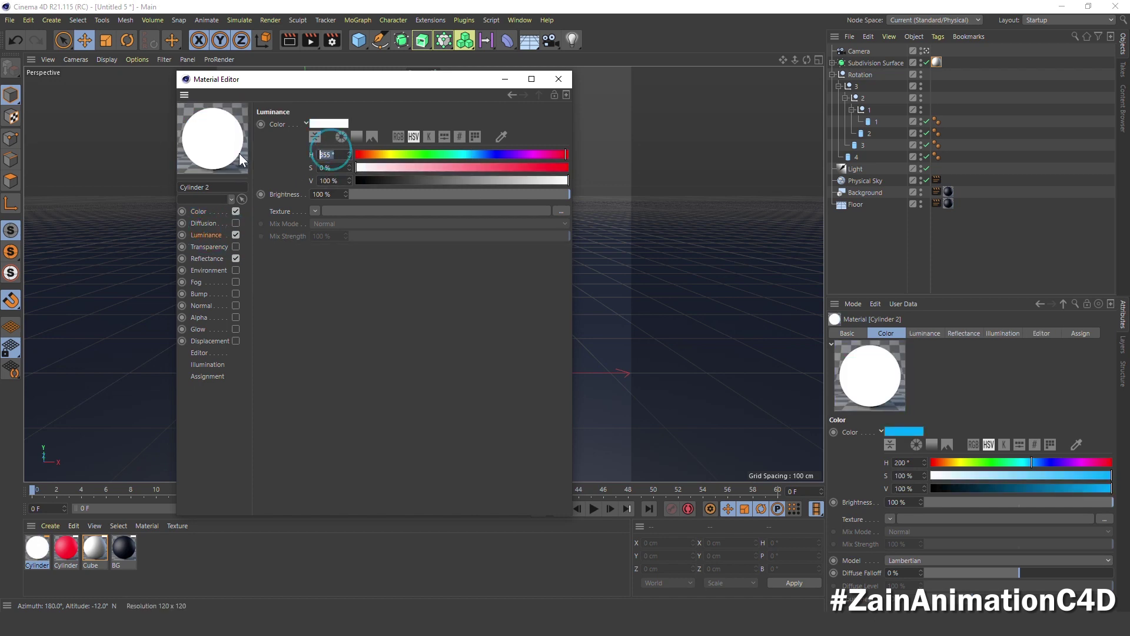
type("220")
key("Tab")
type("100")
key("Return")
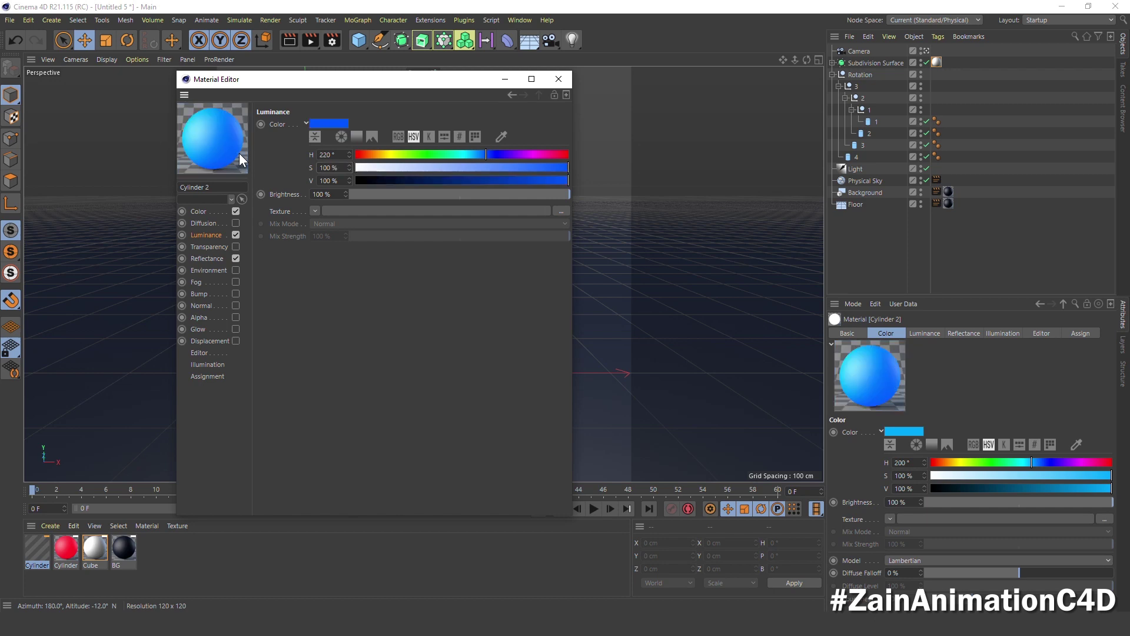
left_click_drag(66, 548, 871, 122)
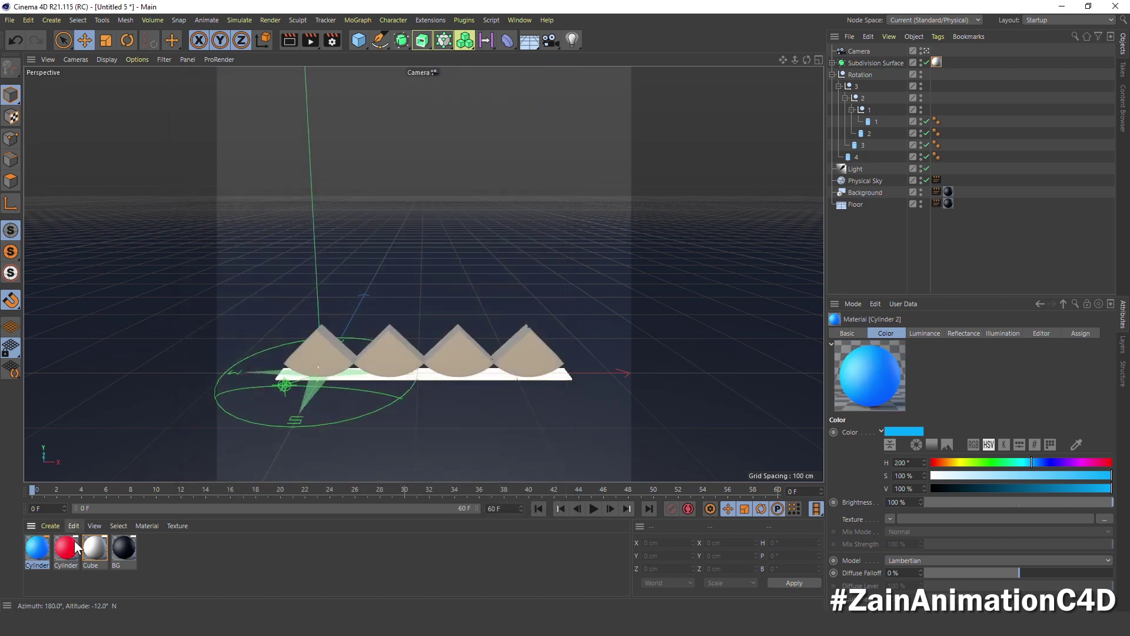
- Apply Cylinder 1 to wedge 3, Cylinder 2 to wedges 2 and 4, then play the roll
left_click_drag(66, 547, 858, 143)
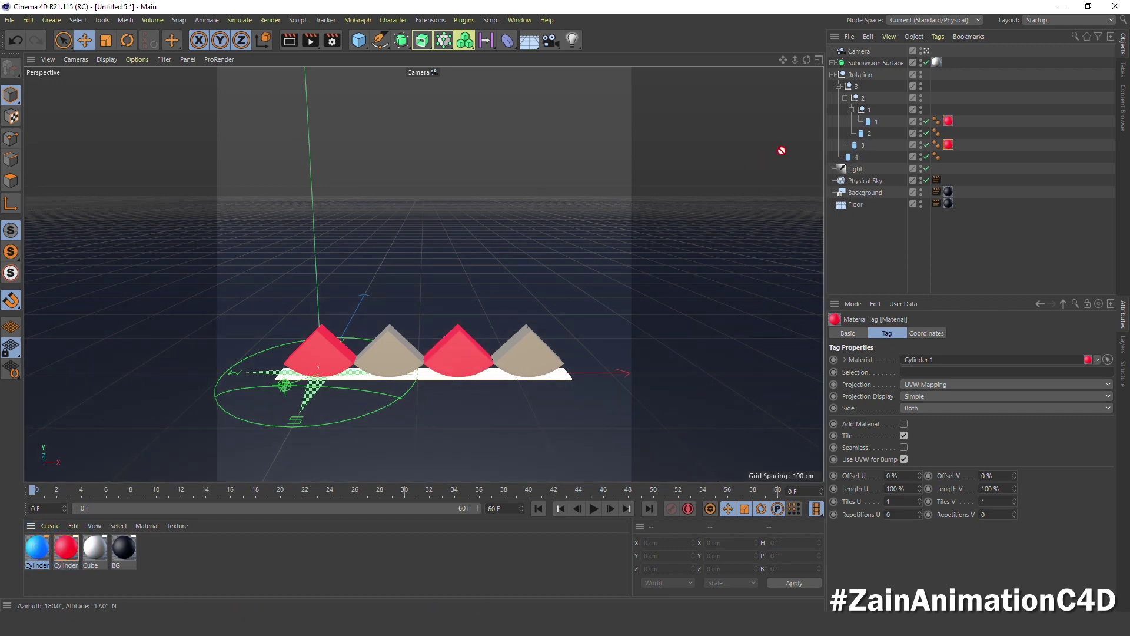
left_click_drag(37, 551, 868, 134)
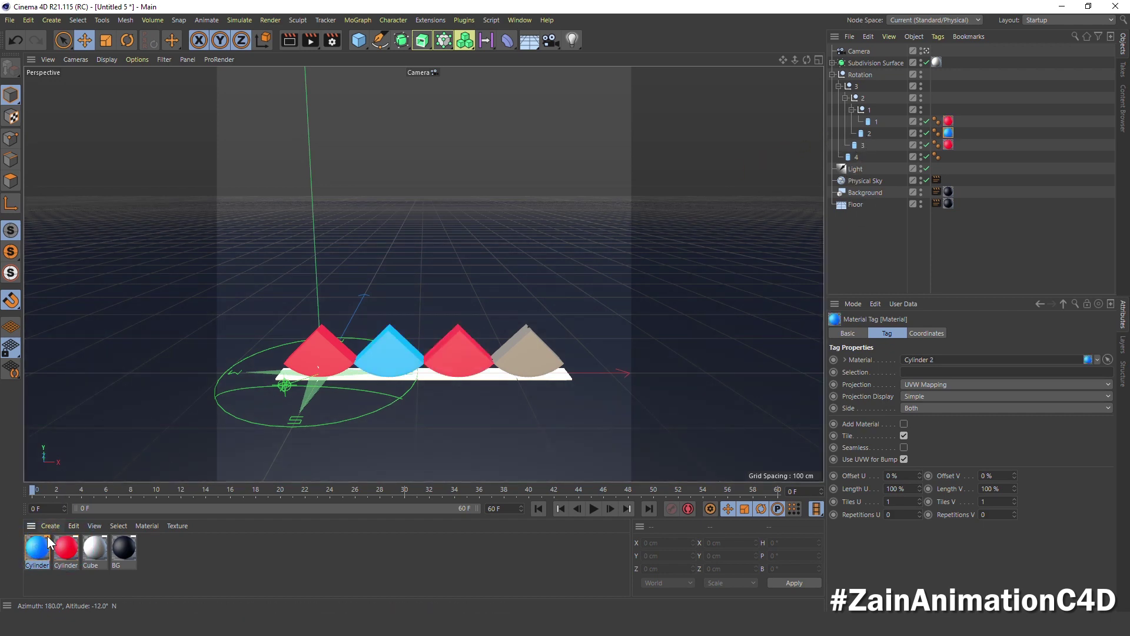
left_click_drag(37, 549, 857, 157)
left_click(591, 507)
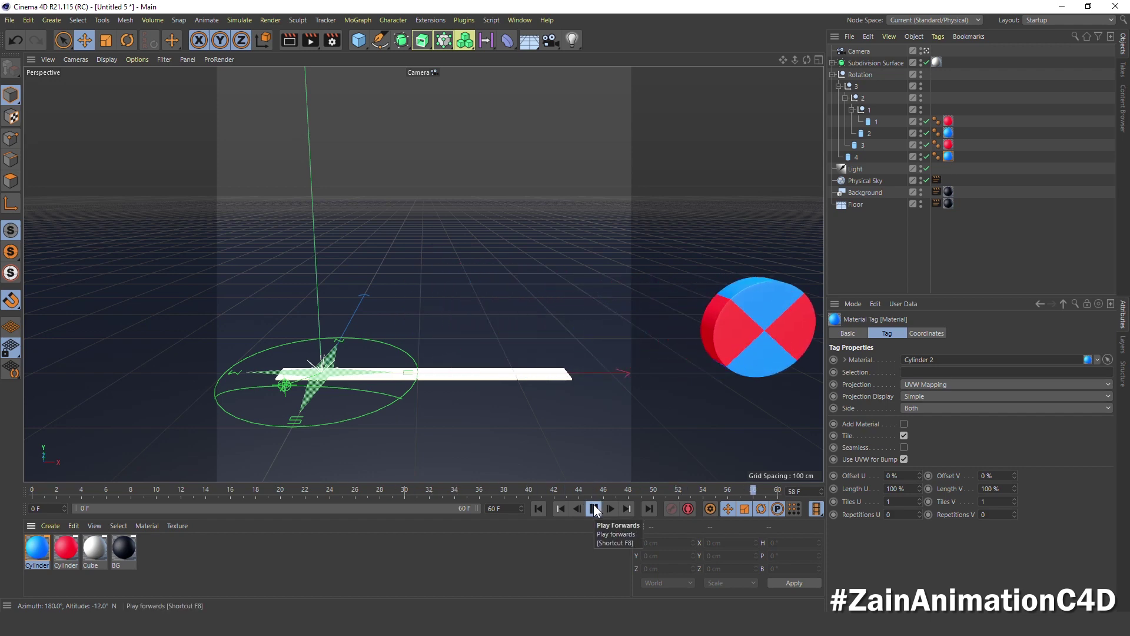
- Stop playback, render a preview at frame 25, then scrub to about frame 39
left_click(593, 508)
left_click_drag(366, 489, 343, 489)
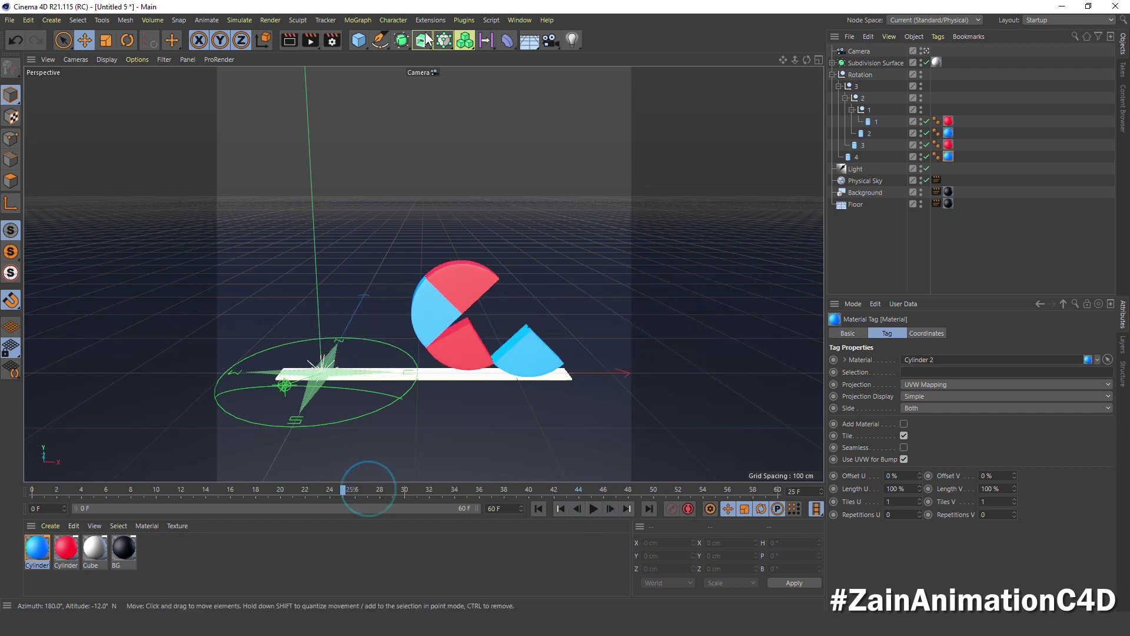
left_click(285, 40)
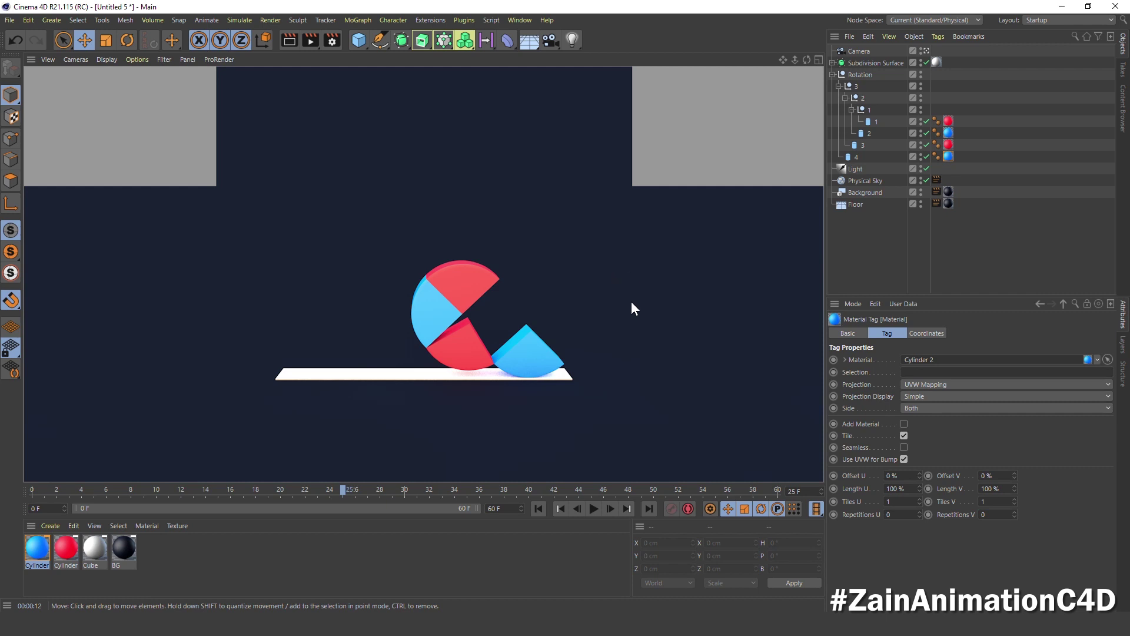
left_click_drag(340, 487, 514, 499)
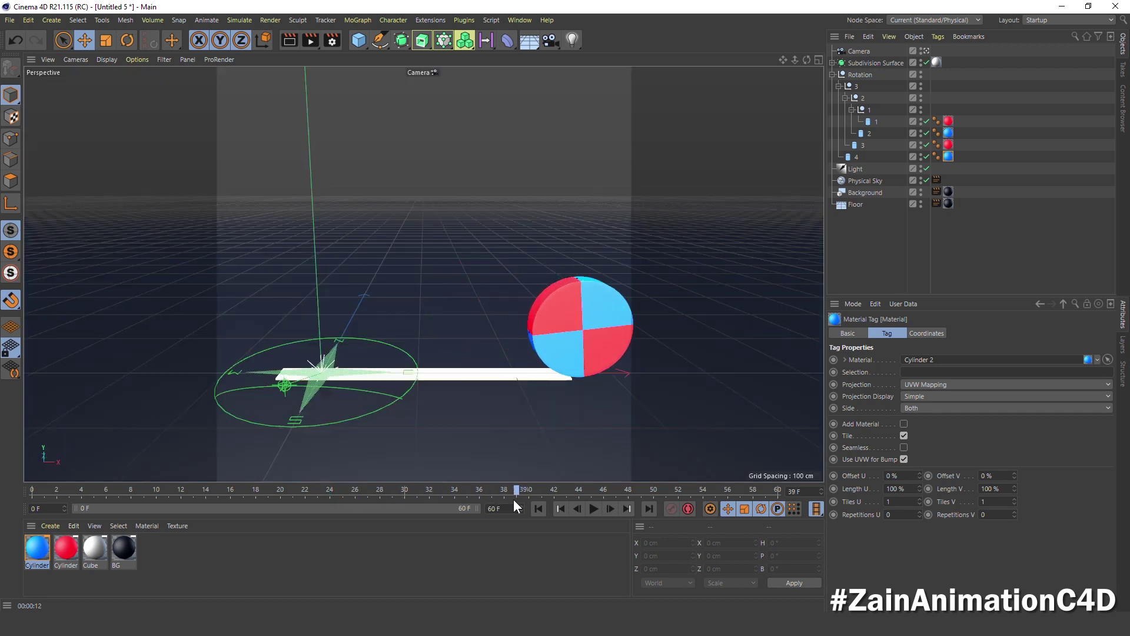